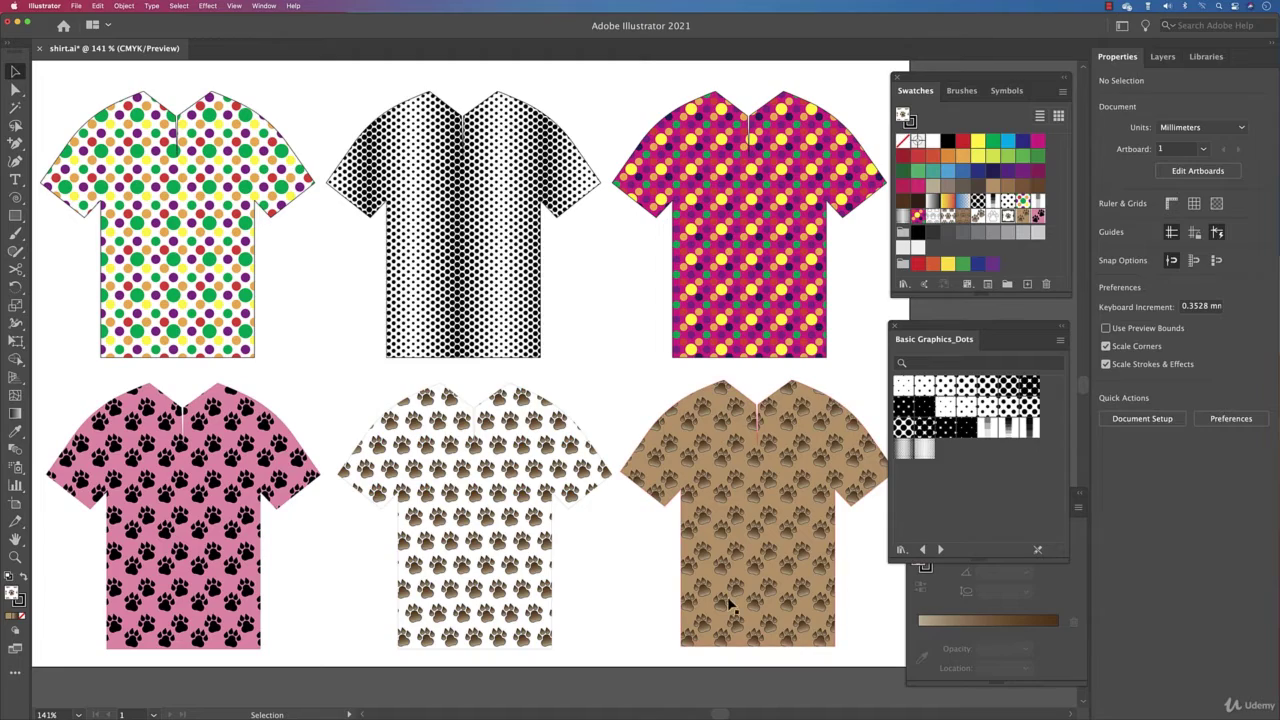
click(1108, 6)
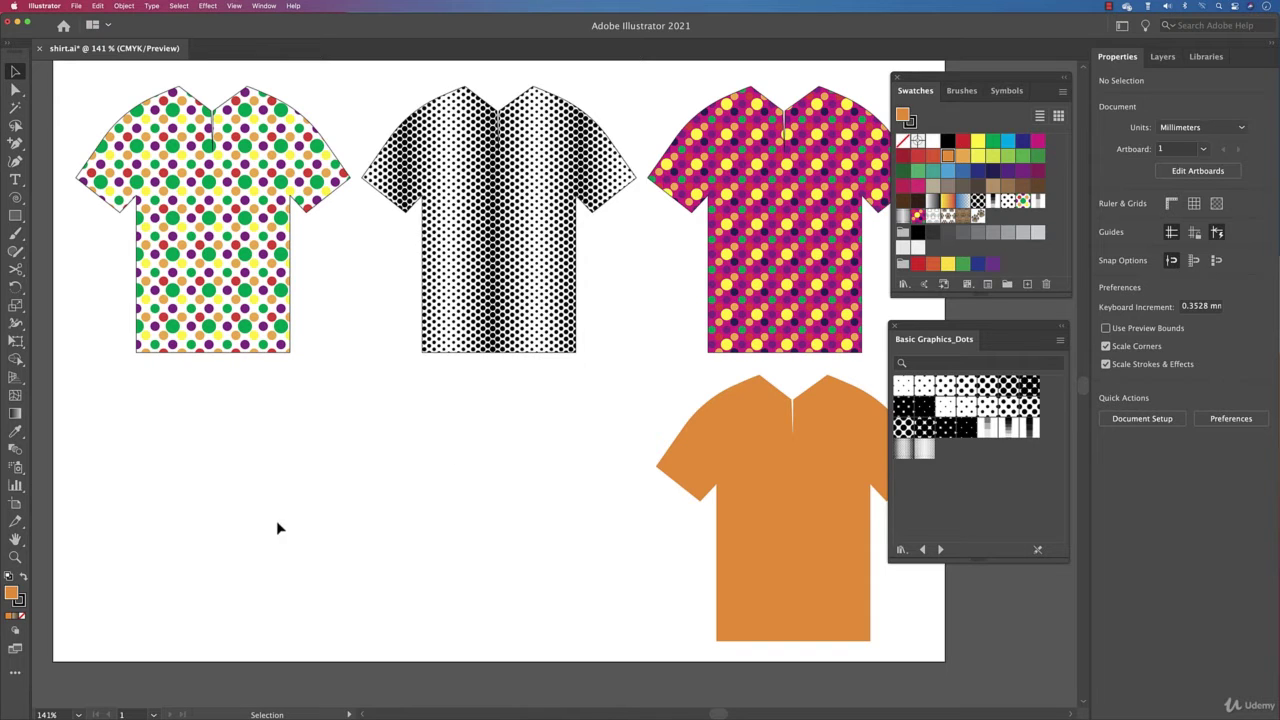
Draw a polygon with a 12.869 mm radius in the empty area below the patterned shirts and reduce it to three sides.
drag(15, 216, 116, 274)
click(435, 463)
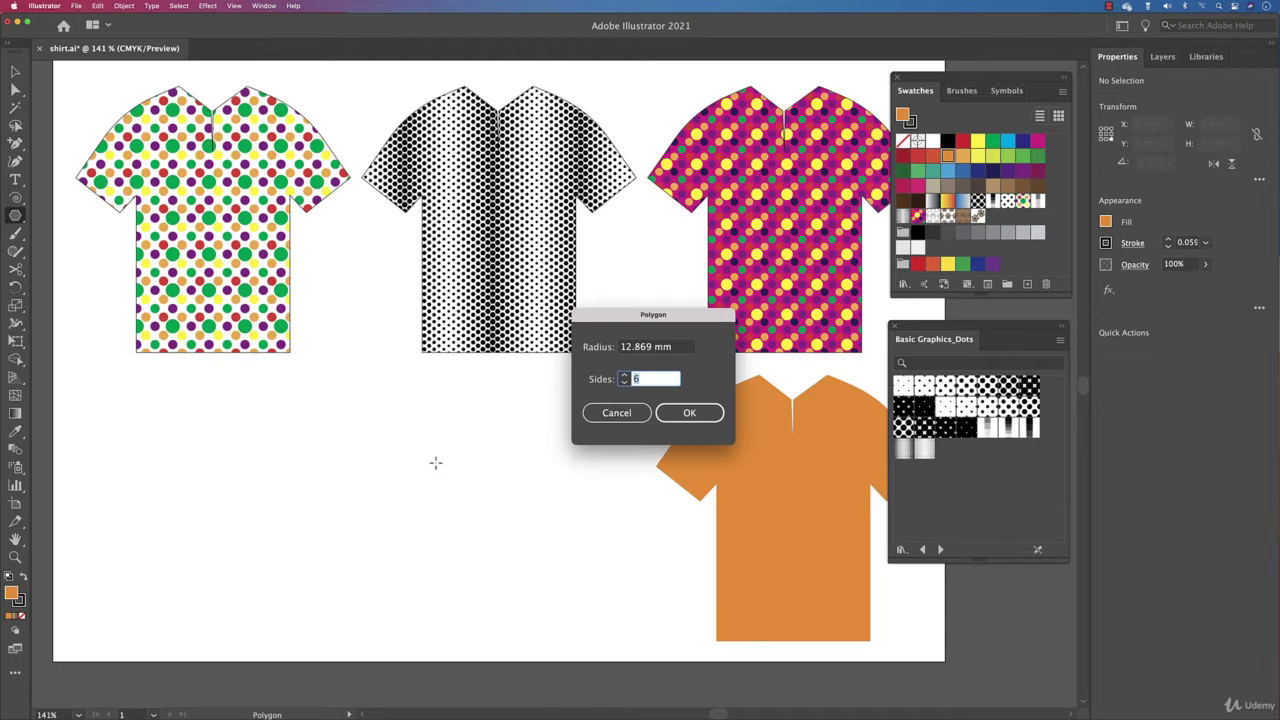
click(690, 414)
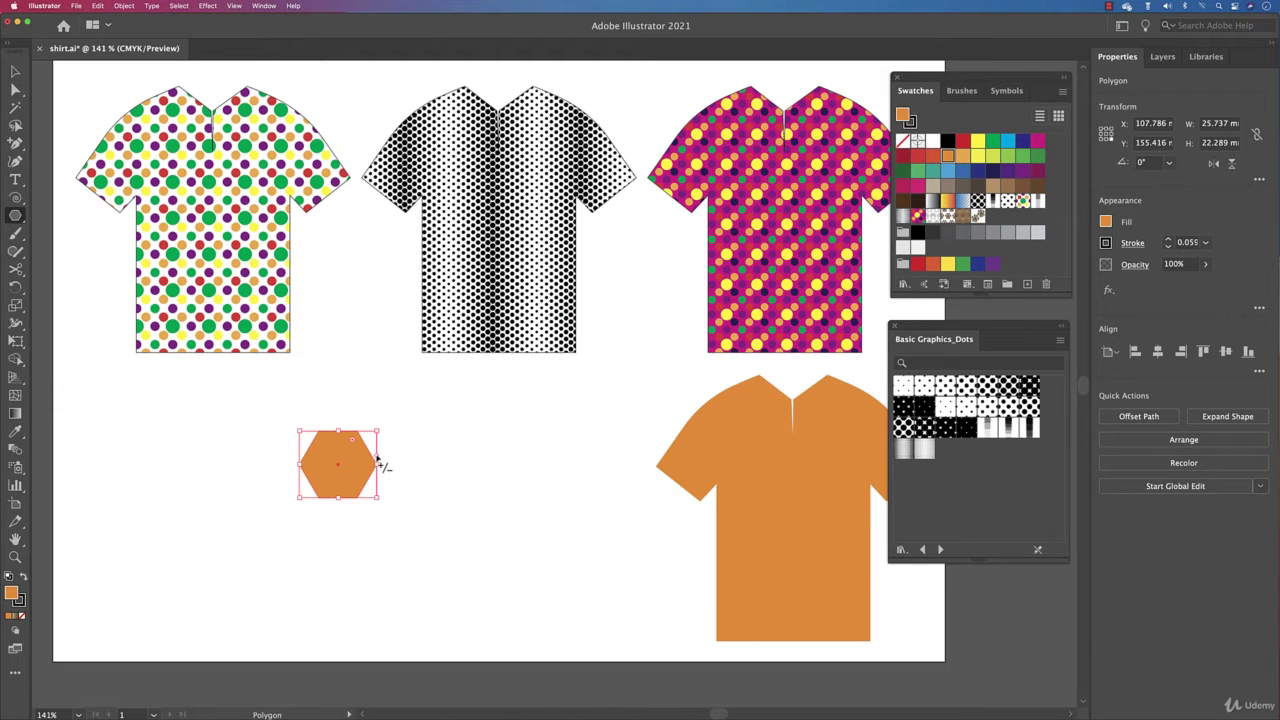
drag(377, 457, 378, 440)
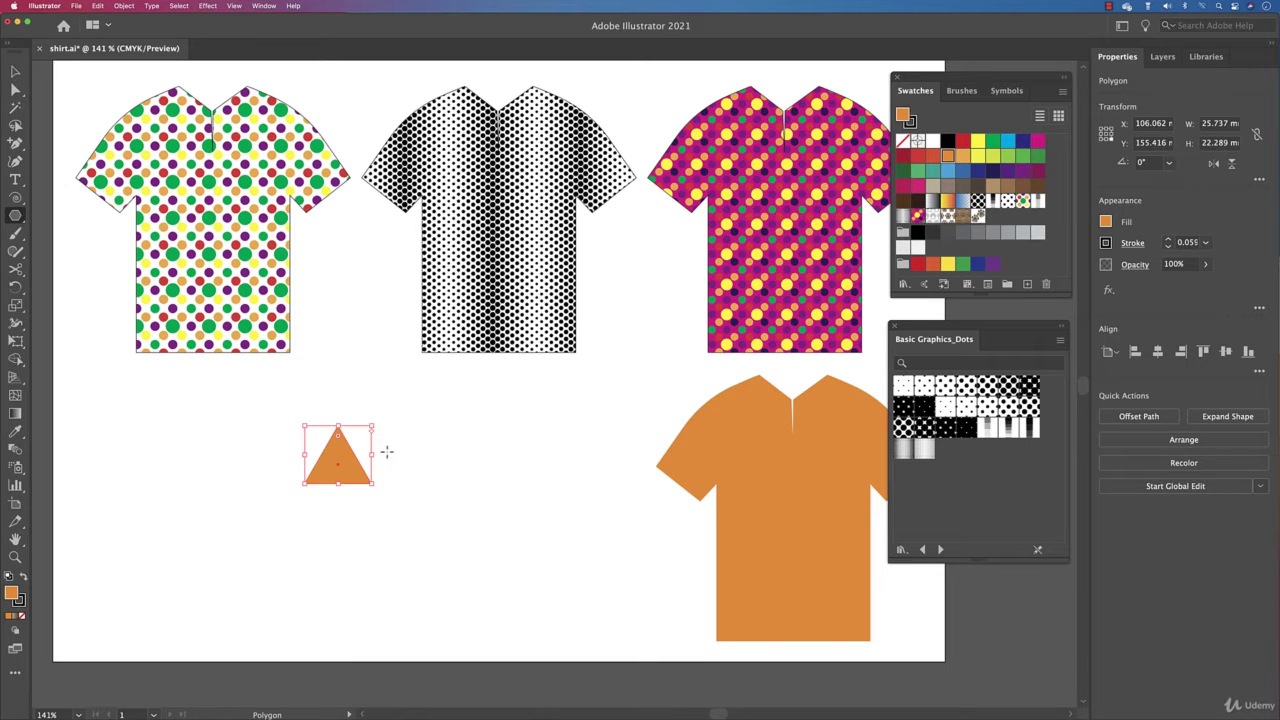
Round the triangle's top corner slightly and its two bottom corners to about 6.434 mm to form a teardrop.
key(v)
key(super+equal)
key(super+equal)
drag(630, 424, 488, 438)
click(15, 88)
click(403, 331)
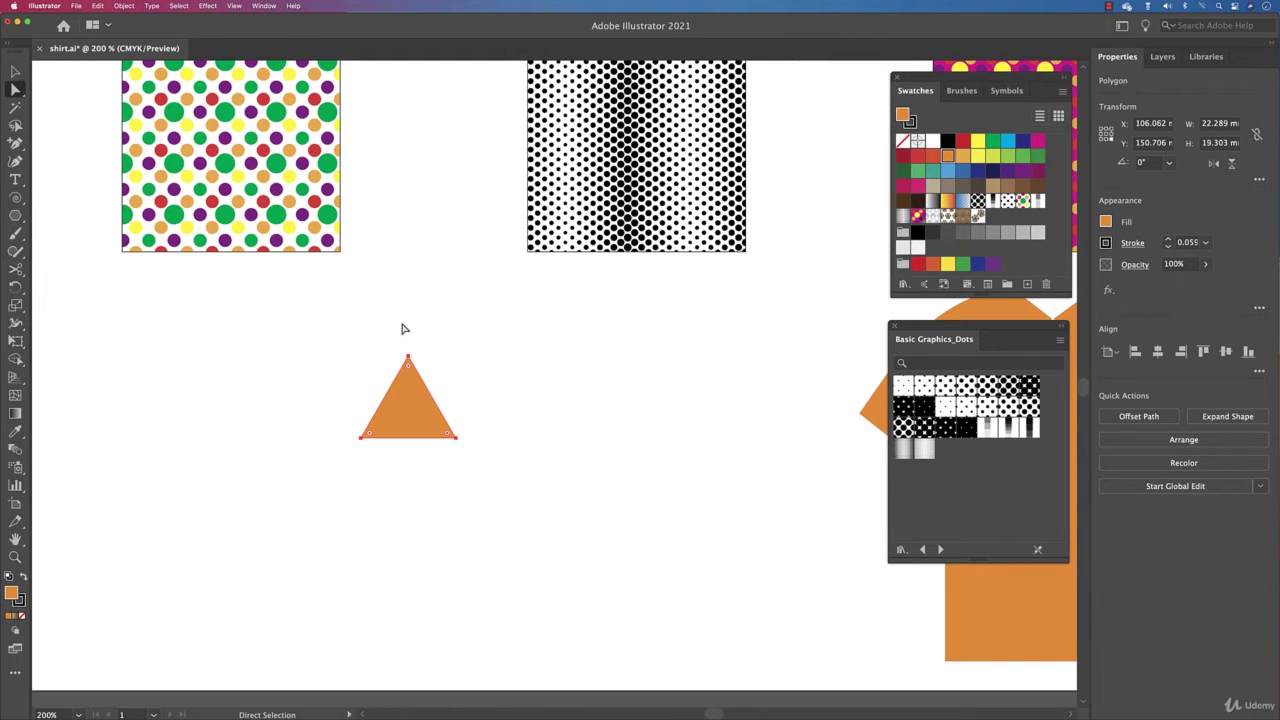
click(408, 357)
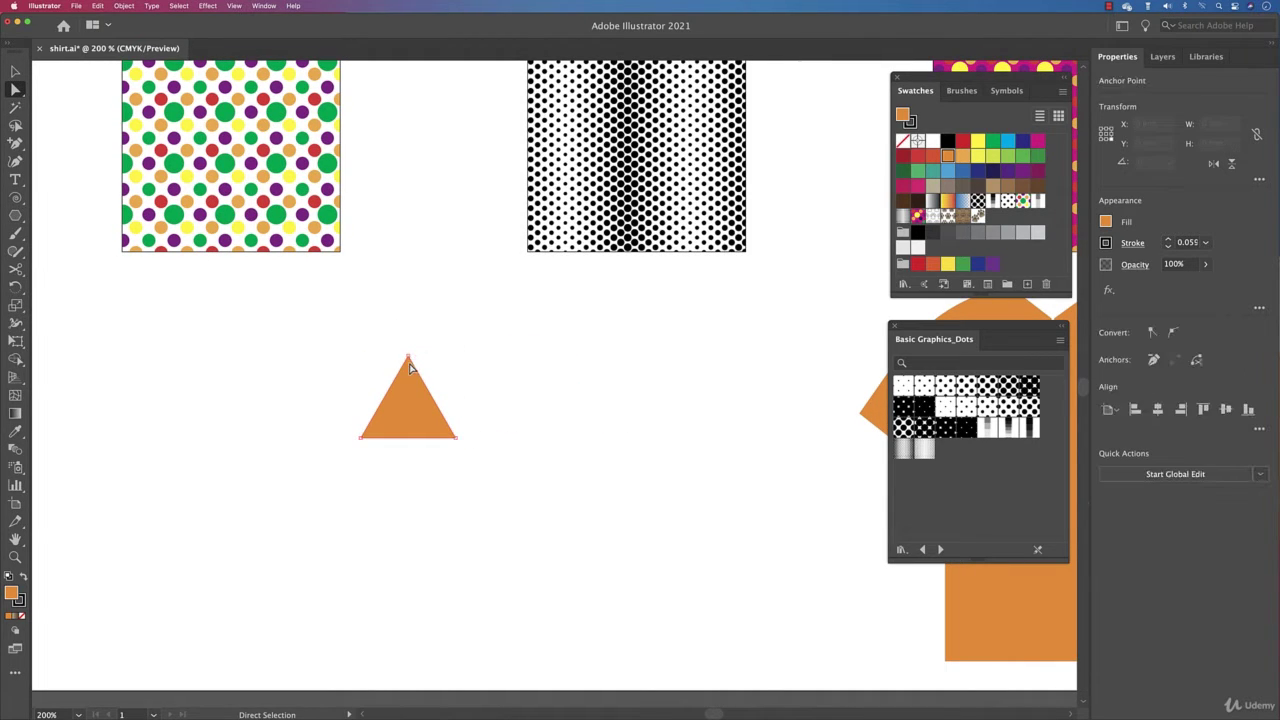
drag(409, 372, 408, 364)
drag(408, 448, 395, 368)
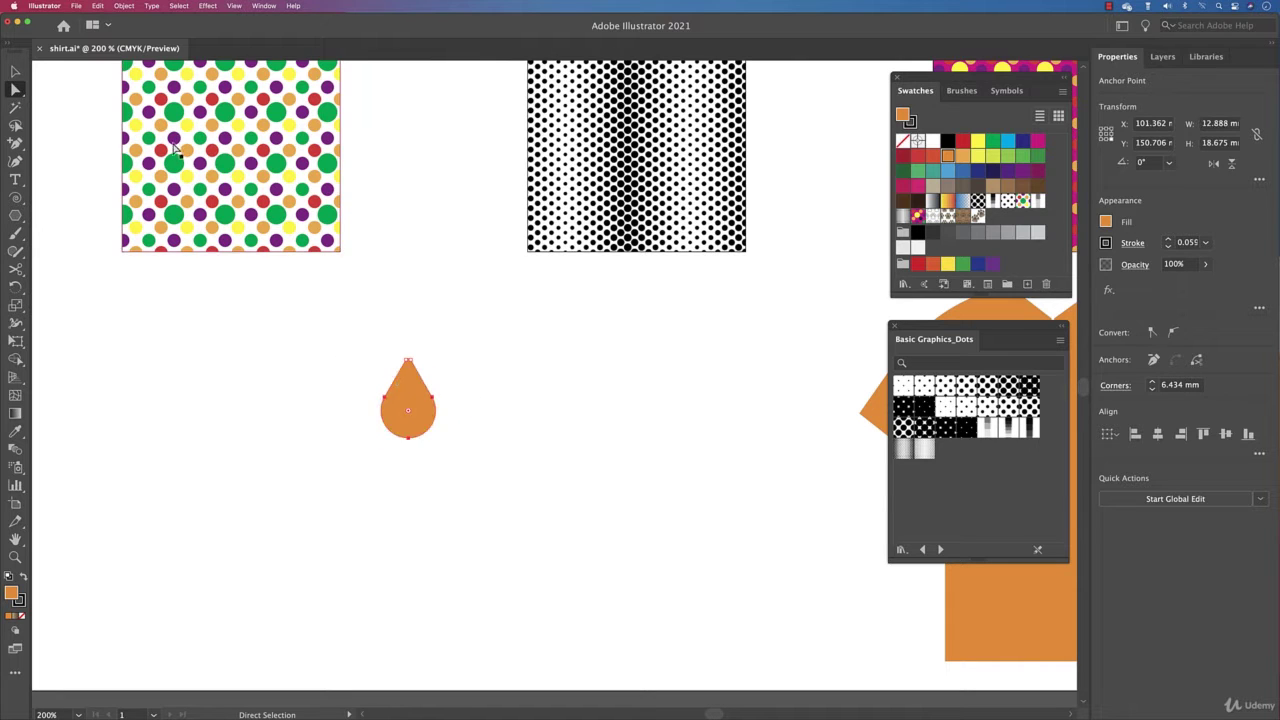
Remove the teardrop's fill and set its stroke weight to 2 pt.
click(15, 71)
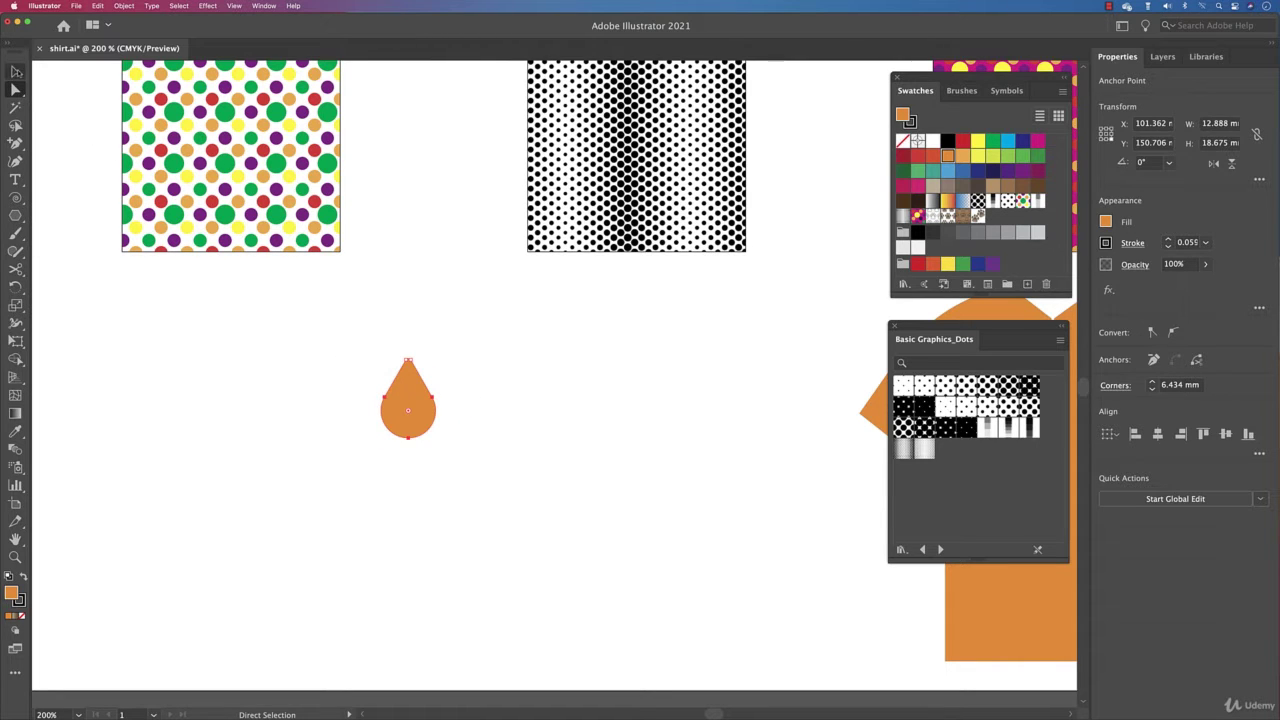
click(470, 377)
click(428, 410)
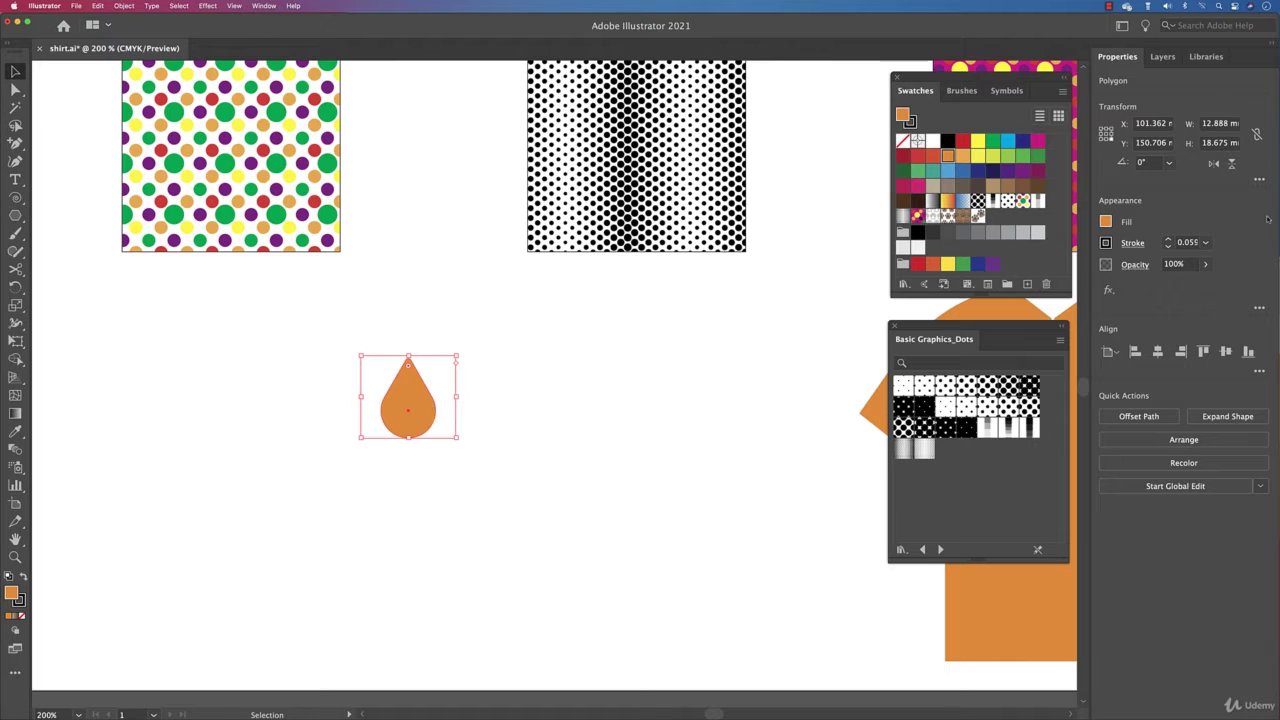
click(1108, 224)
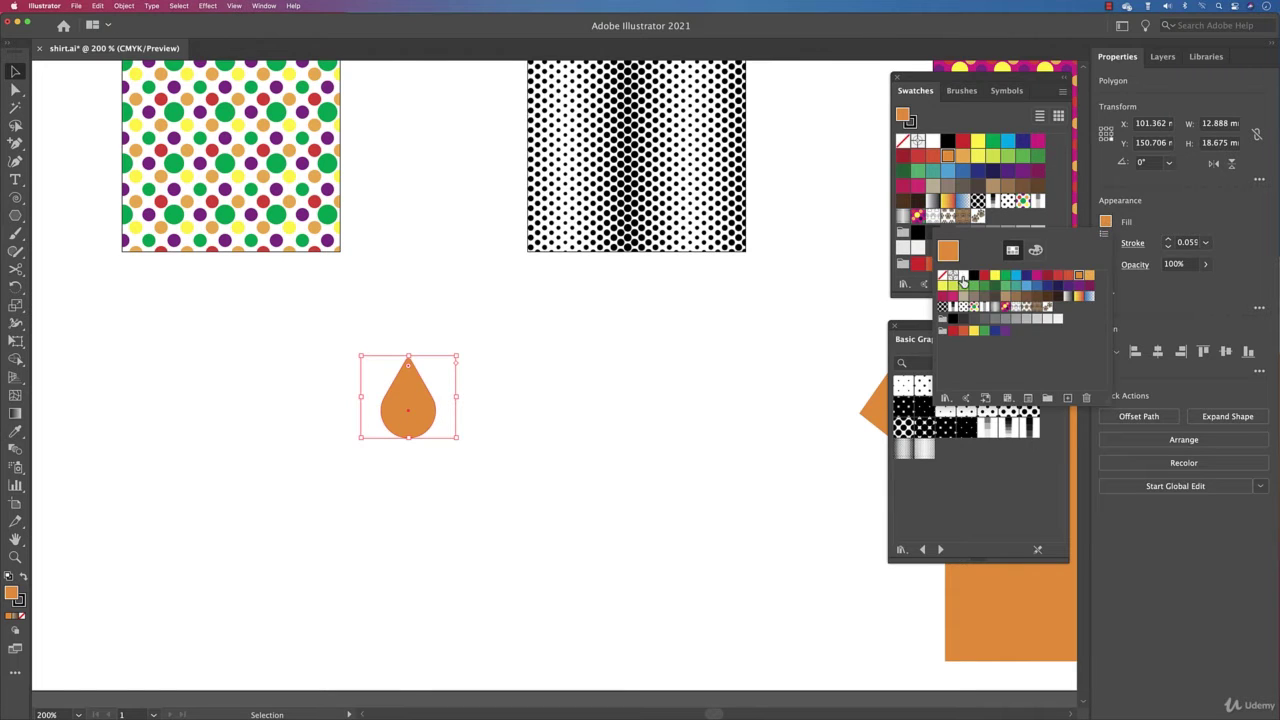
click(942, 276)
click(1168, 242)
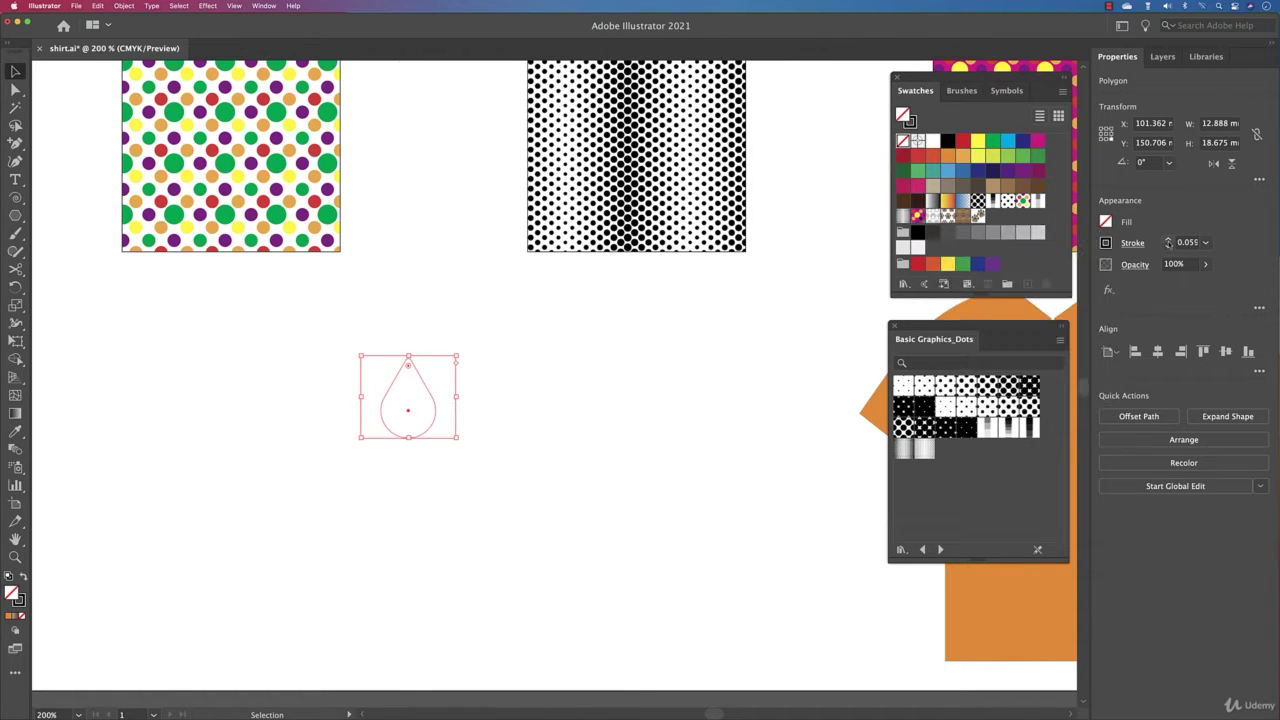
click(1168, 242)
click(1168, 242)
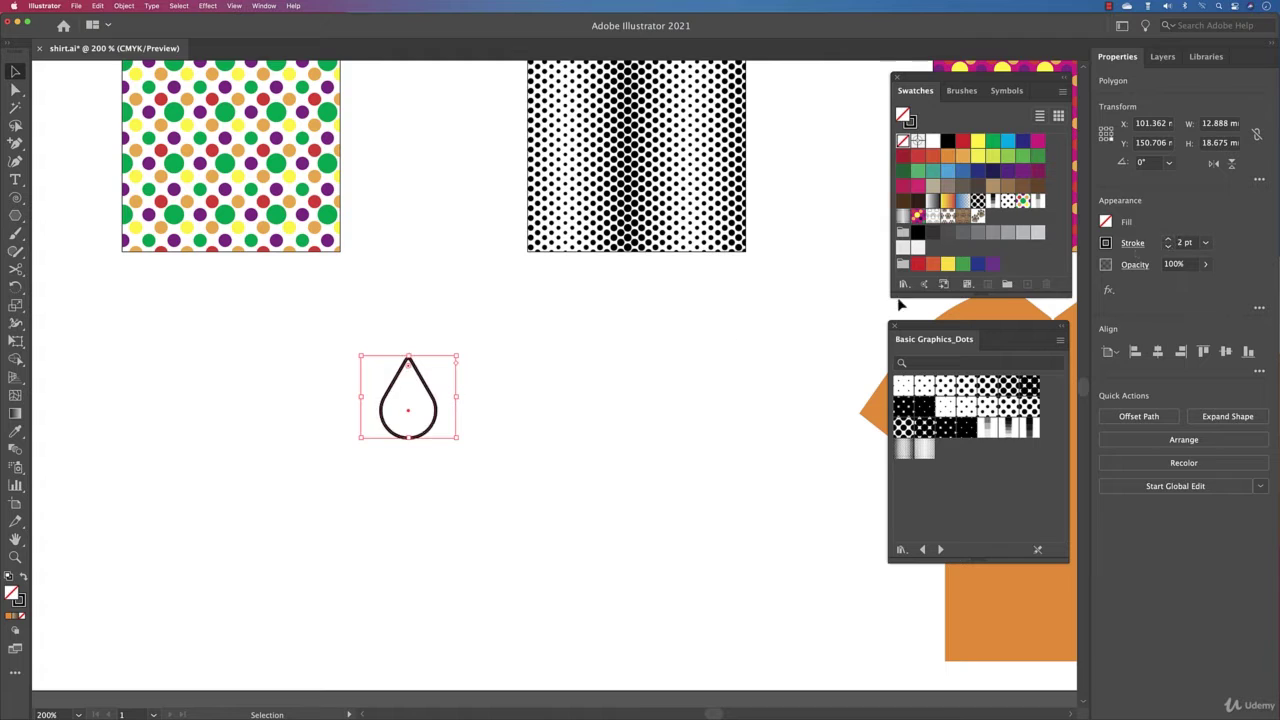
click(516, 444)
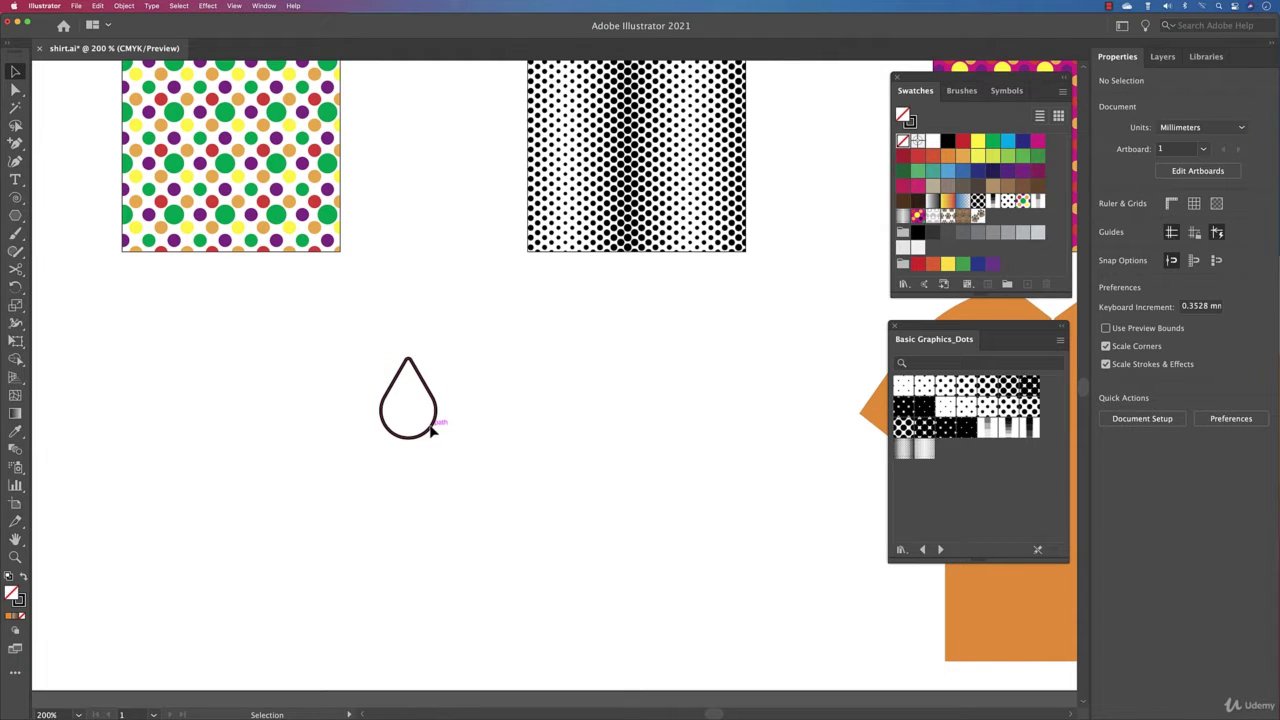
Copy the teardrop three times to the right in an arc and lower the original level with the last copy.
drag(432, 430, 612, 453)
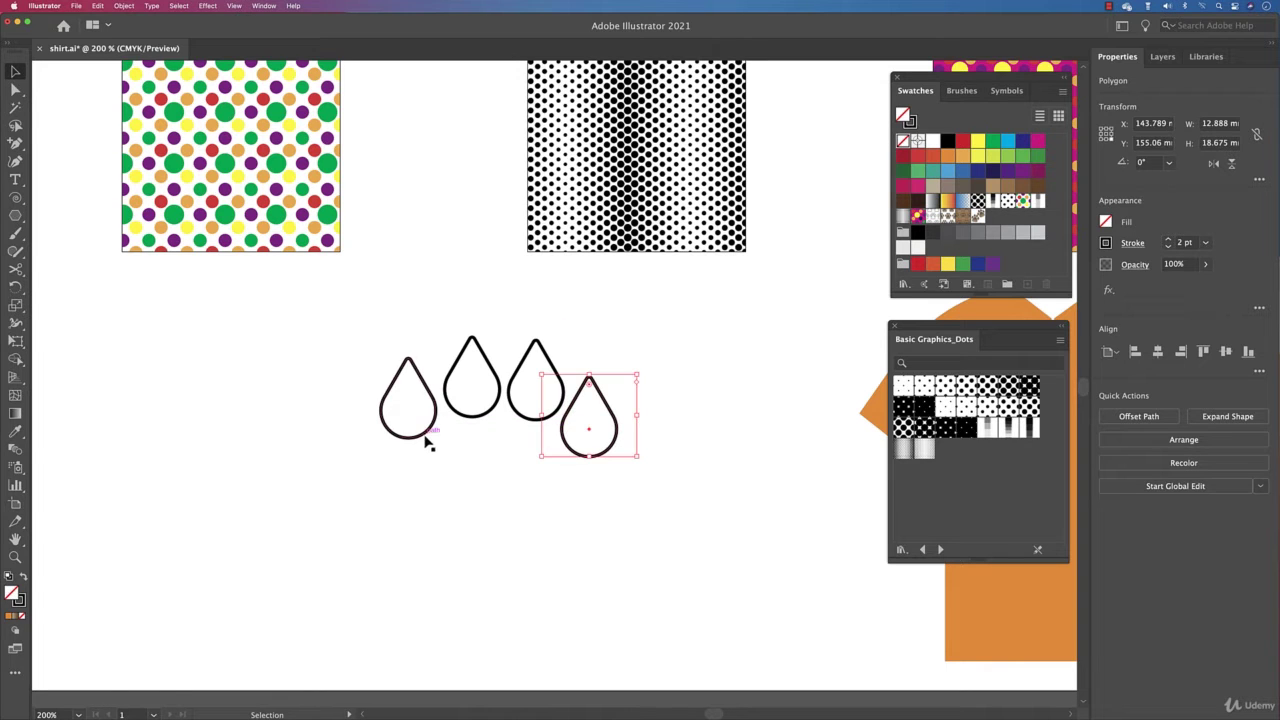
drag(423, 437, 420, 460)
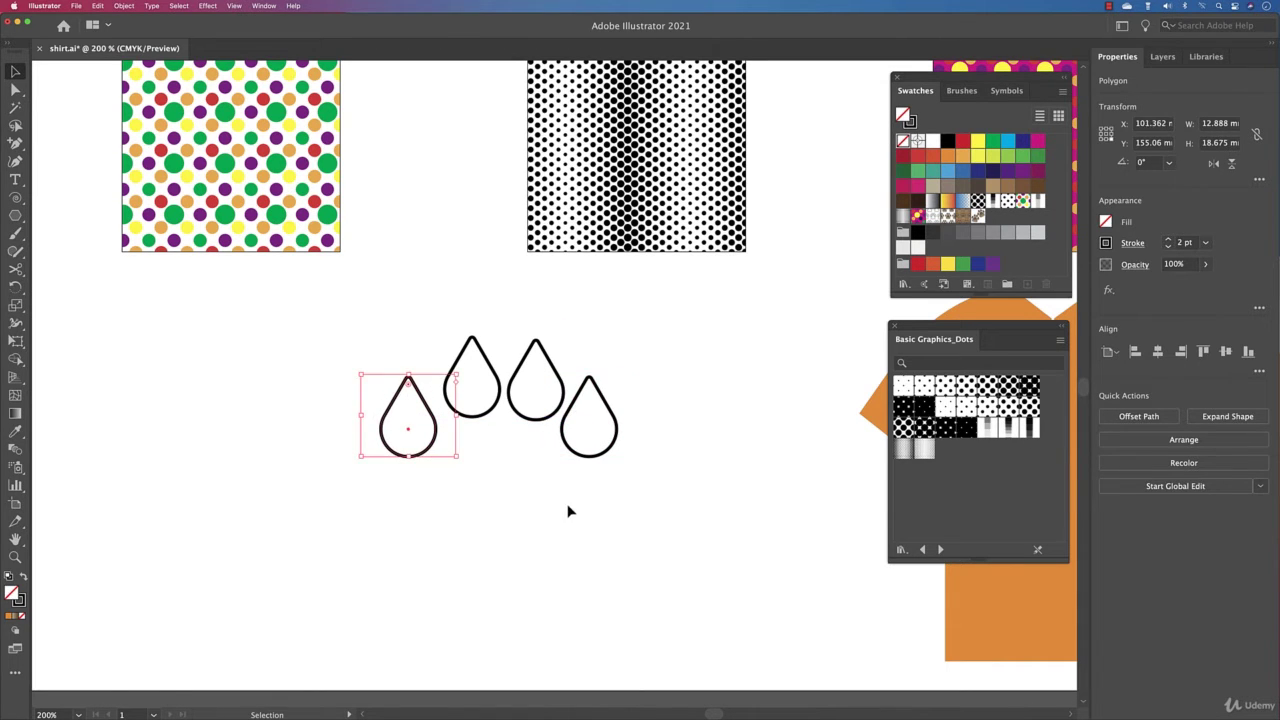
click(565, 510)
Draw a circle about 25.1 mm in diameter centered below the four teardrops.
scroll(545, 470, down, 3)
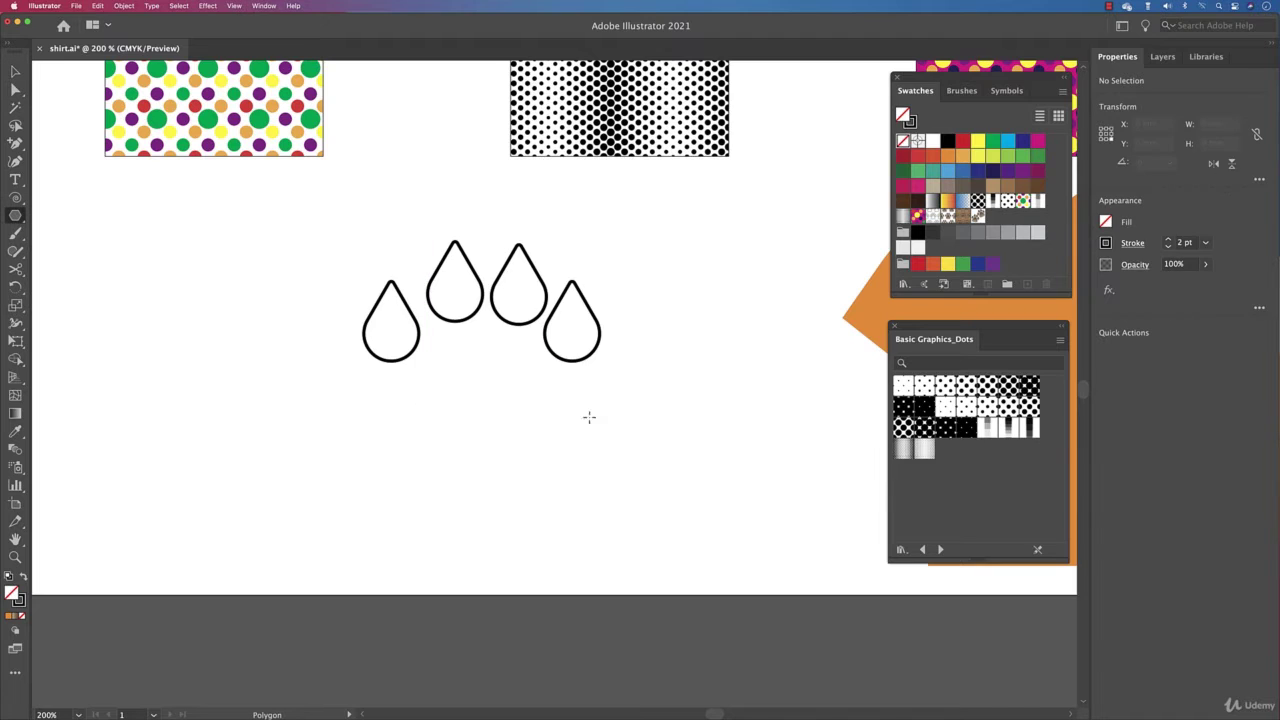
click(17, 217)
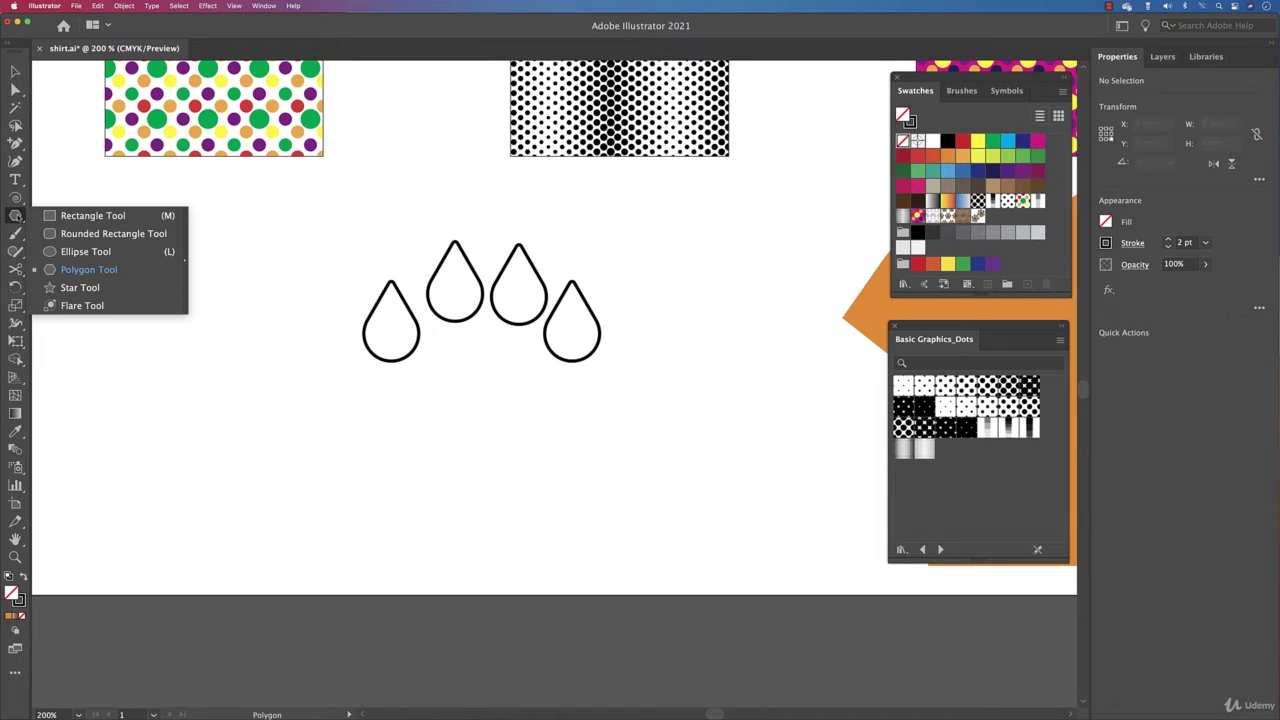
click(85, 251)
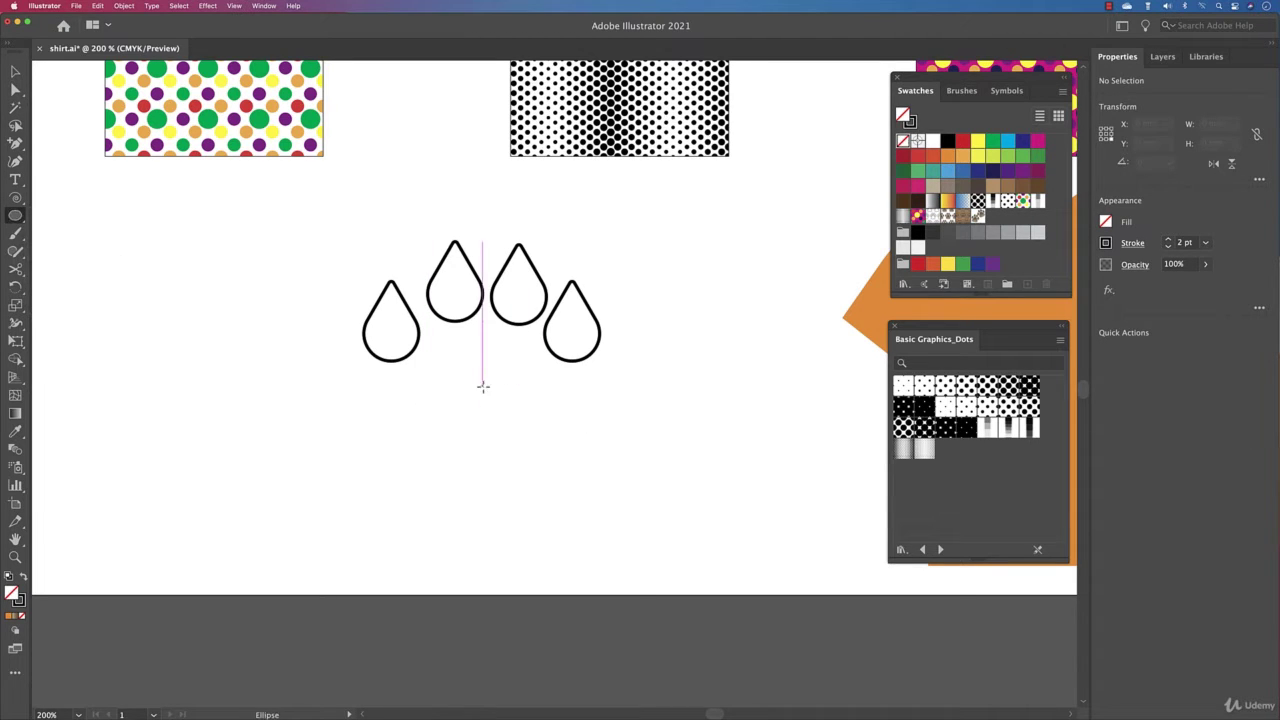
drag(481, 386, 528, 440)
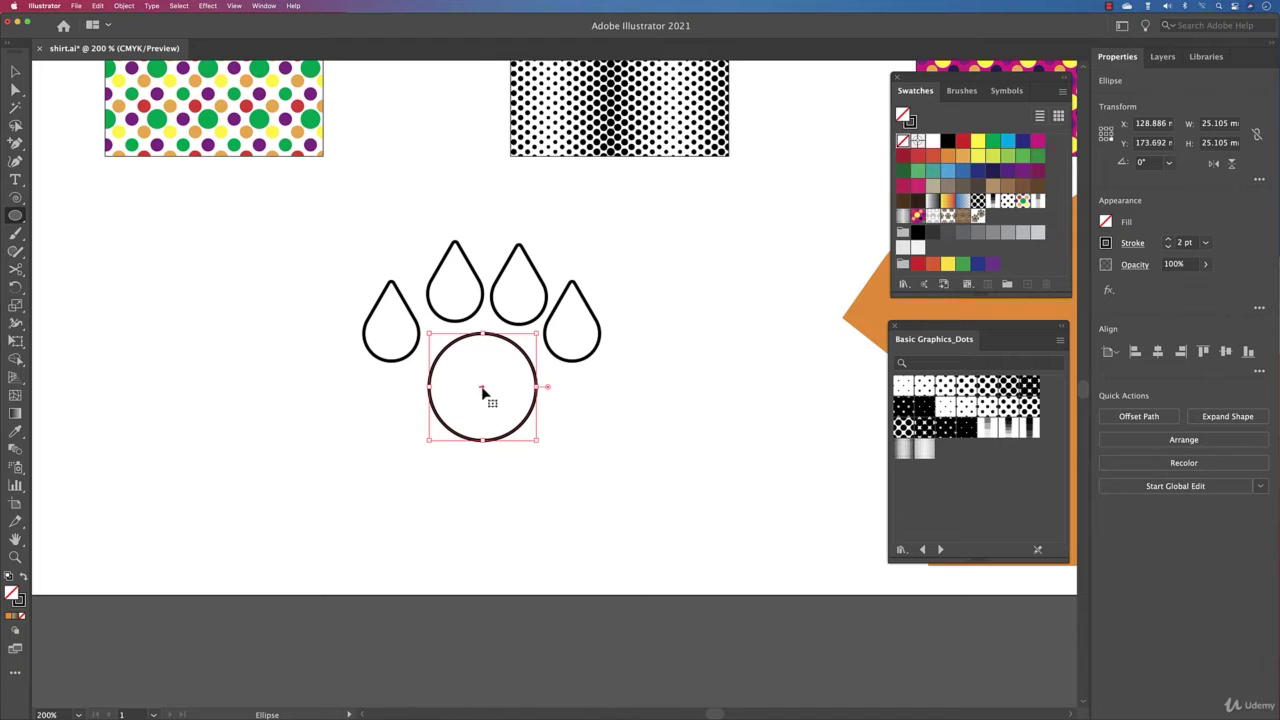
Place two overlapping copies of the circle side by side below it and align their bottom edges.
drag(482, 393, 525, 456)
key(v)
drag(638, 462, 271, 477)
click(1247, 352)
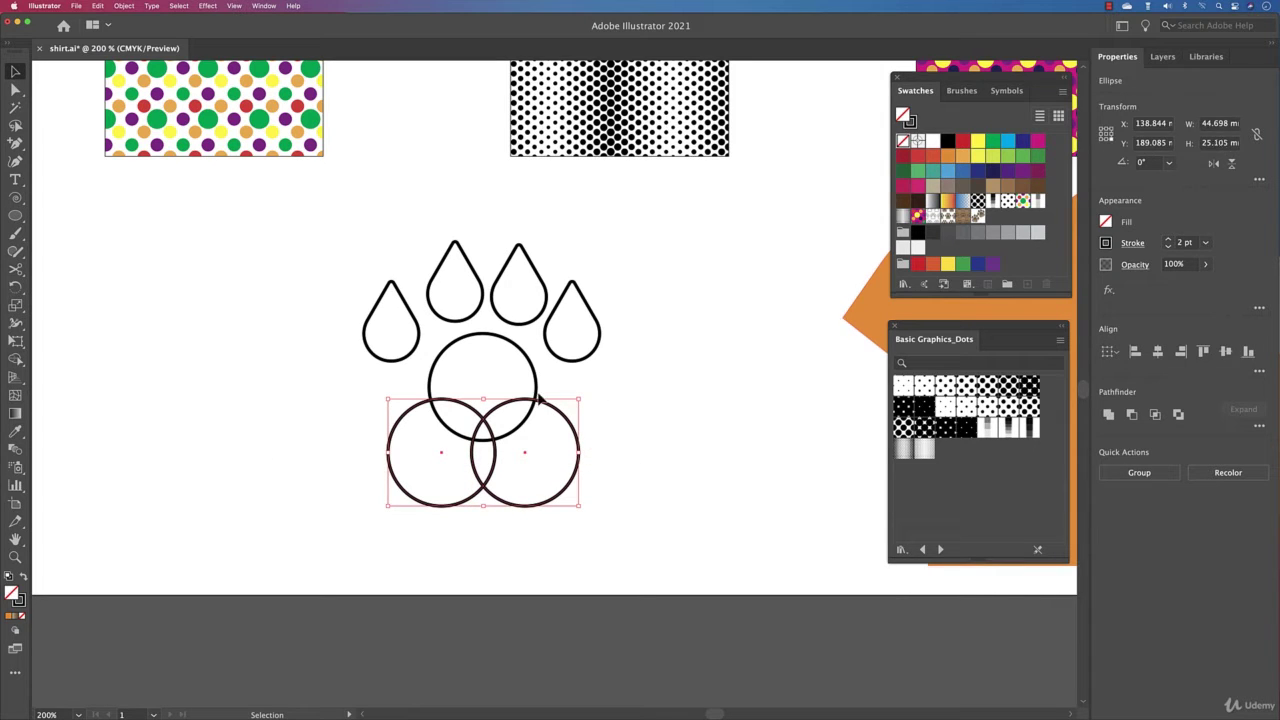
Center the upper circle over the two lower ones and merge all three into one shape with Shape Builder.
drag(634, 394, 308, 460)
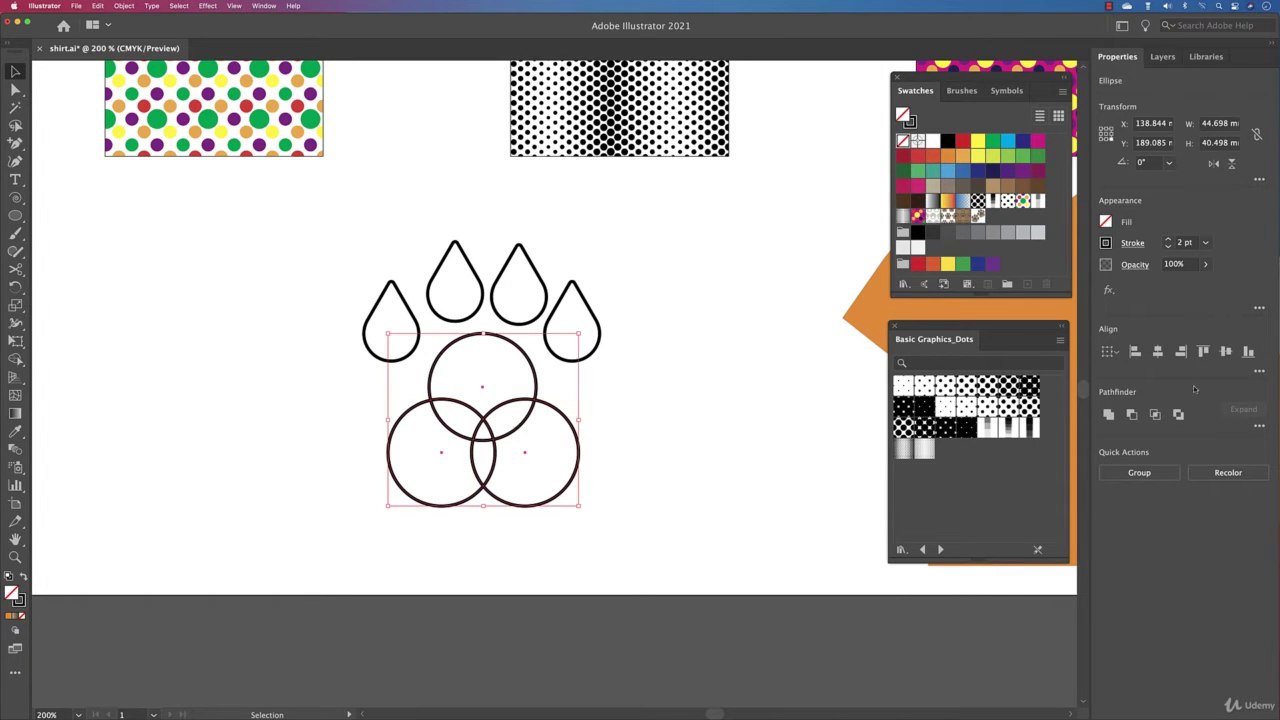
click(1258, 372)
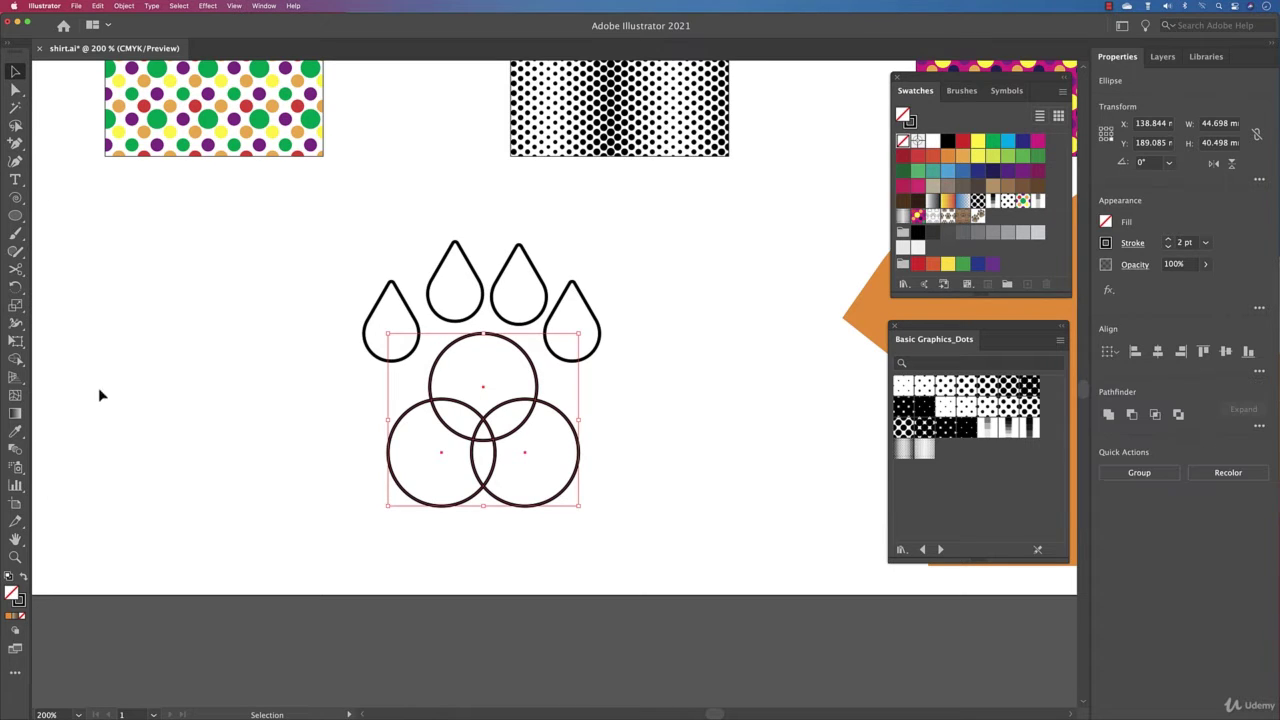
key(shift+m)
mouse_move(490, 400)
mouse_down()
mouse_move(449, 463)
mouse_move(514, 420)
mouse_move(504, 462)
mouse_up()
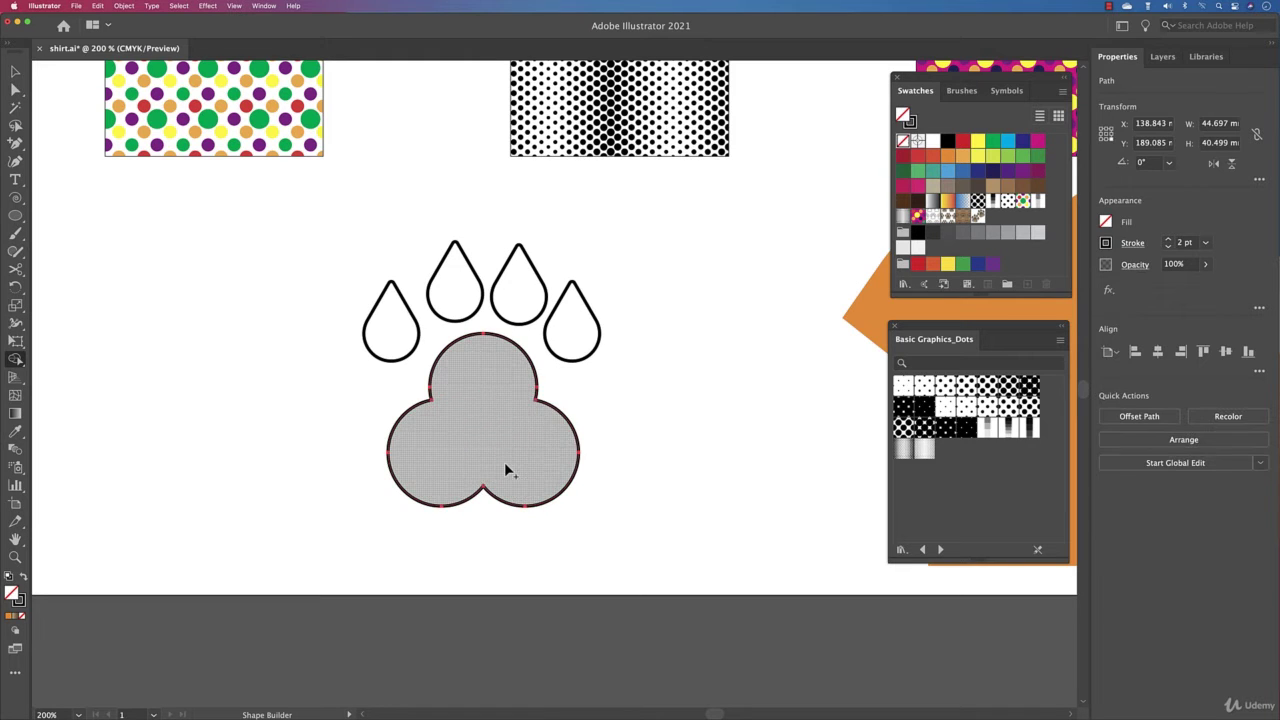
Round the inward corners on both sides and at the bottom of the merged shape to form a smooth paw pad.
click(15, 90)
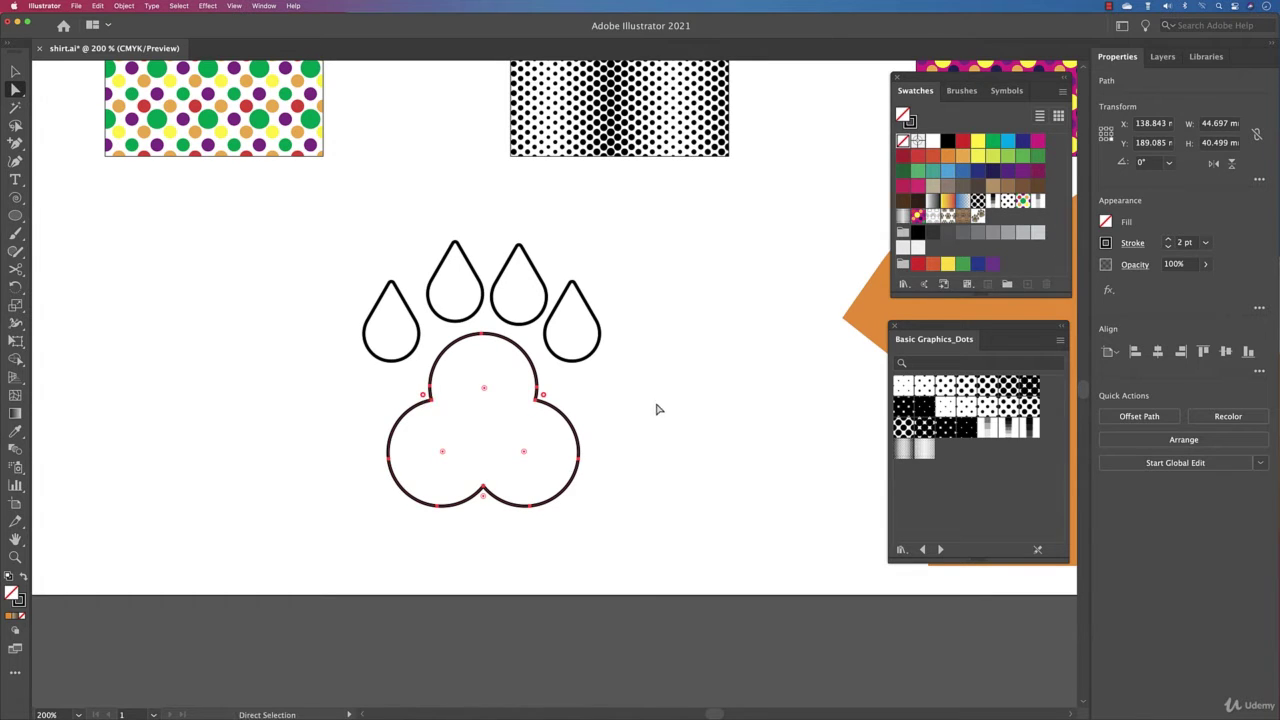
drag(543, 395, 626, 392)
drag(492, 510, 825, 690)
key(v)
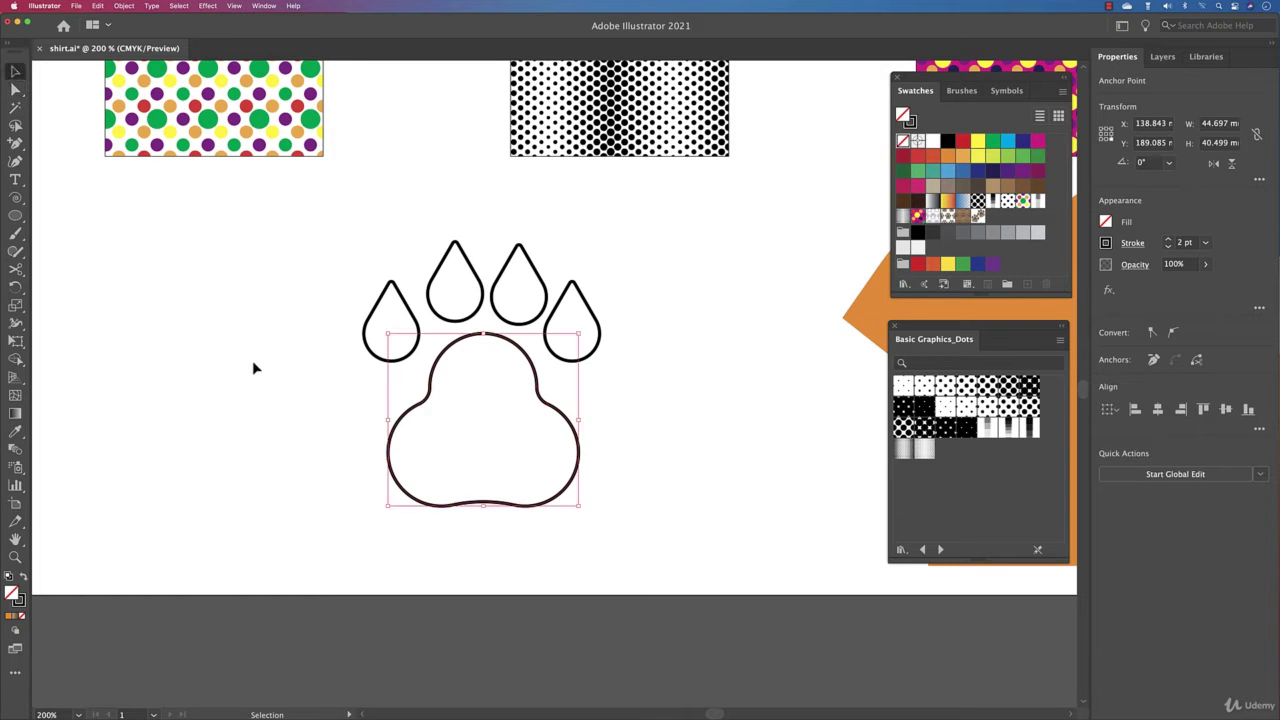
click(455, 418)
click(579, 440)
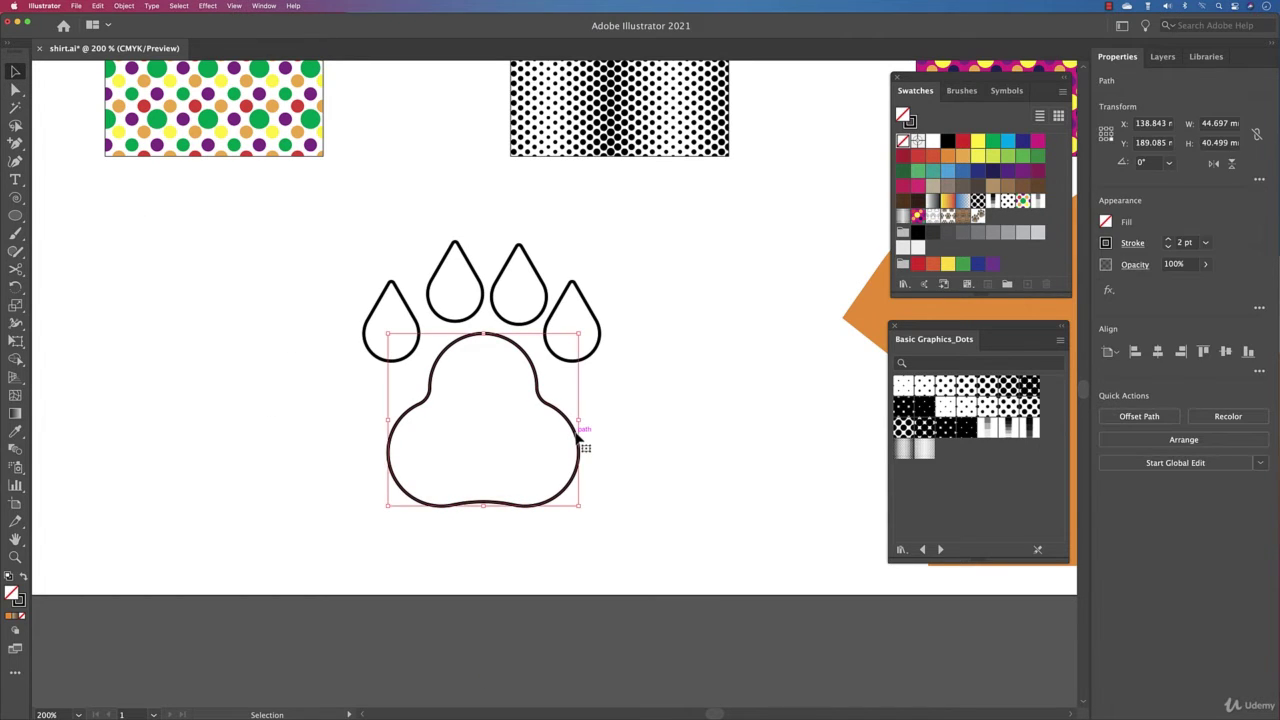
Scale the paw pad to about 37 × 34 mm beneath the teardrops and set its stroke weight to 2 pt.
drag(581, 507, 561, 477)
drag(519, 393, 531, 388)
click(1169, 240)
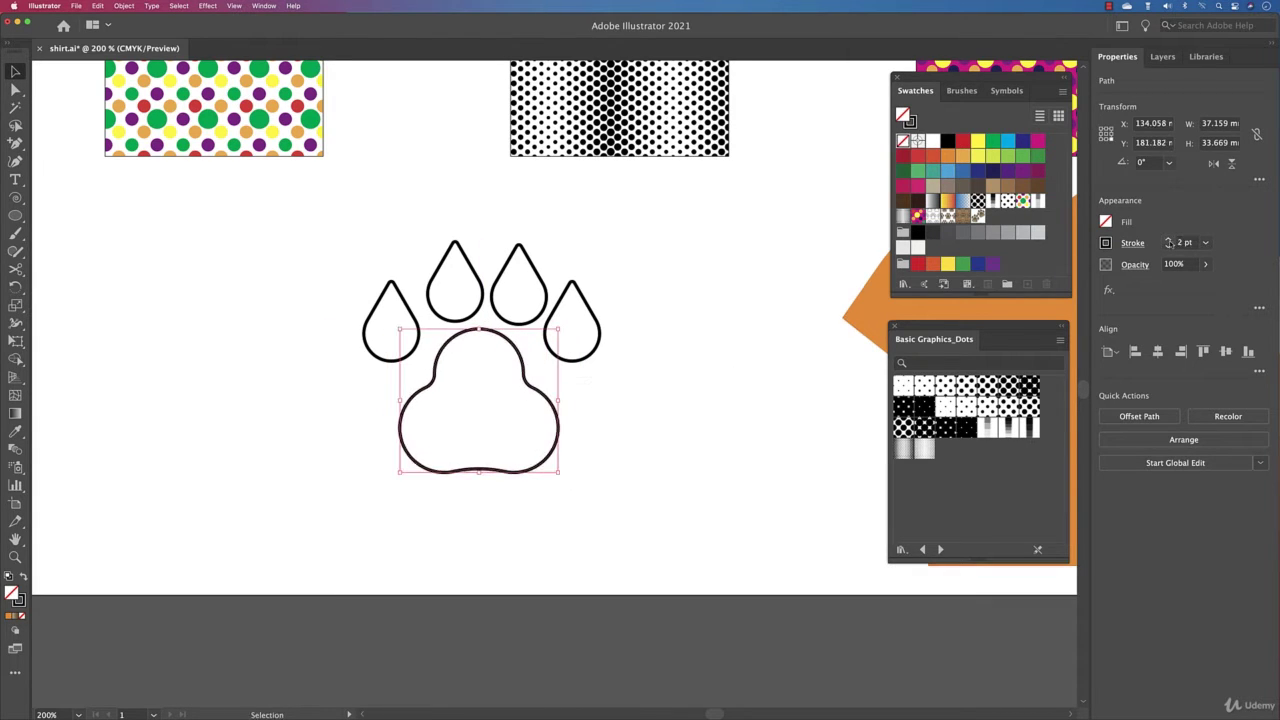
Move the two outer teardrops down closer to the pad and nudge the inner left teardrop slightly up.
click(376, 360)
drag(376, 360, 385, 372)
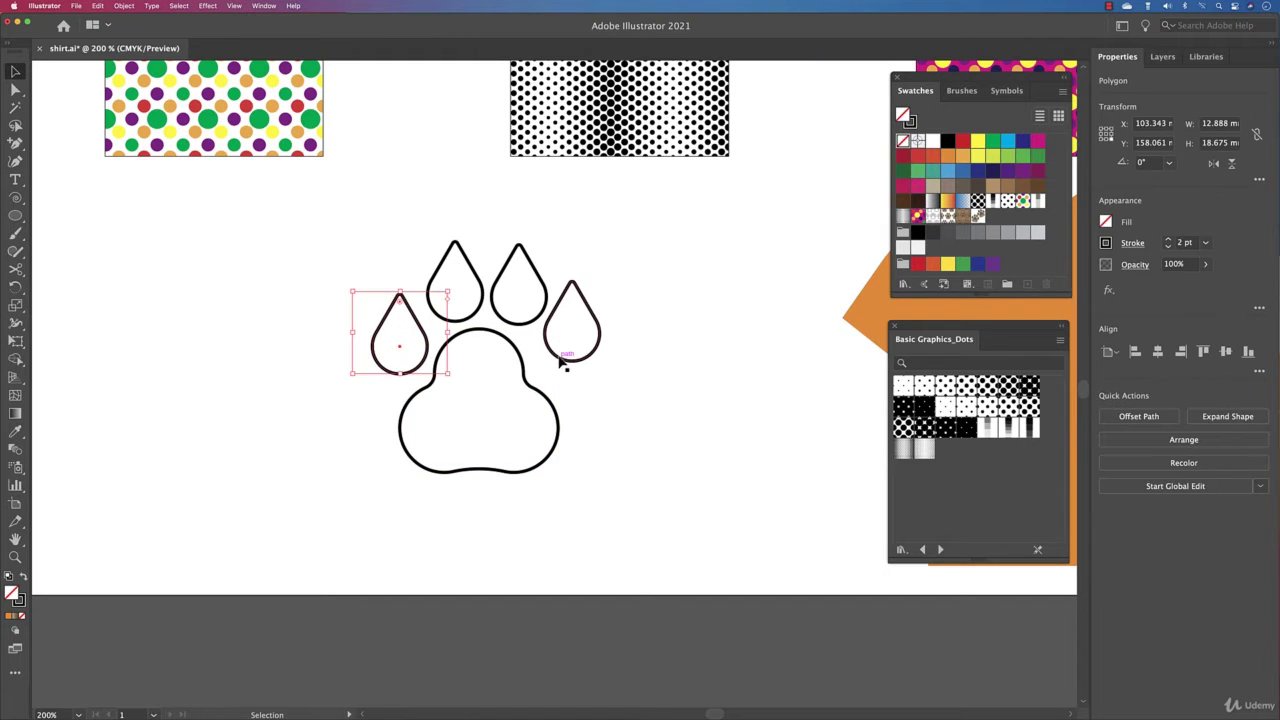
drag(563, 363, 563, 370)
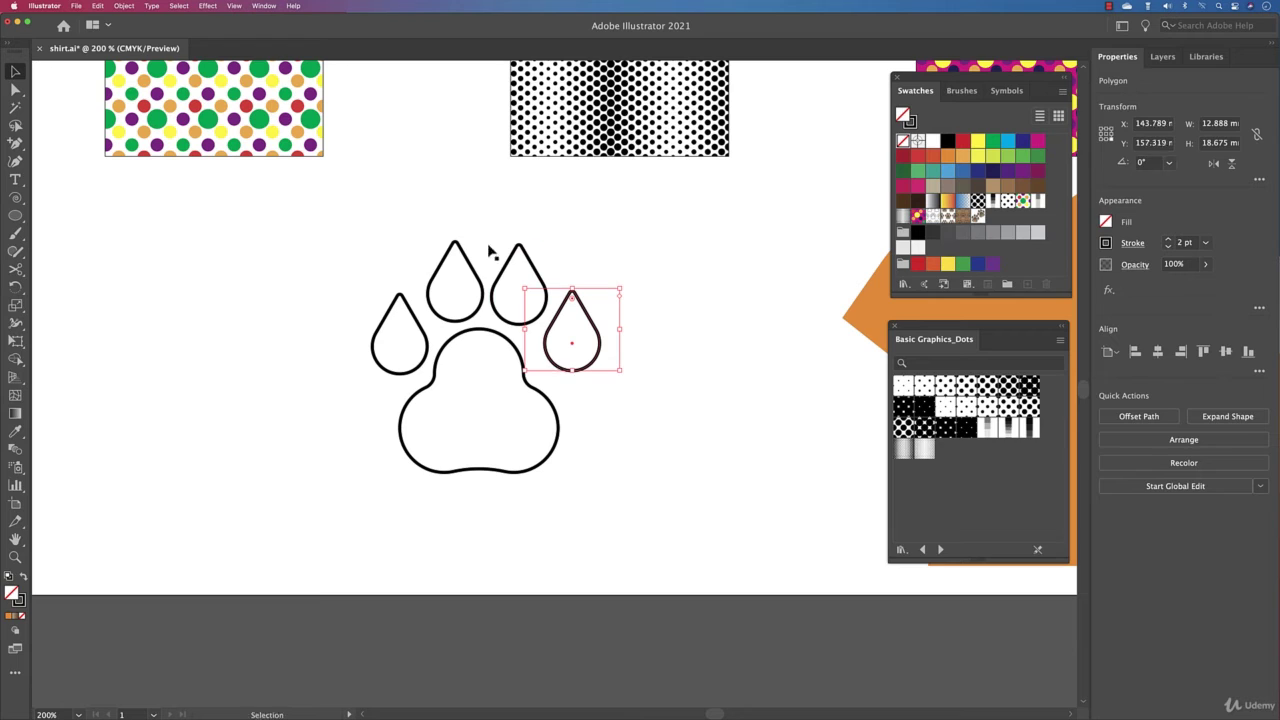
click(454, 246)
click(722, 320)
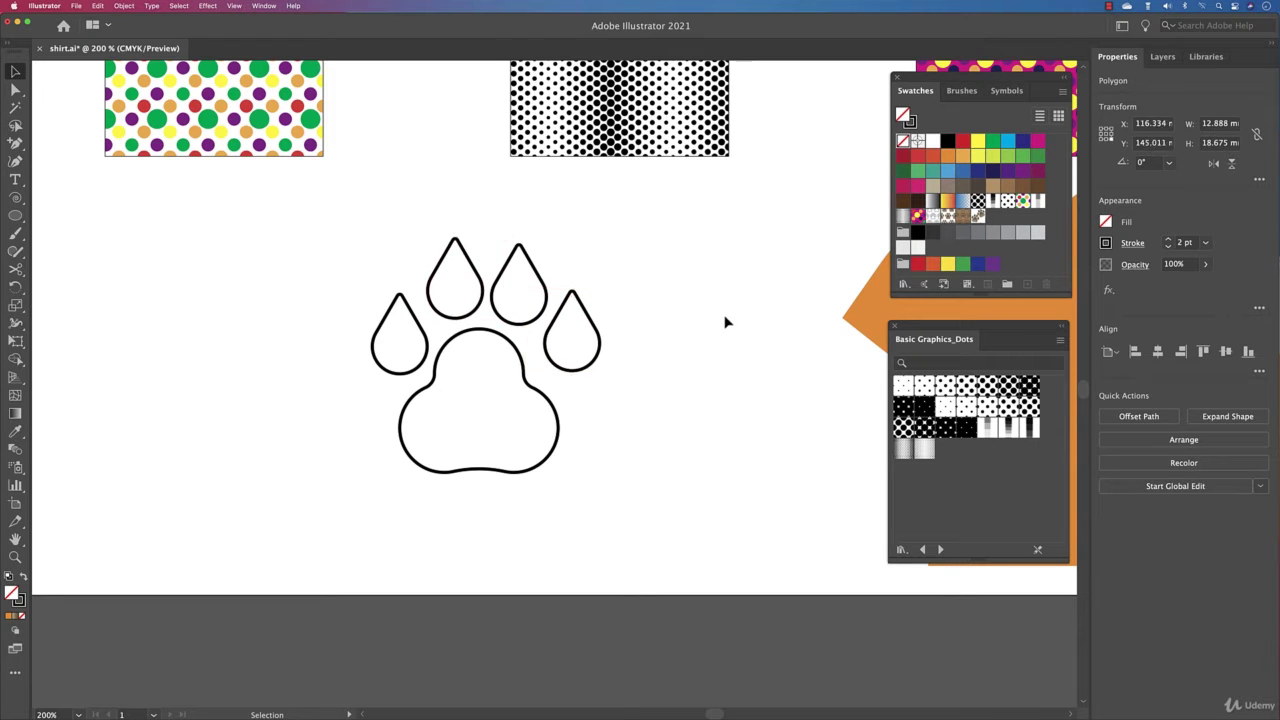
Shift the pad right to center it under the toes, and move the outer teardrops down level with each other.
drag(520, 382, 535, 381)
click(644, 387)
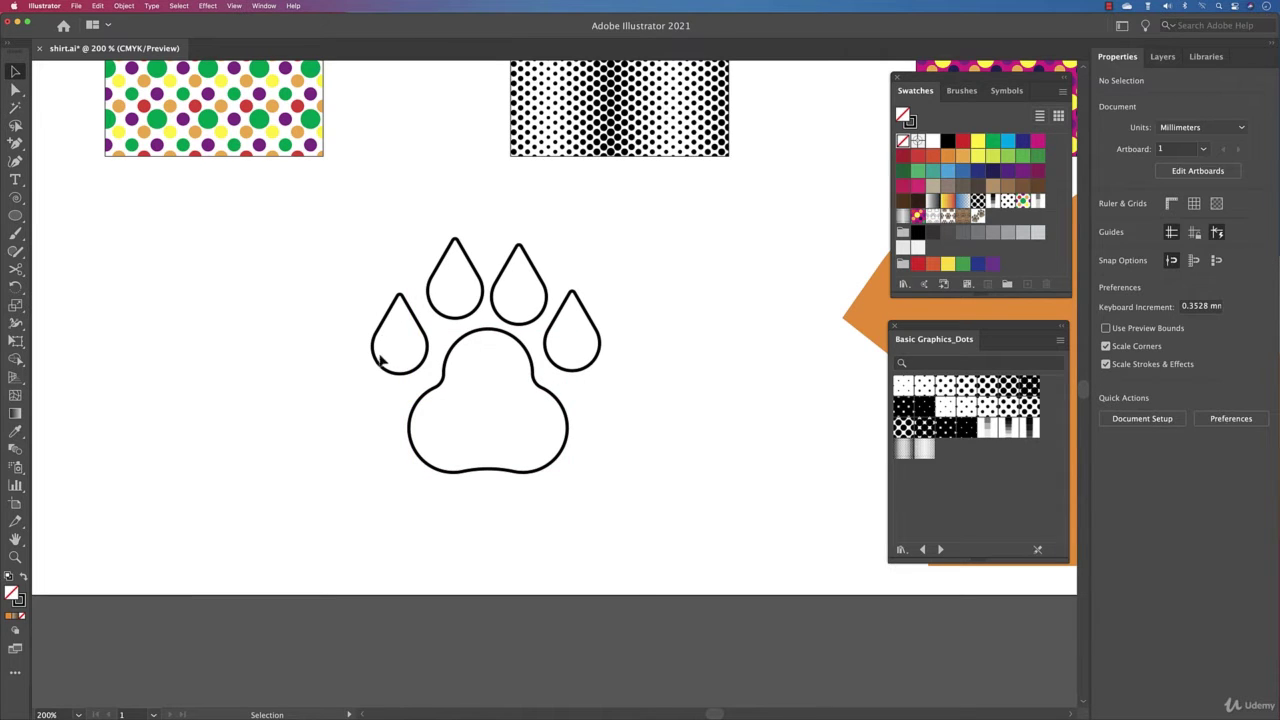
drag(392, 375, 398, 381)
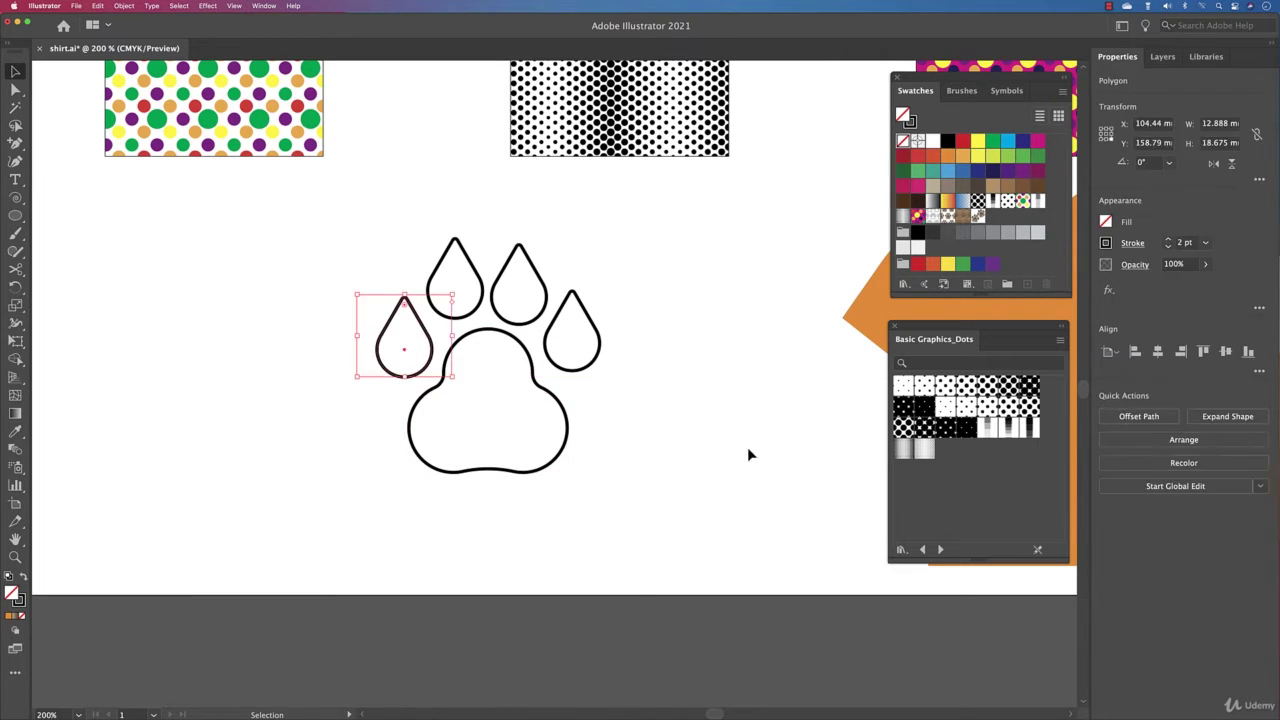
drag(560, 369, 562, 375)
click(669, 406)
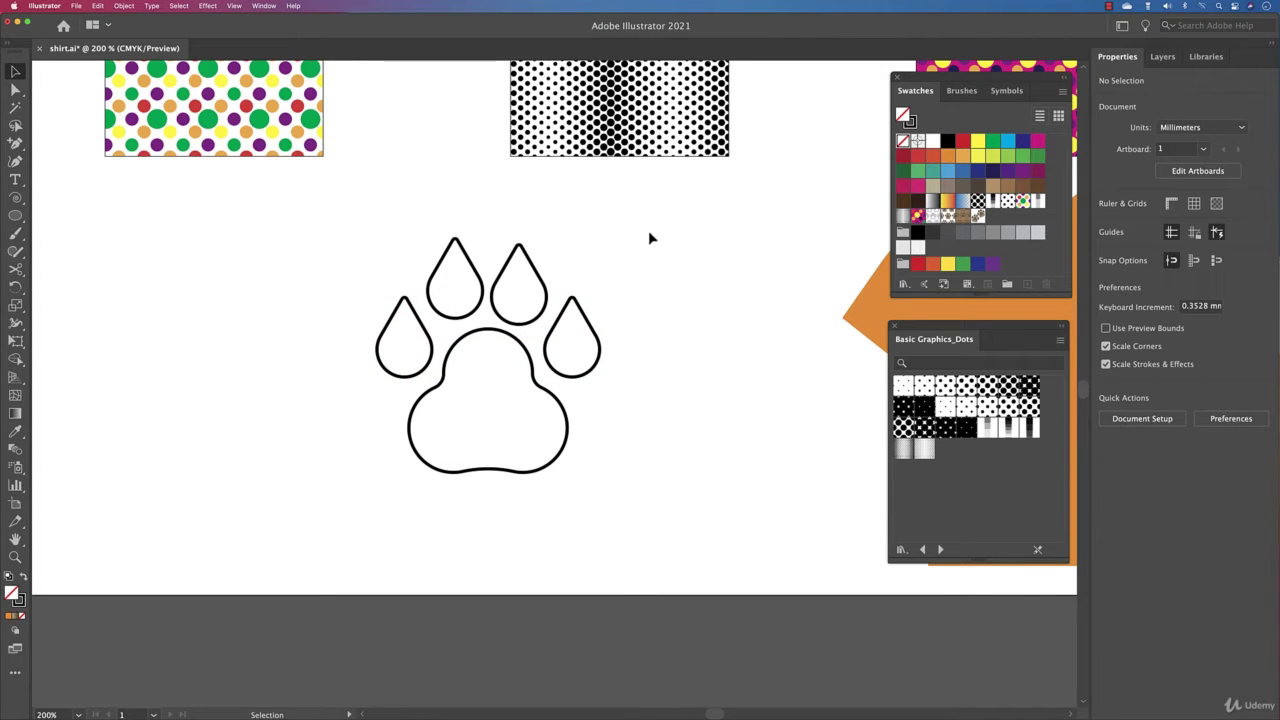
Group the four teardrops and the pad into one paw print.
drag(647, 229, 322, 496)
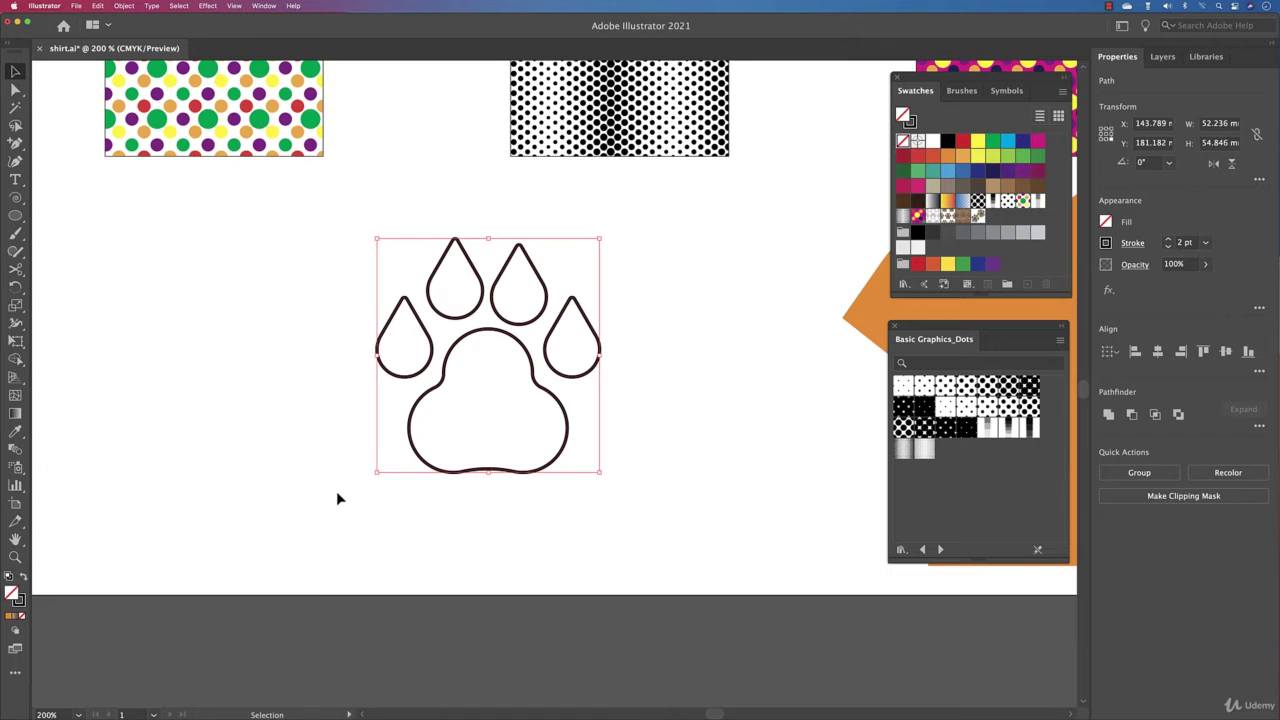
key(a)
key(ctrl+g)
key(v)
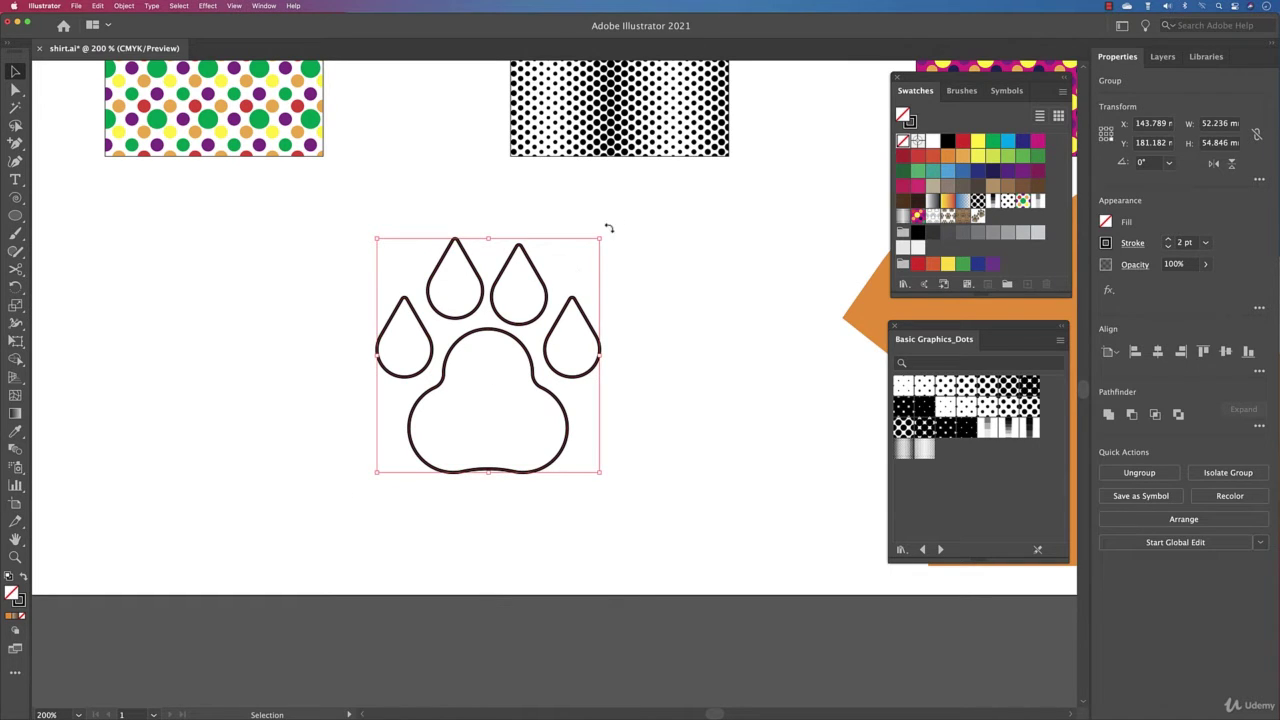
Scale the paw print group down proportionally to about 5.8 × 6.1 mm.
click(826, 389)
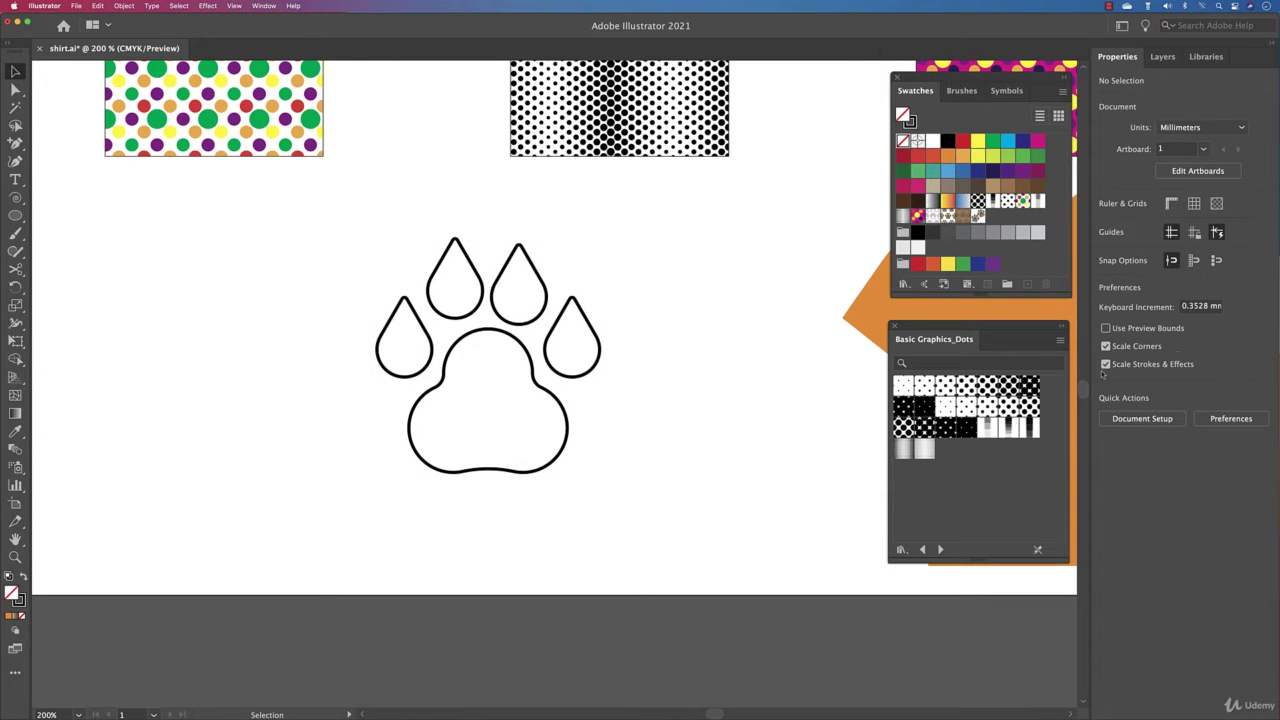
drag(632, 250, 380, 520)
drag(602, 240, 441, 449)
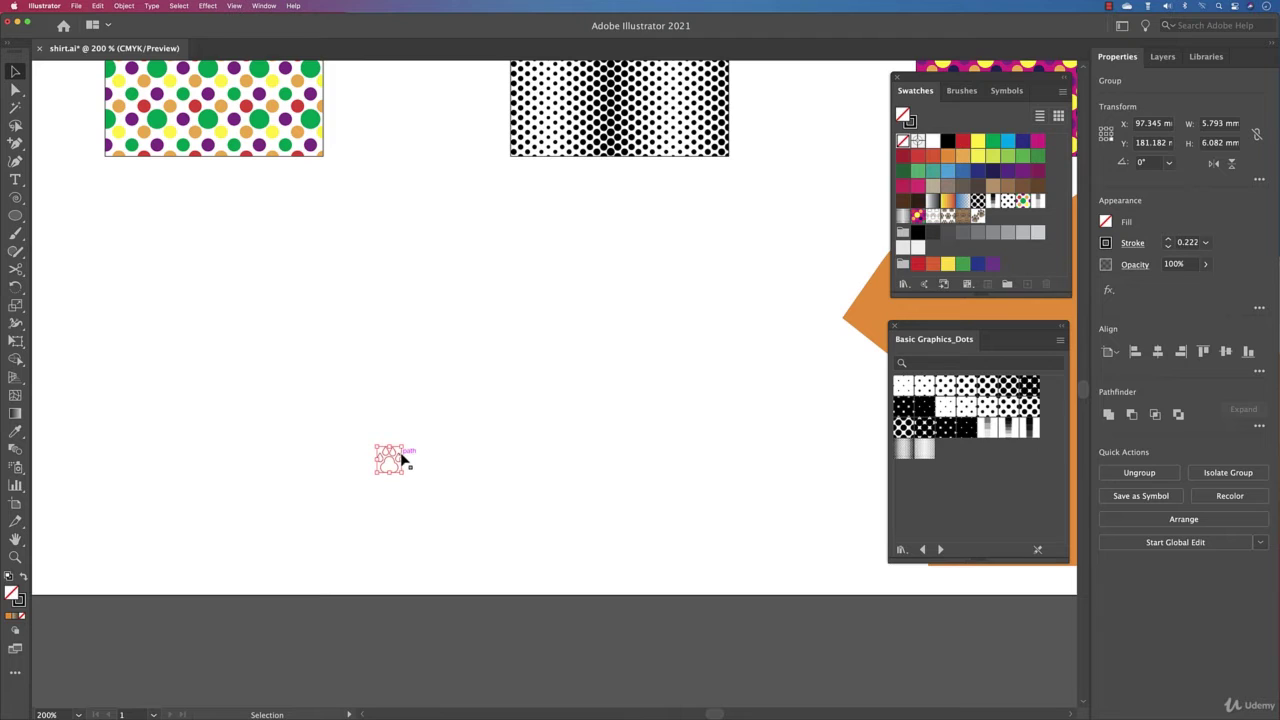
key(super+equal)
key(super+equal)
key(super+equal)
key(super+equal)
key(super+equal)
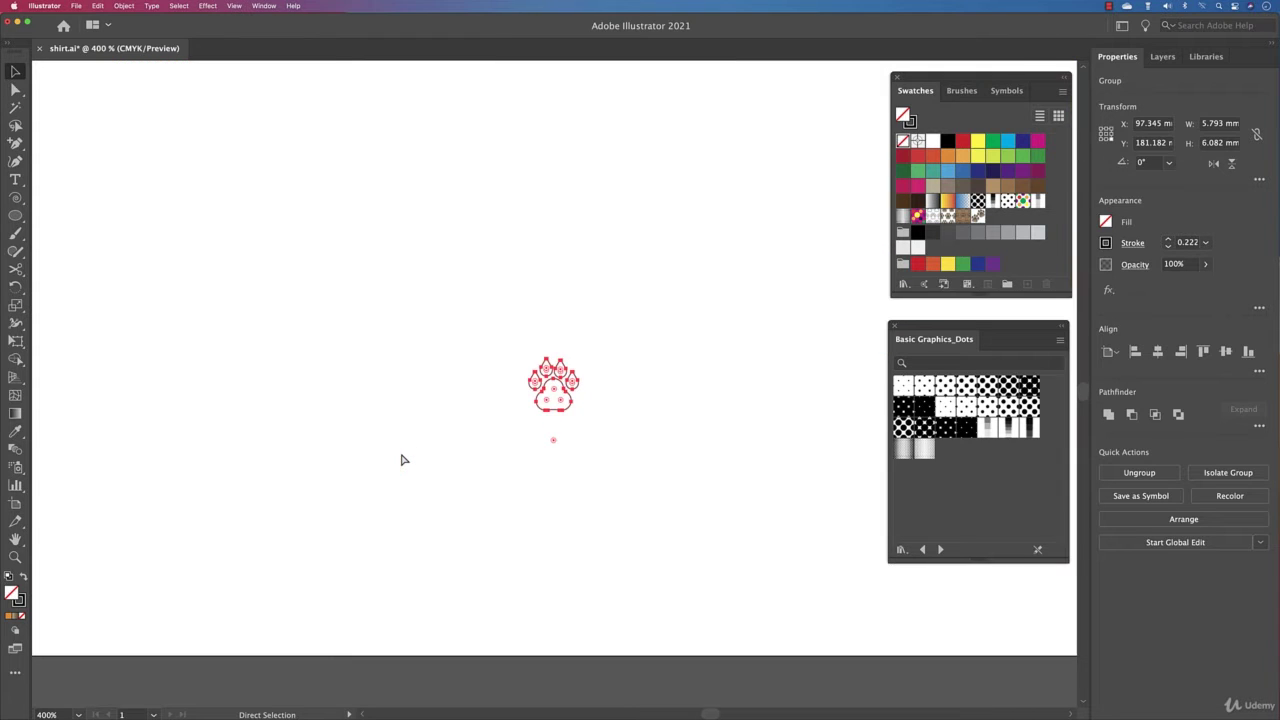
click(390, 455)
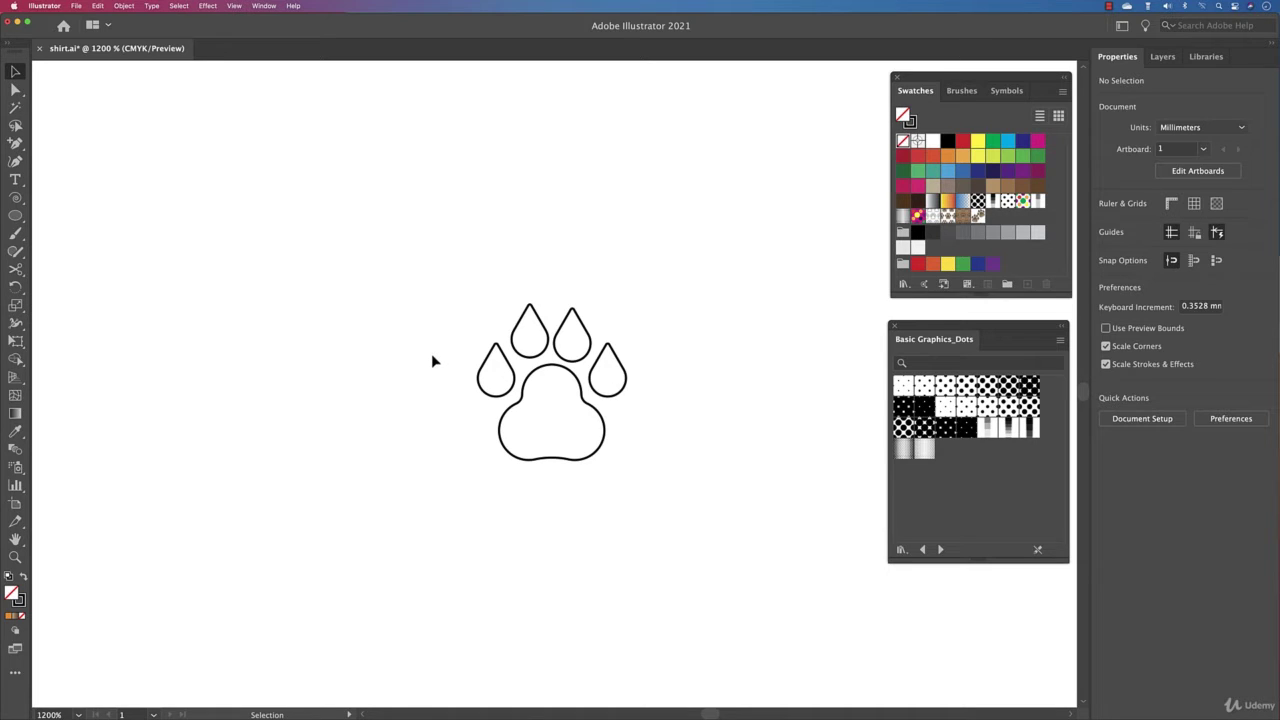
Make a new pattern from the small paw print group and accept the notice about the added swatch.
drag(549, 294, 627, 481)
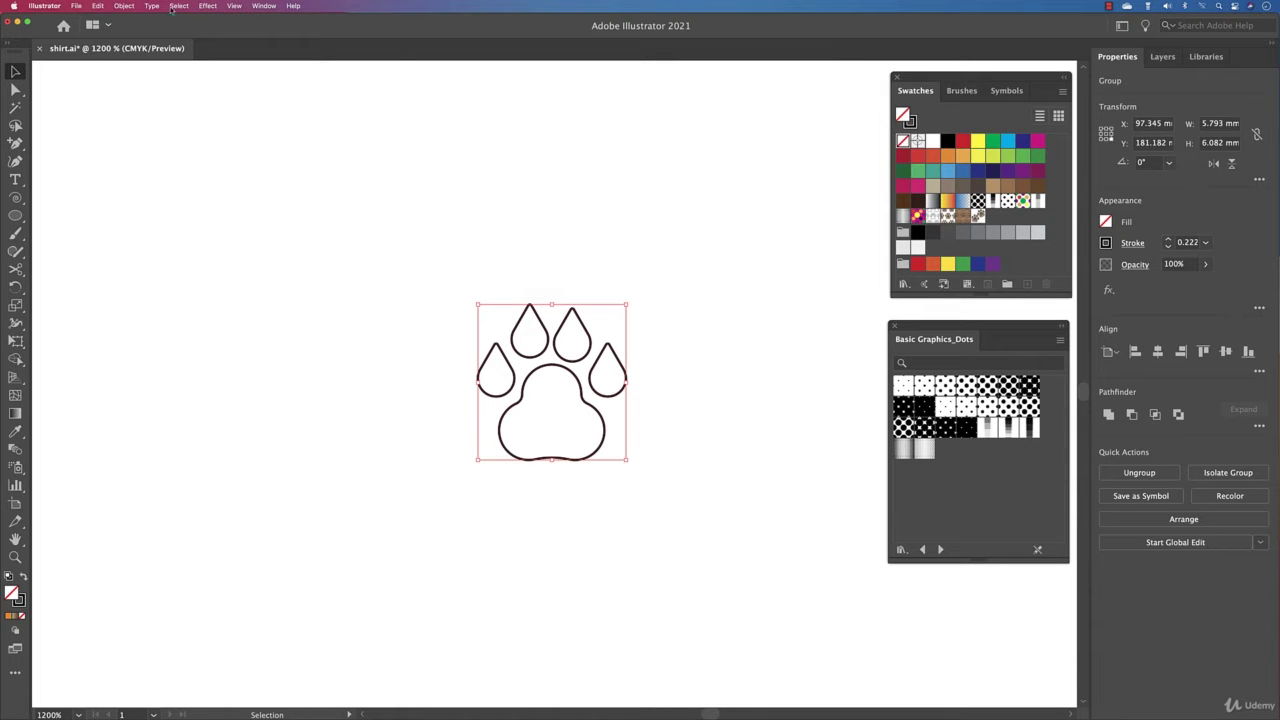
click(124, 6)
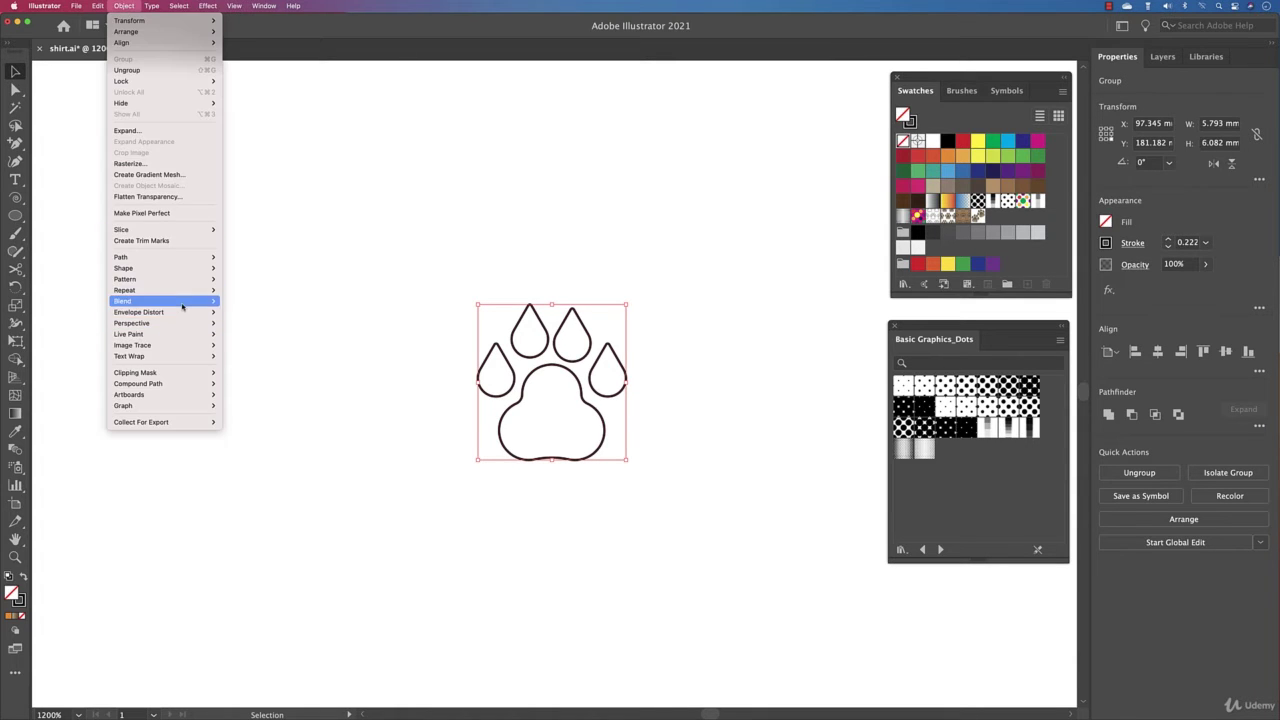
mouse_move(188, 278)
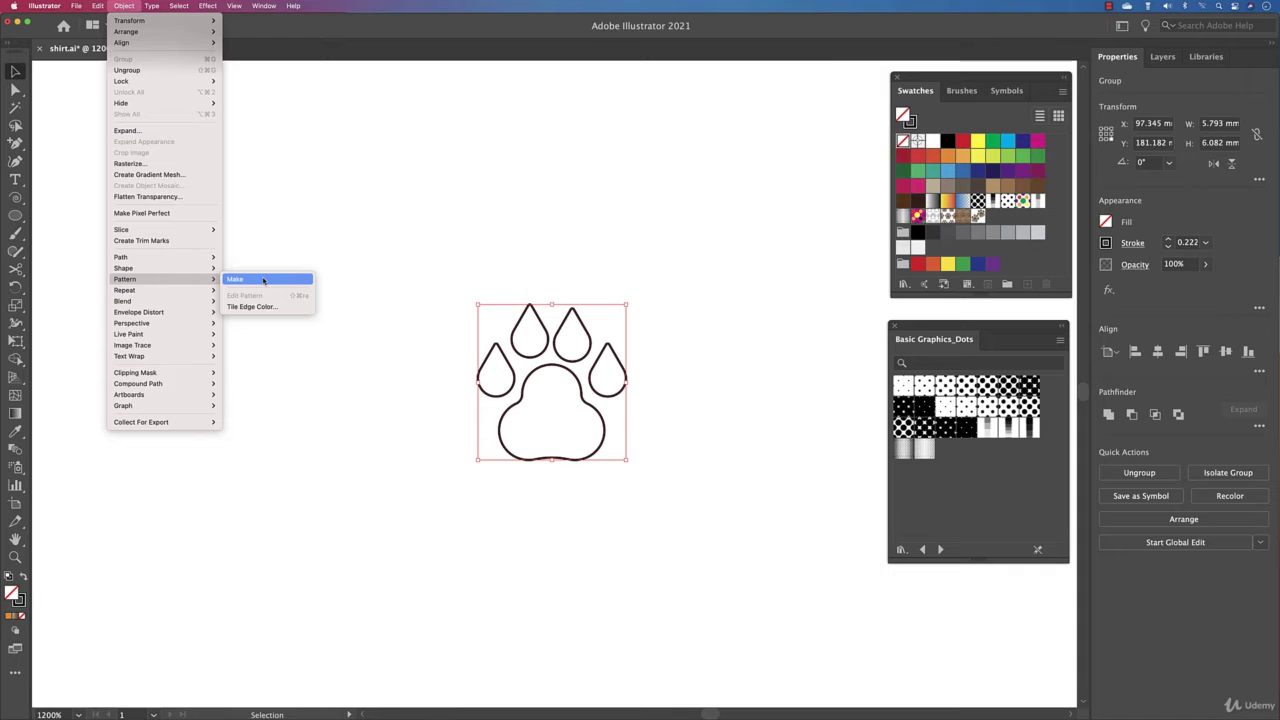
click(263, 280)
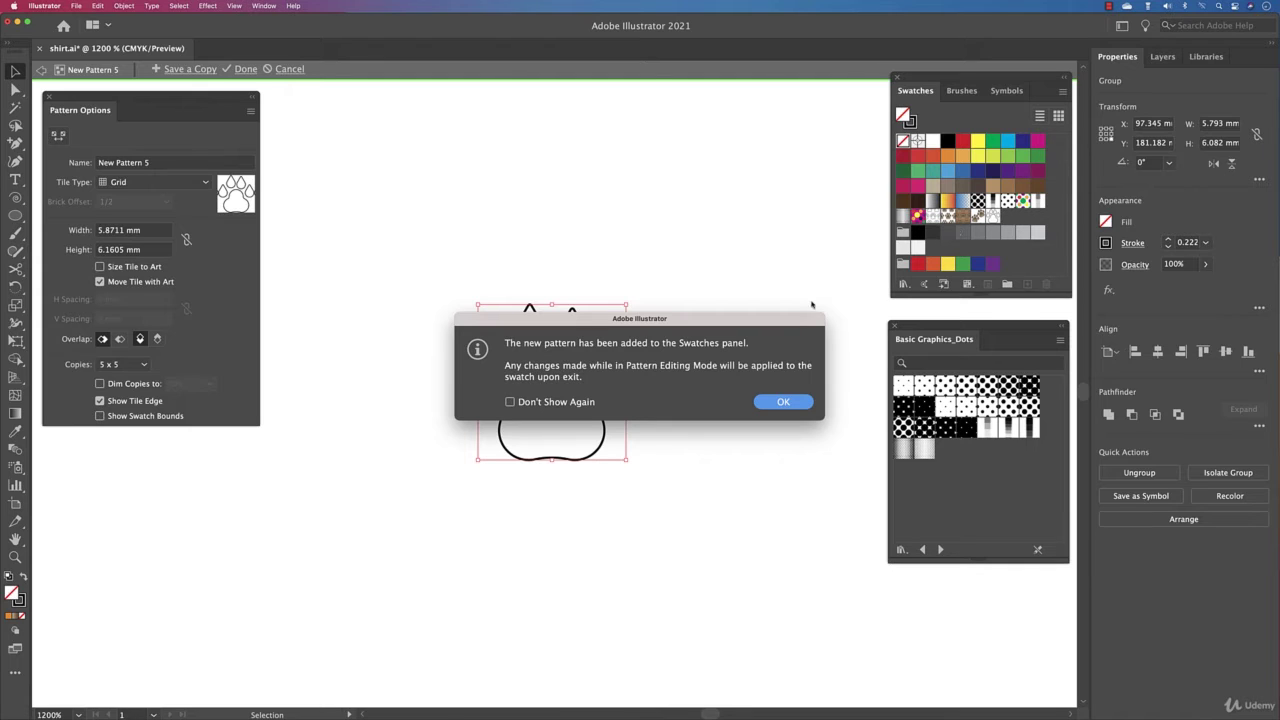
click(783, 402)
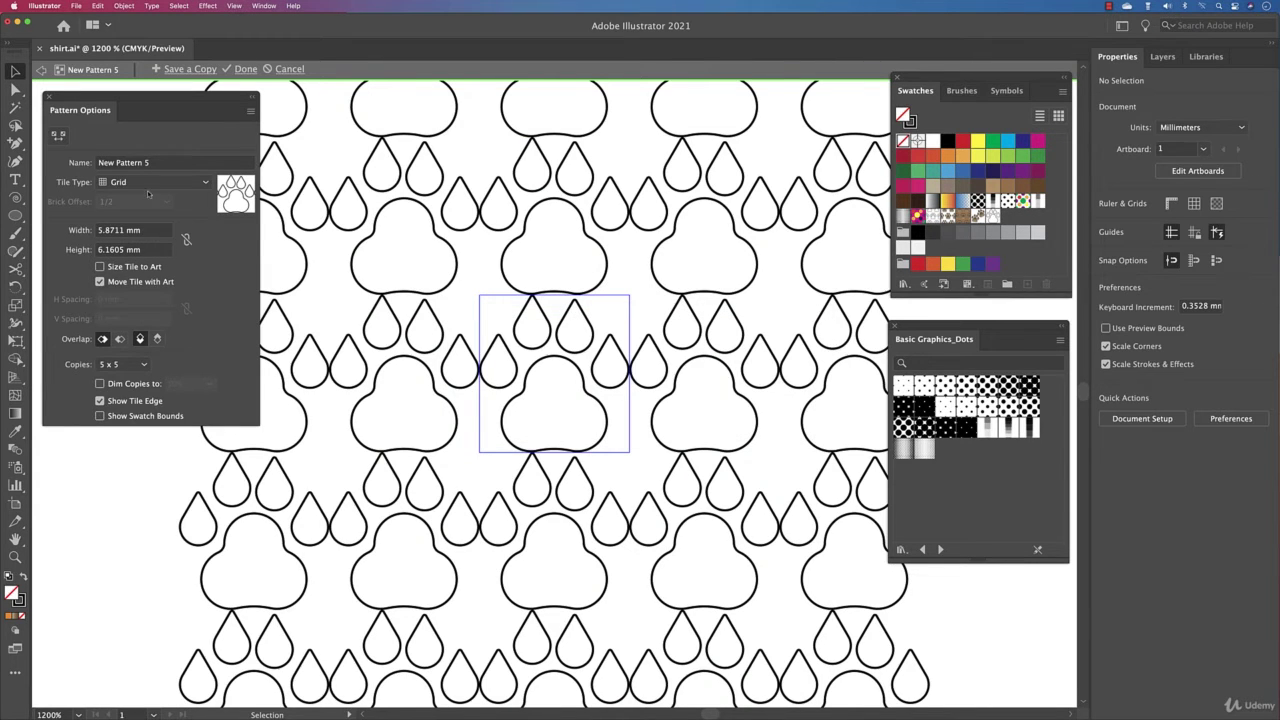
Try the Brick by Row tile type on the paw pattern and return it to Grid.
click(146, 183)
click(148, 216)
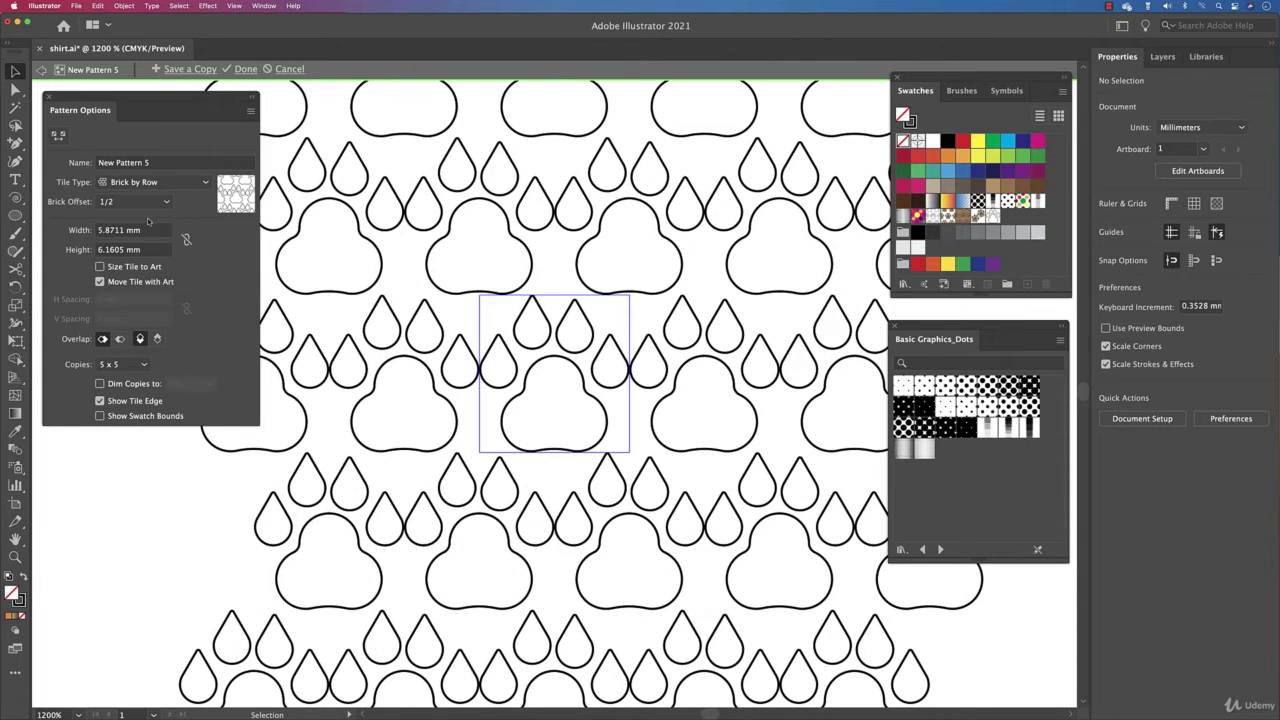
click(150, 182)
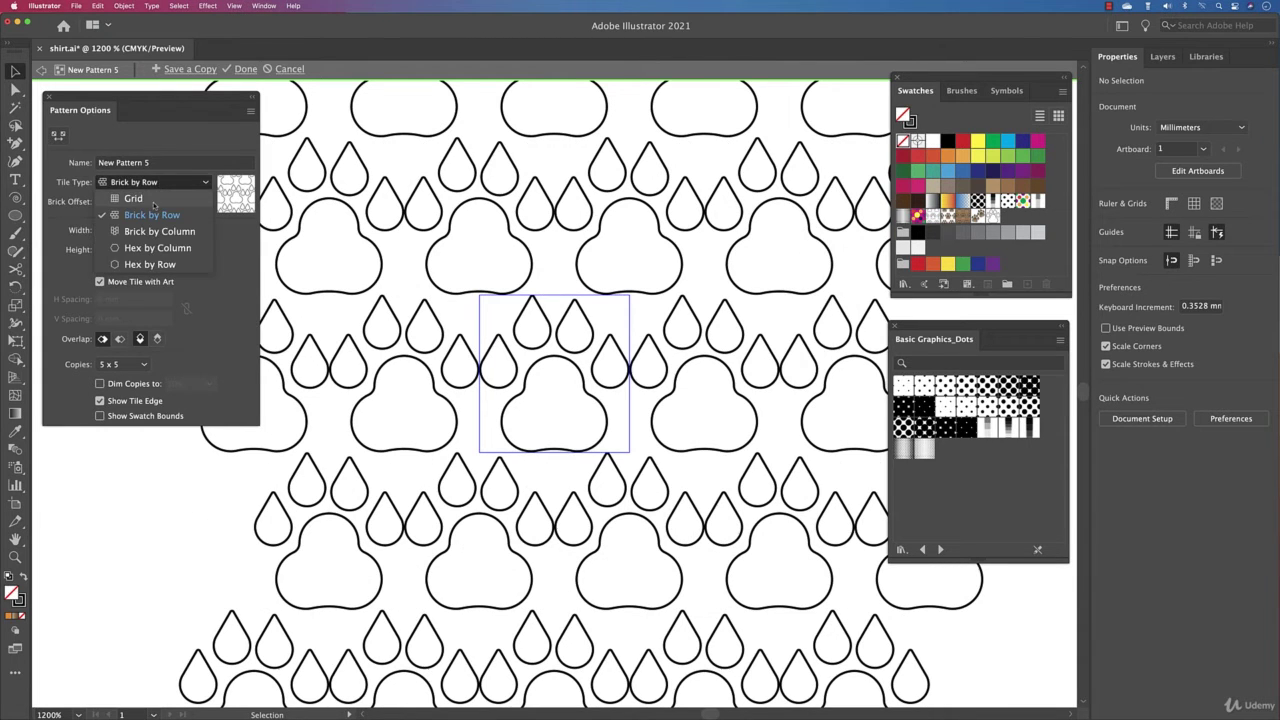
click(154, 203)
Set the pattern tile's width and height to 8 mm each and finish editing the pattern.
click(154, 232)
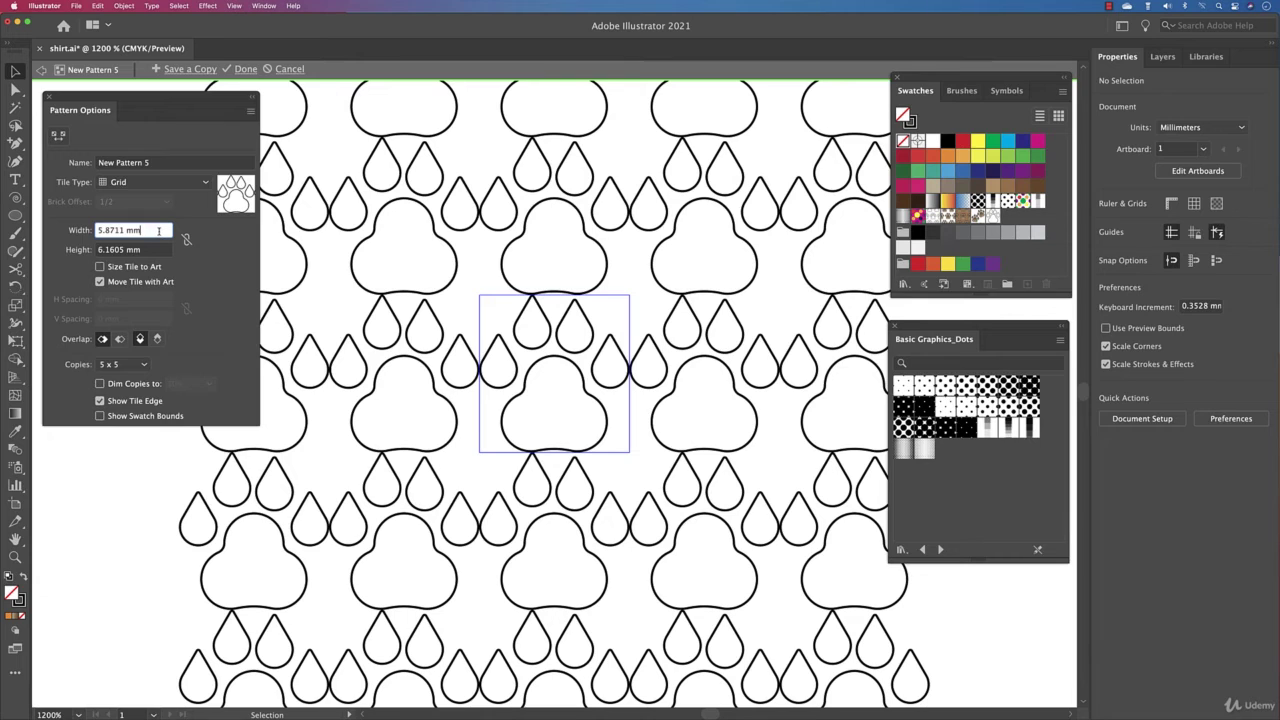
text(8)
key(Return)
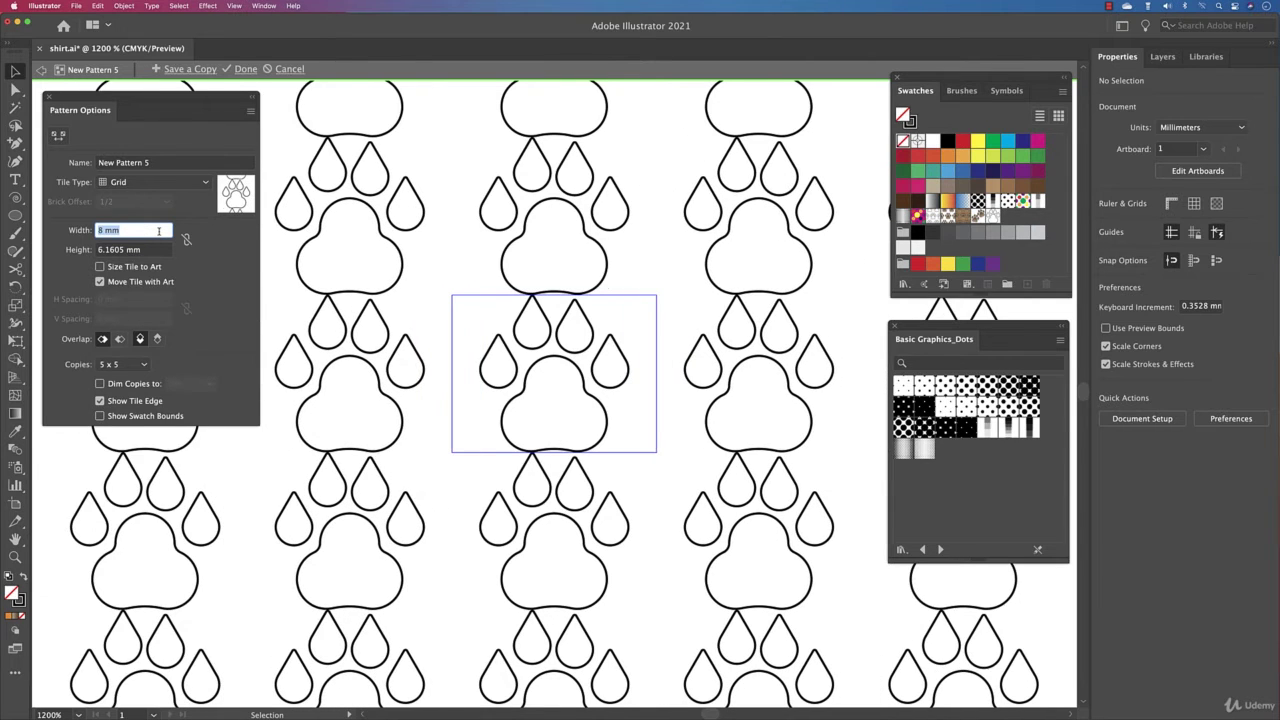
click(146, 252)
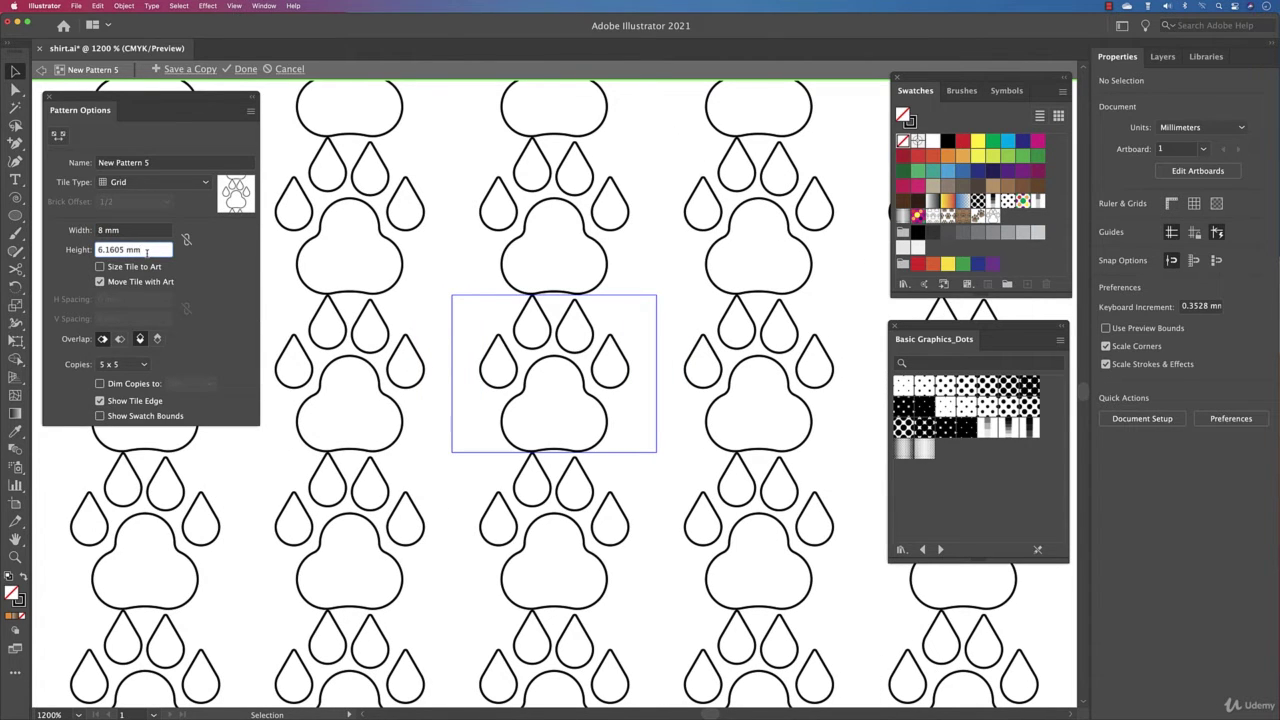
text(8)
key(Return)
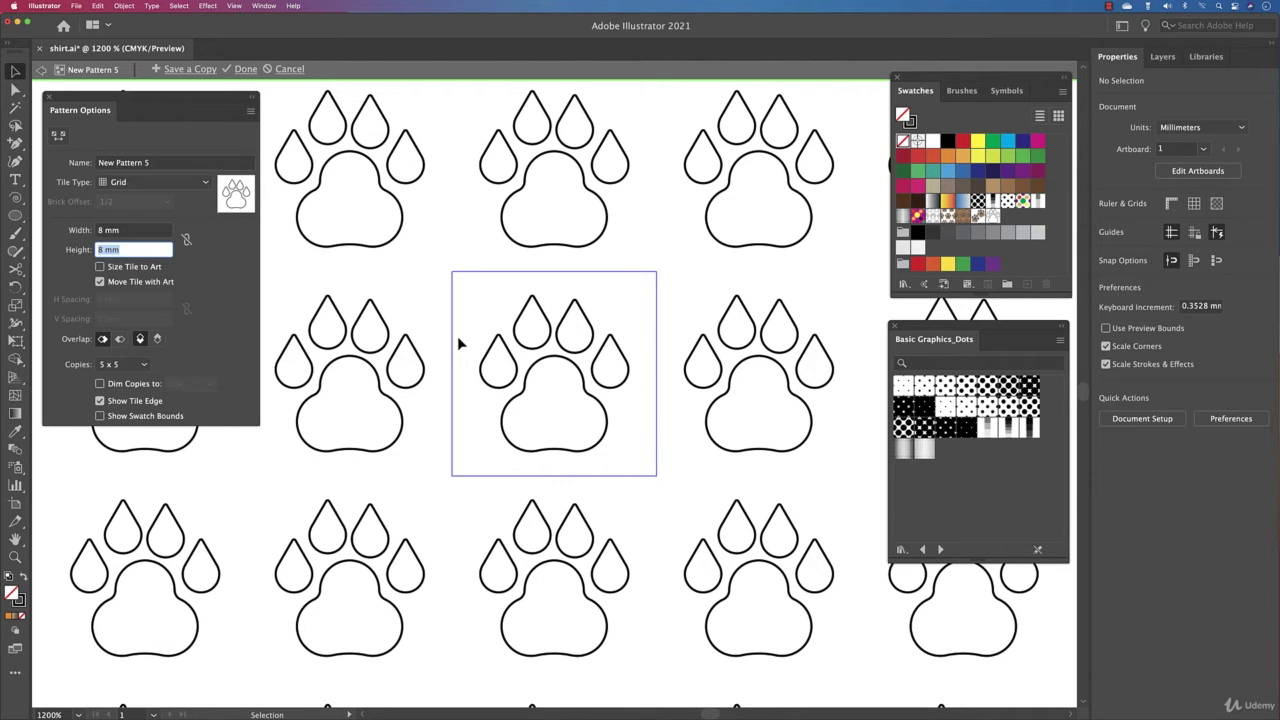
click(245, 68)
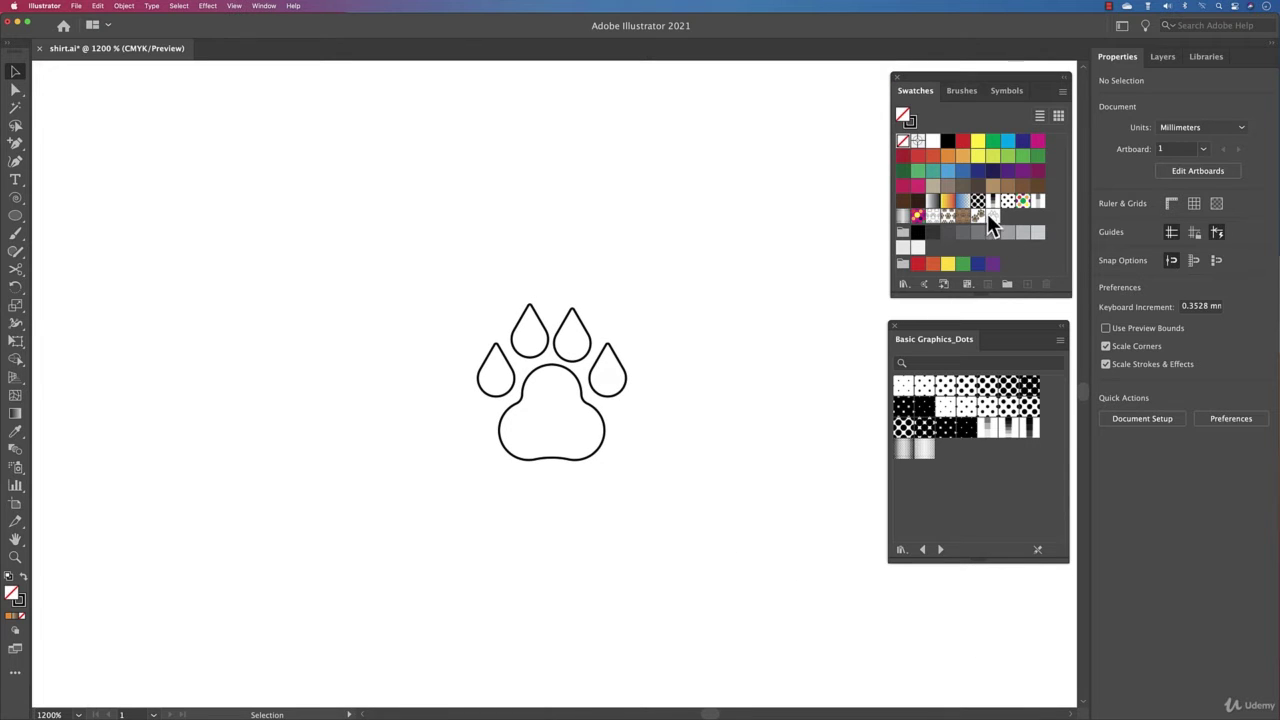
Fill the plain orange shirt with the new paw print pattern swatch.
key(super+0)
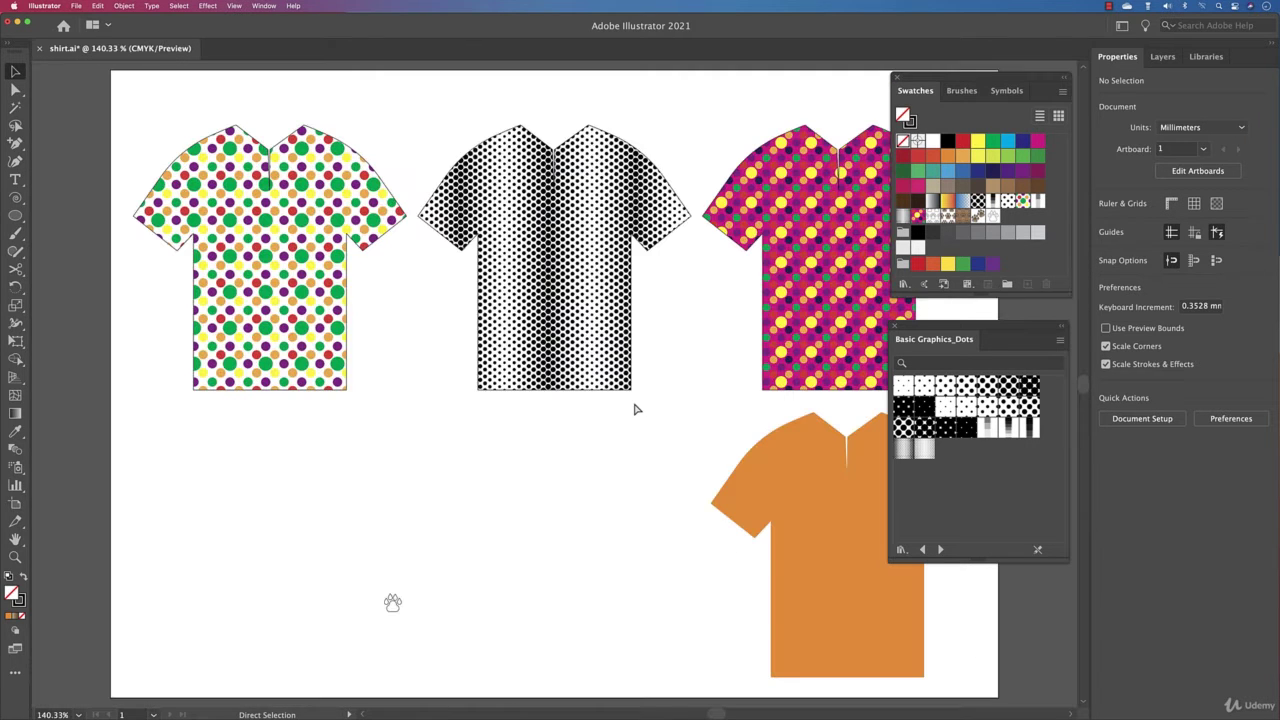
click(820, 486)
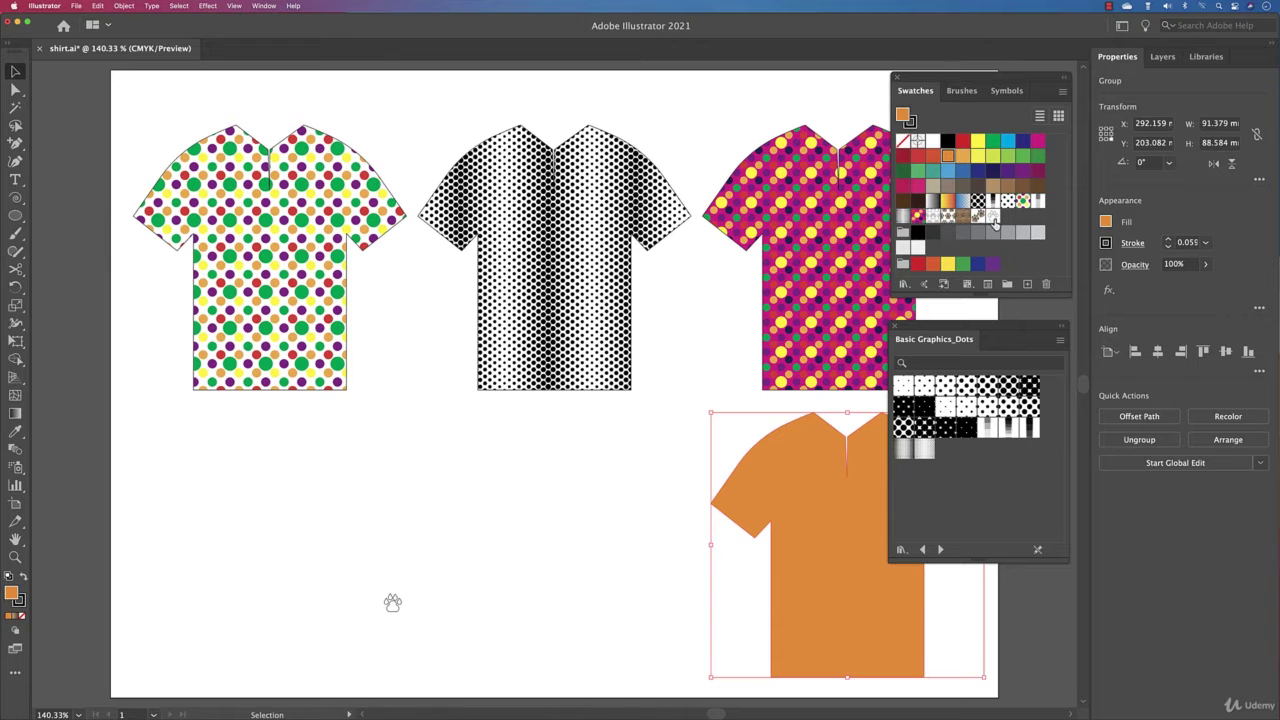
click(992, 216)
click(675, 595)
Place a copy of the paw-patterned shirt to its left and delete the loose paw print from the artboard.
click(785, 572)
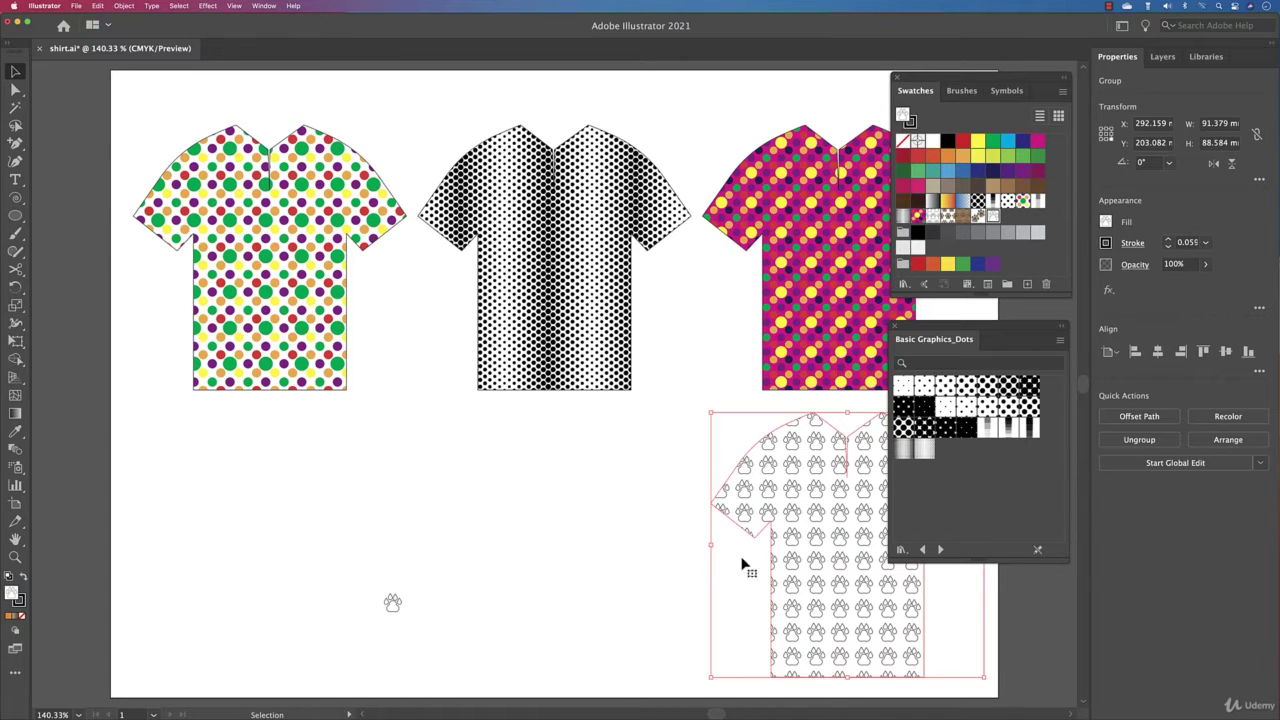
drag(818, 548, 537, 550)
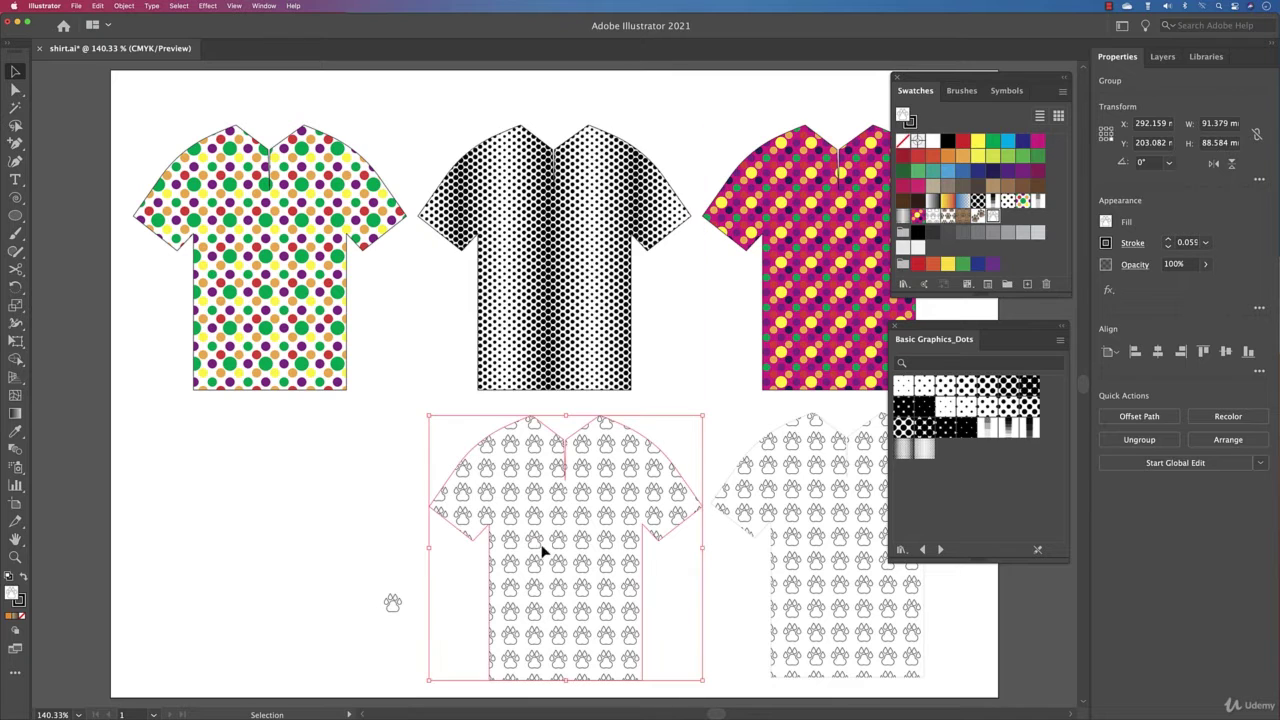
click(401, 628)
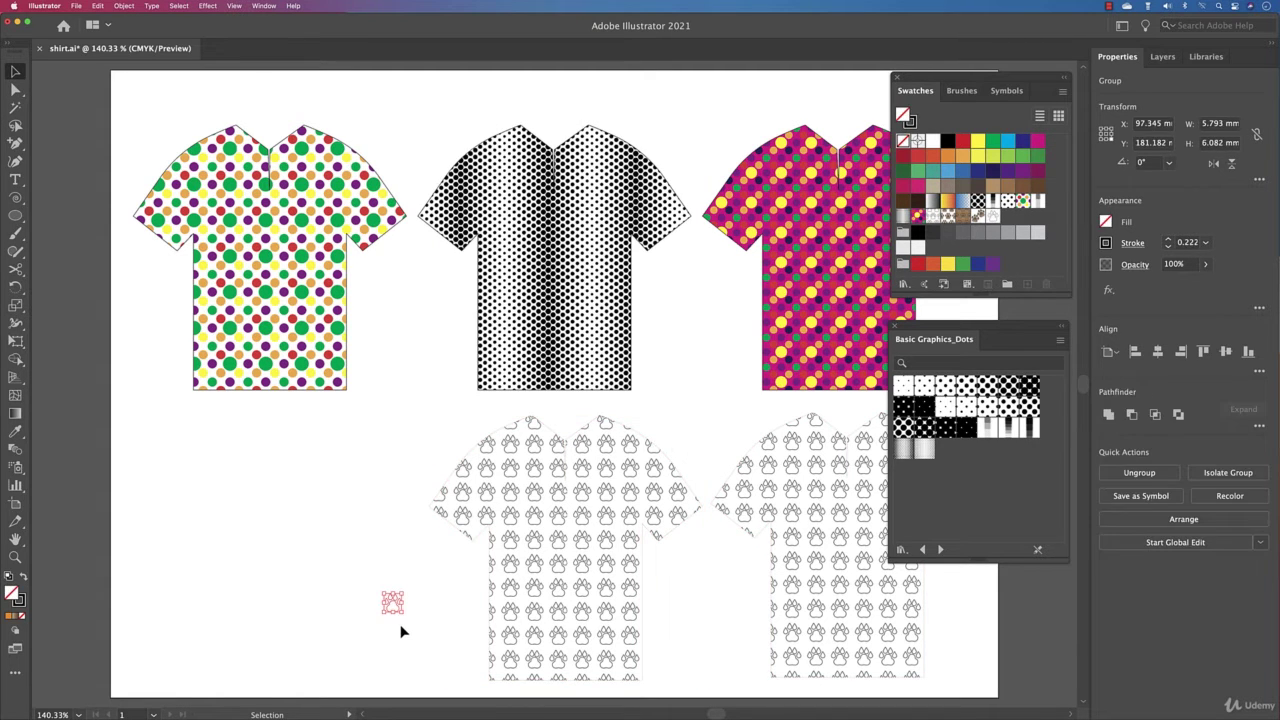
key(Delete)
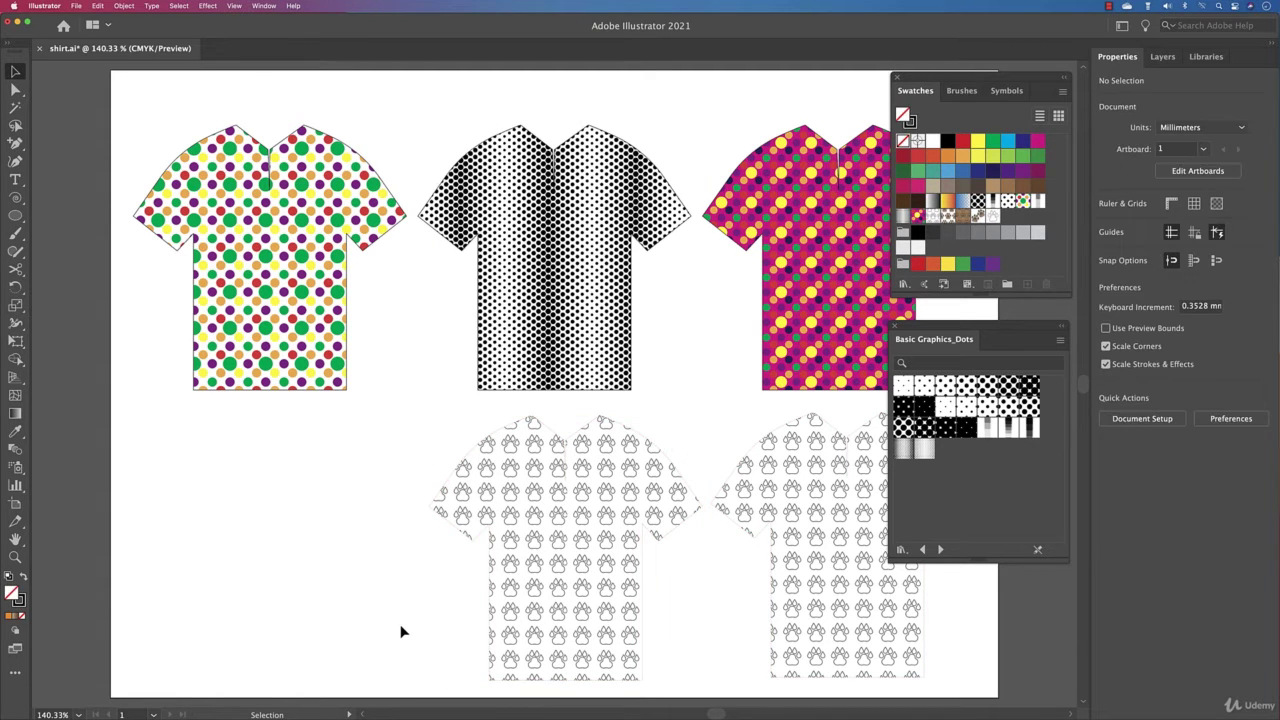
Open the paw print pattern for editing and select all four teardrops and the pad in its tile.
double_click(994, 220)
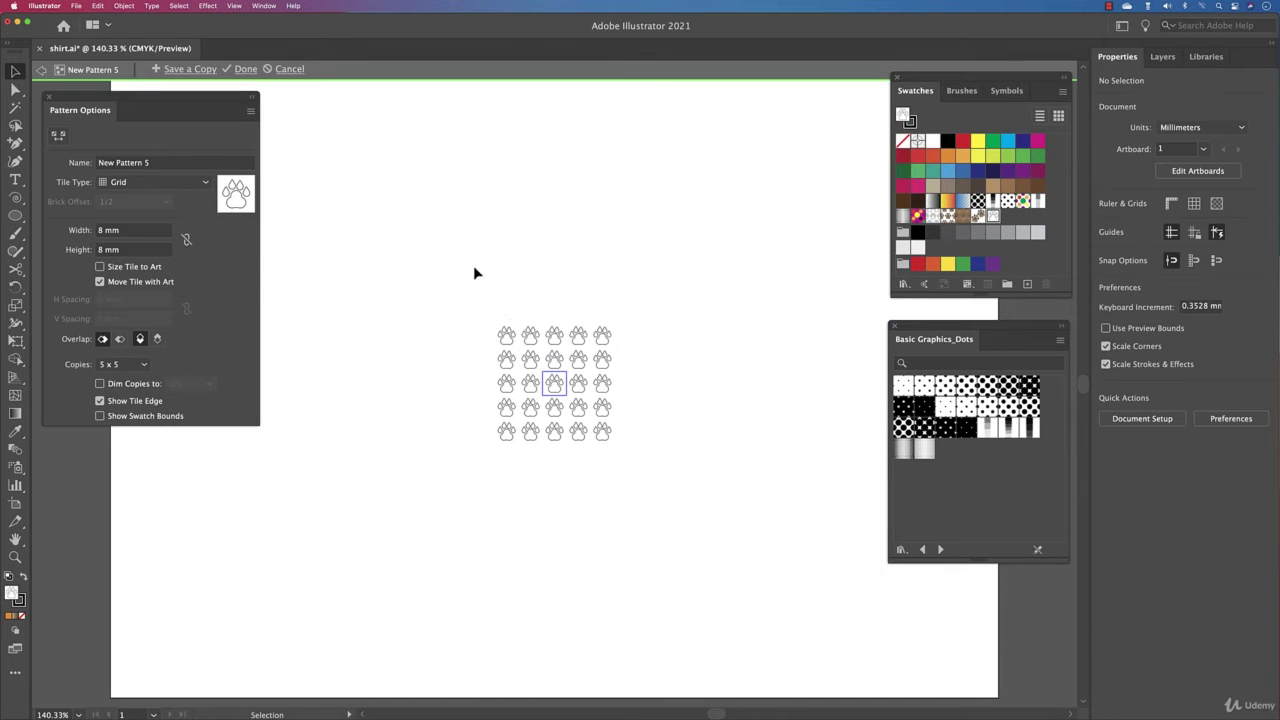
scroll(588, 380, up, 5)
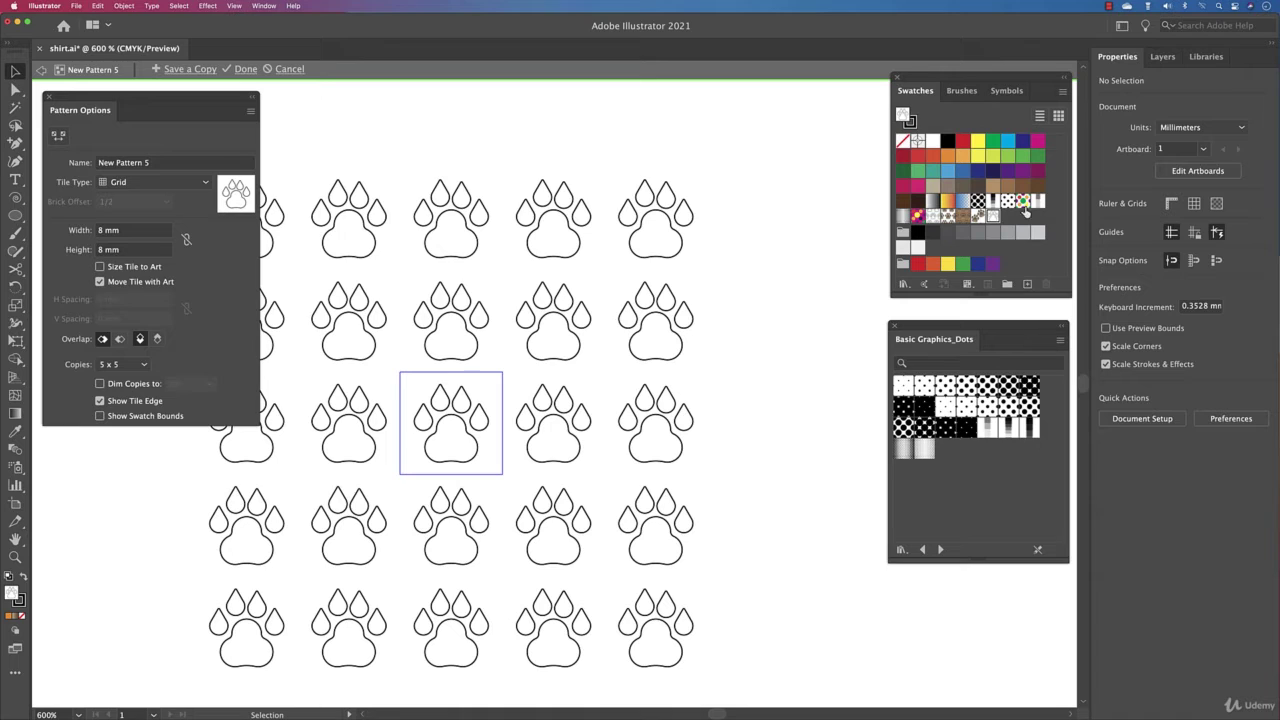
click(461, 416)
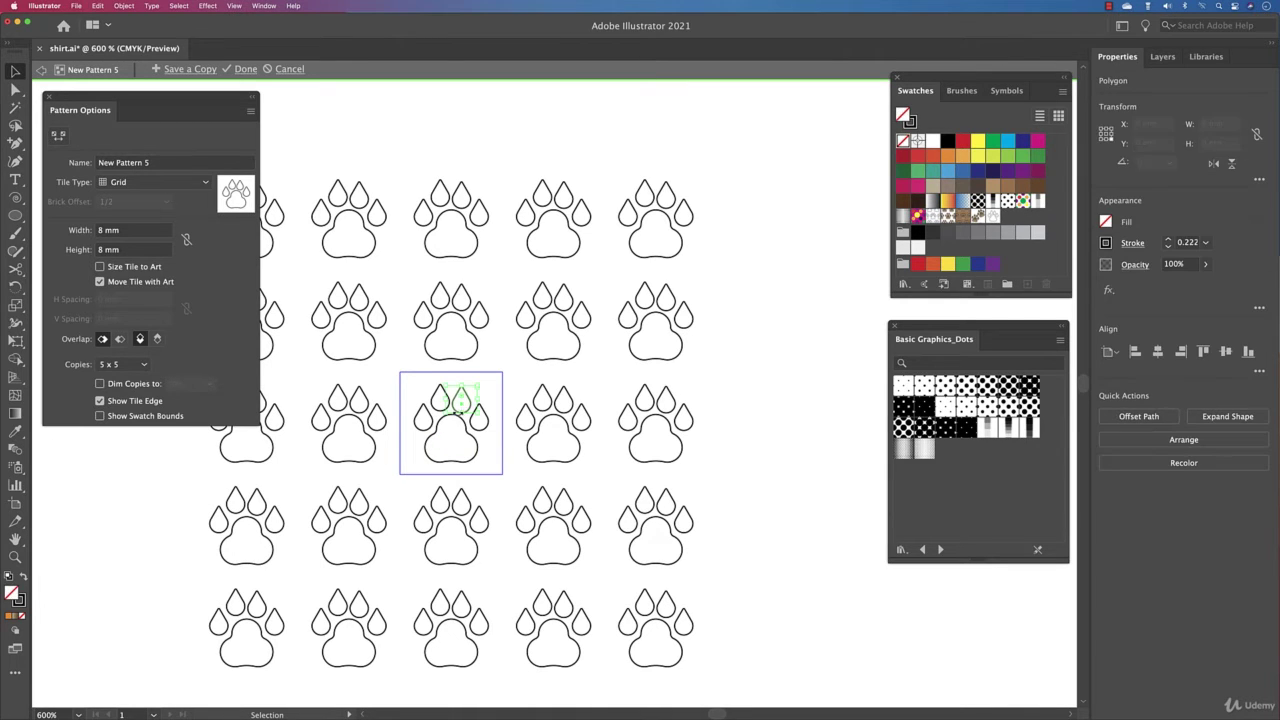
shift+click(422, 416)
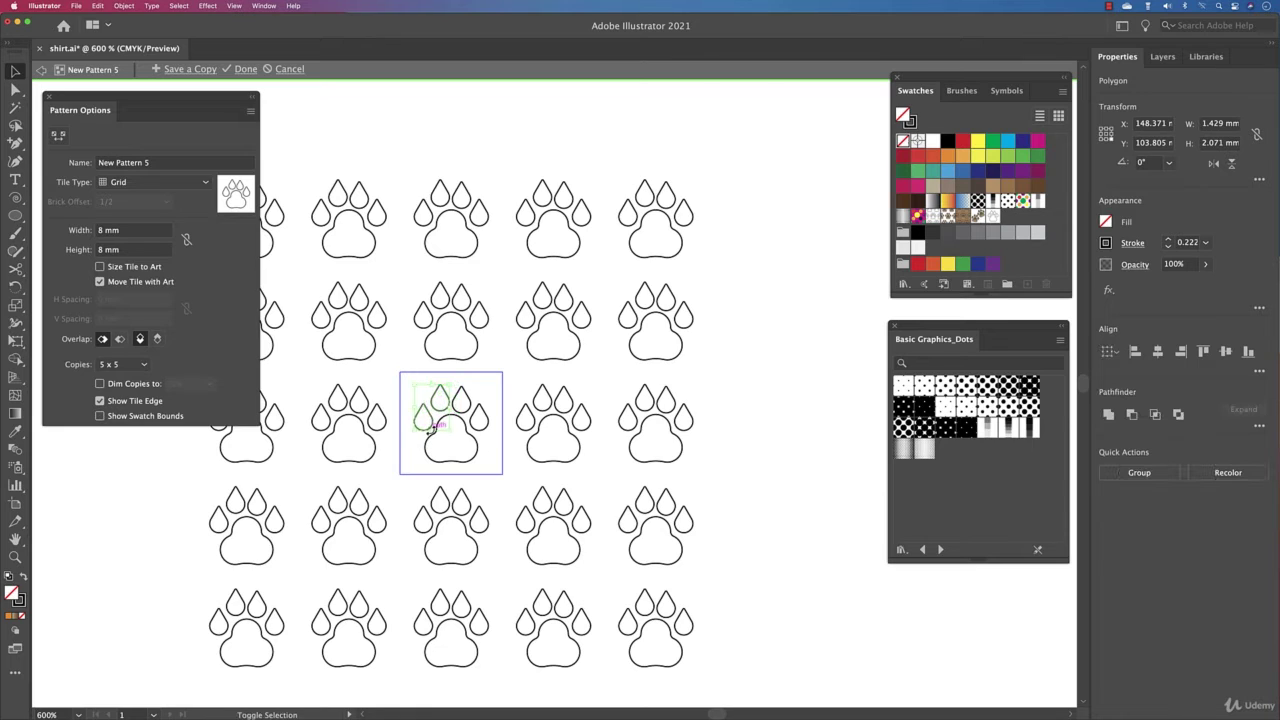
shift+click(466, 410)
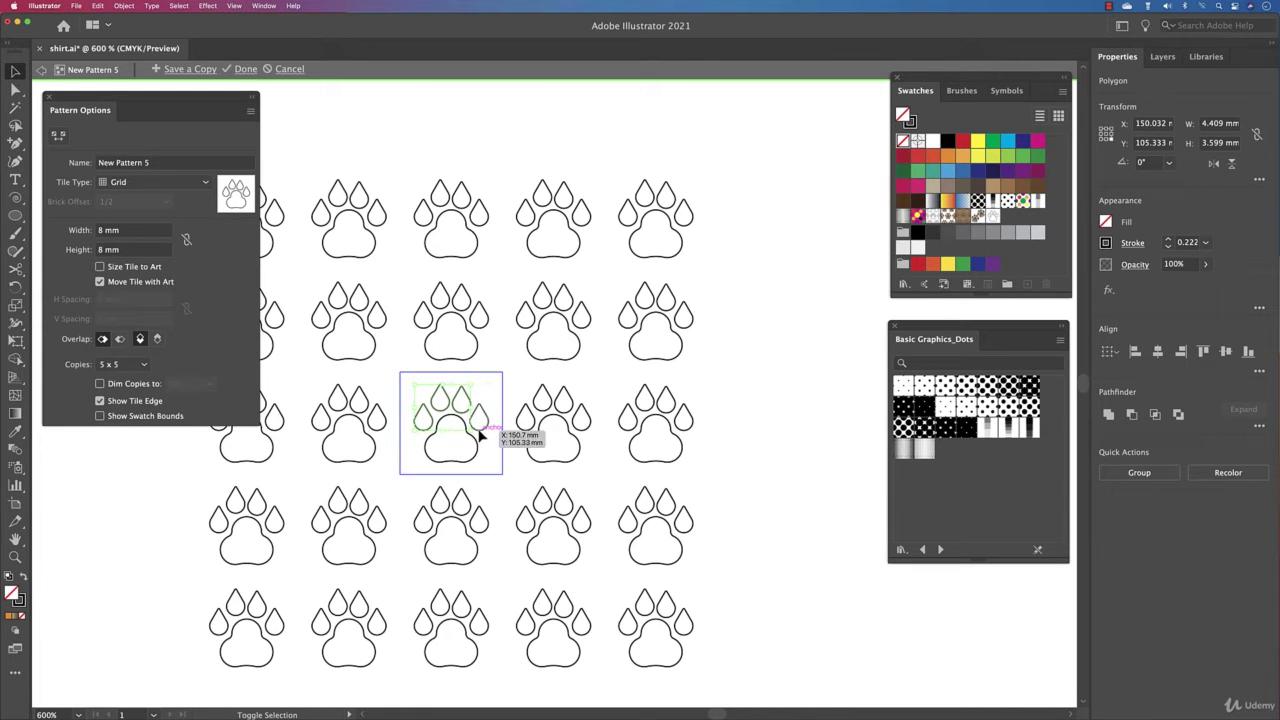
shift+click(478, 425)
shift+click(478, 450)
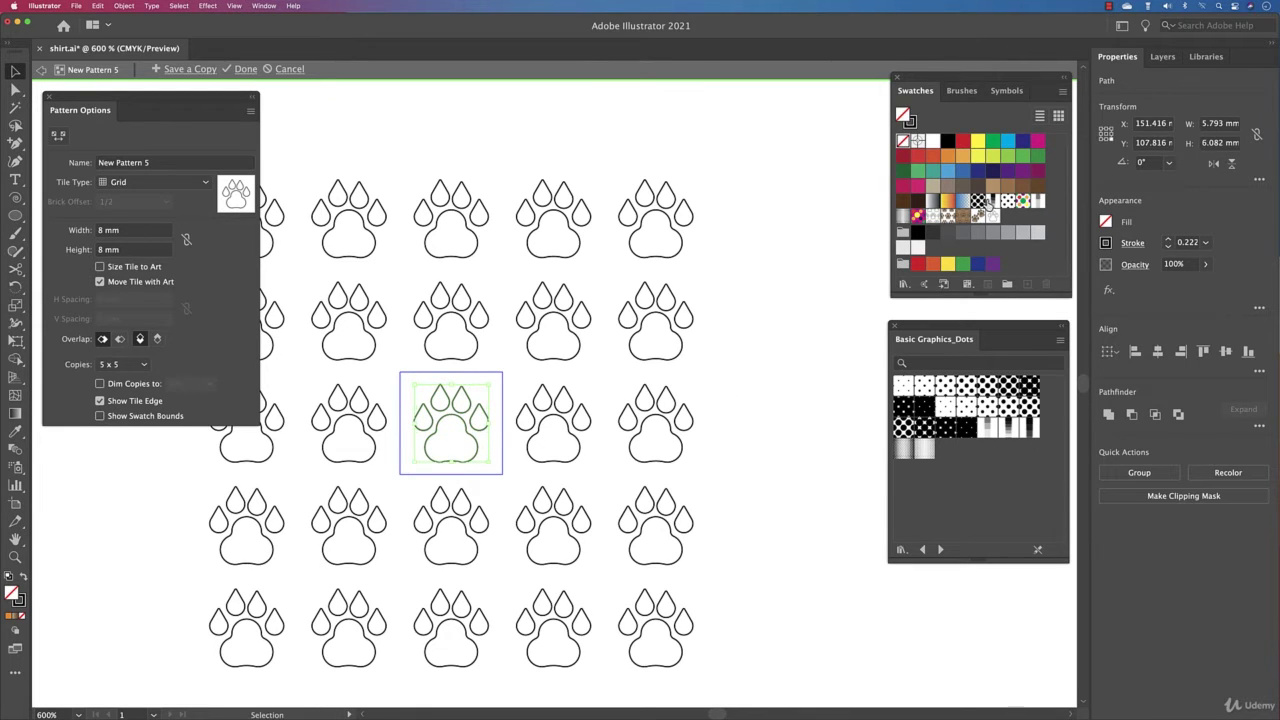
Try three successively lighter brown fills on the paw shapes, starting with C=40 M=65 Y=90 K=35.
click(1037, 191)
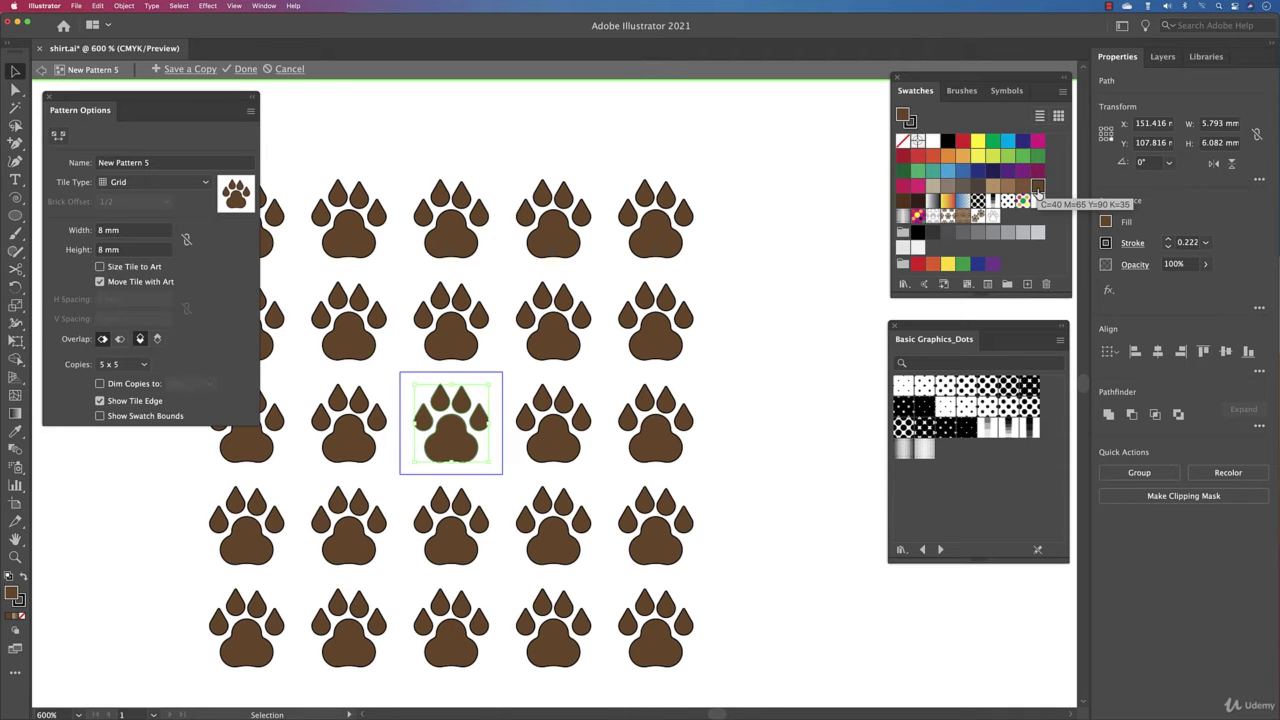
click(1023, 188)
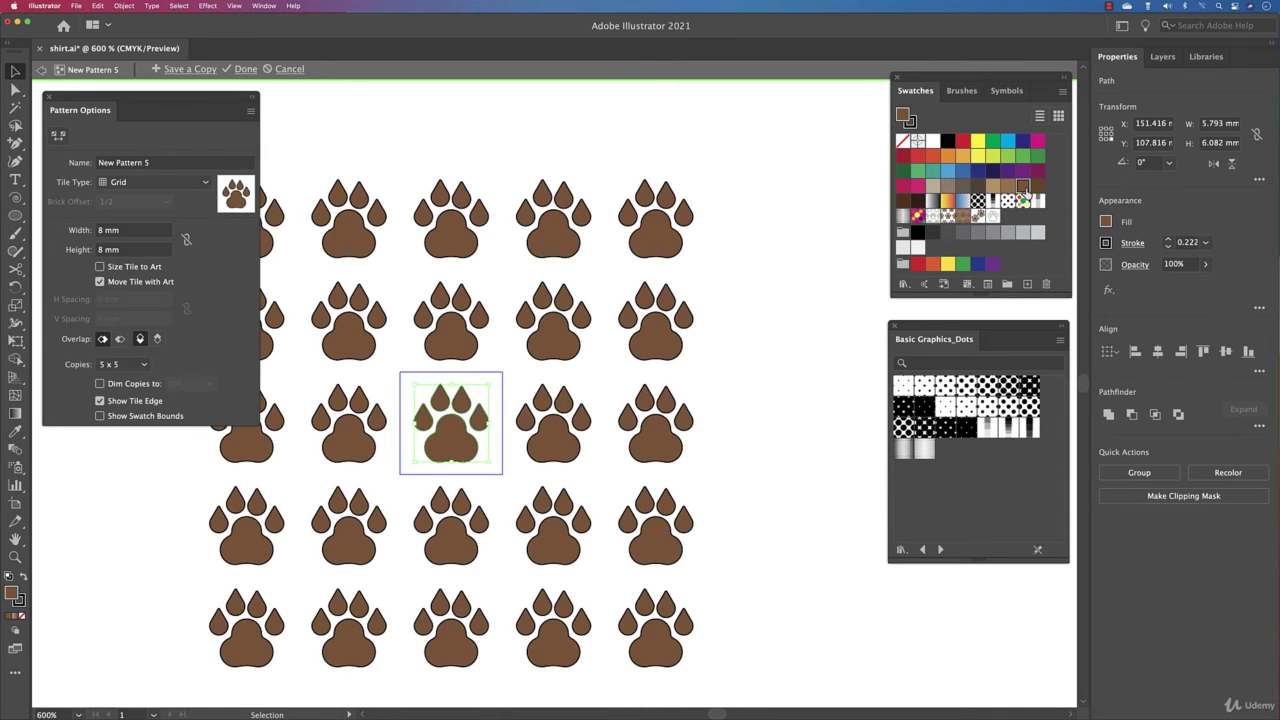
click(1008, 188)
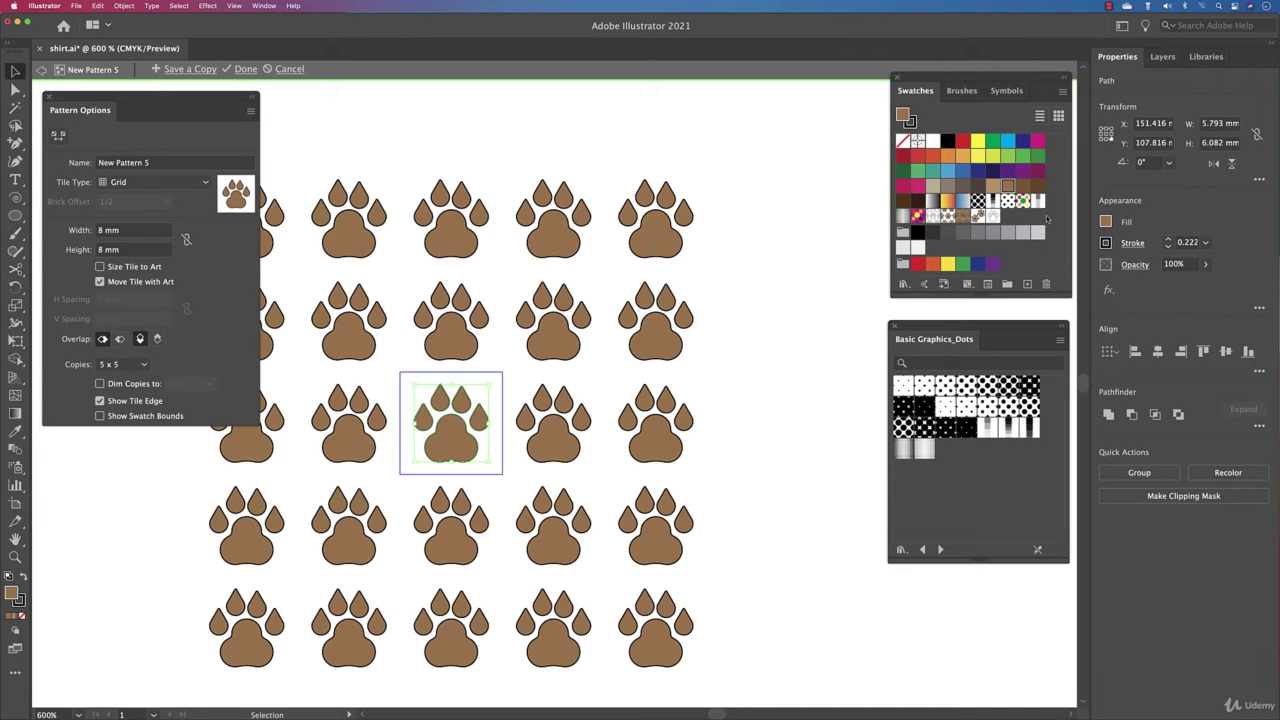
Fill the selected paw shapes with the white-to-black linear gradient swatch and open the gradient's options.
click(930, 204)
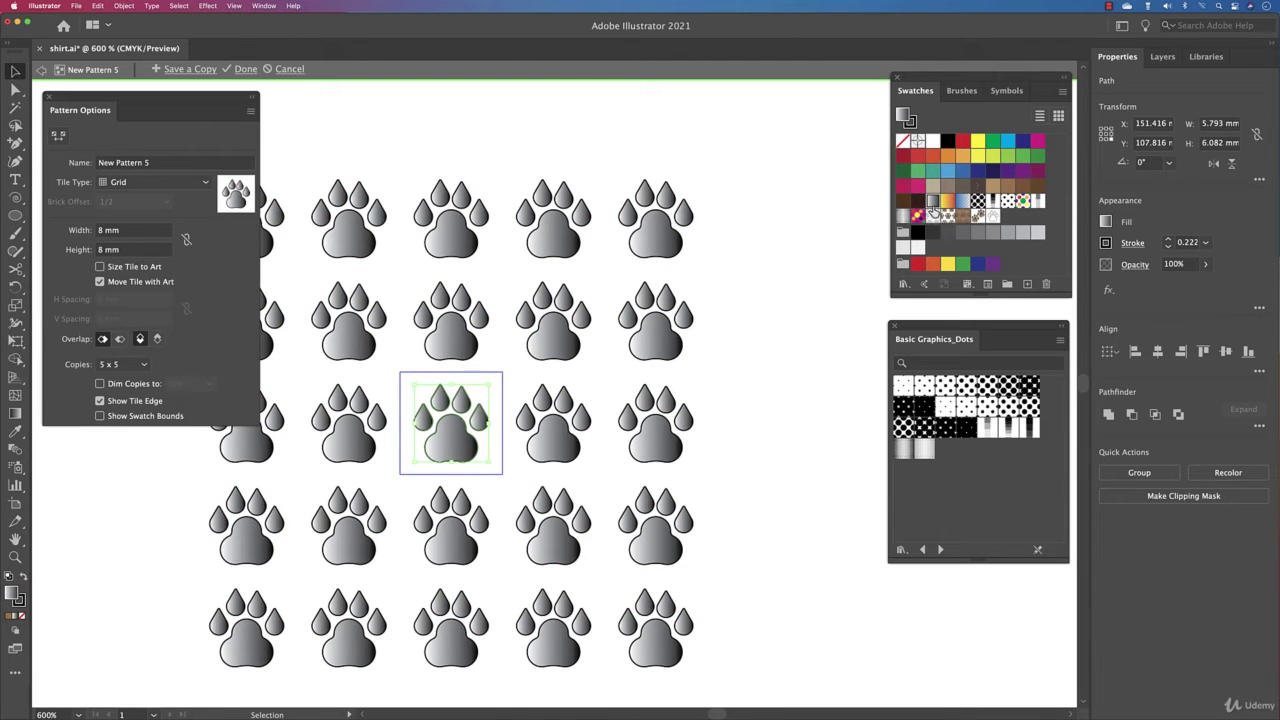
click(1105, 221)
click(1061, 391)
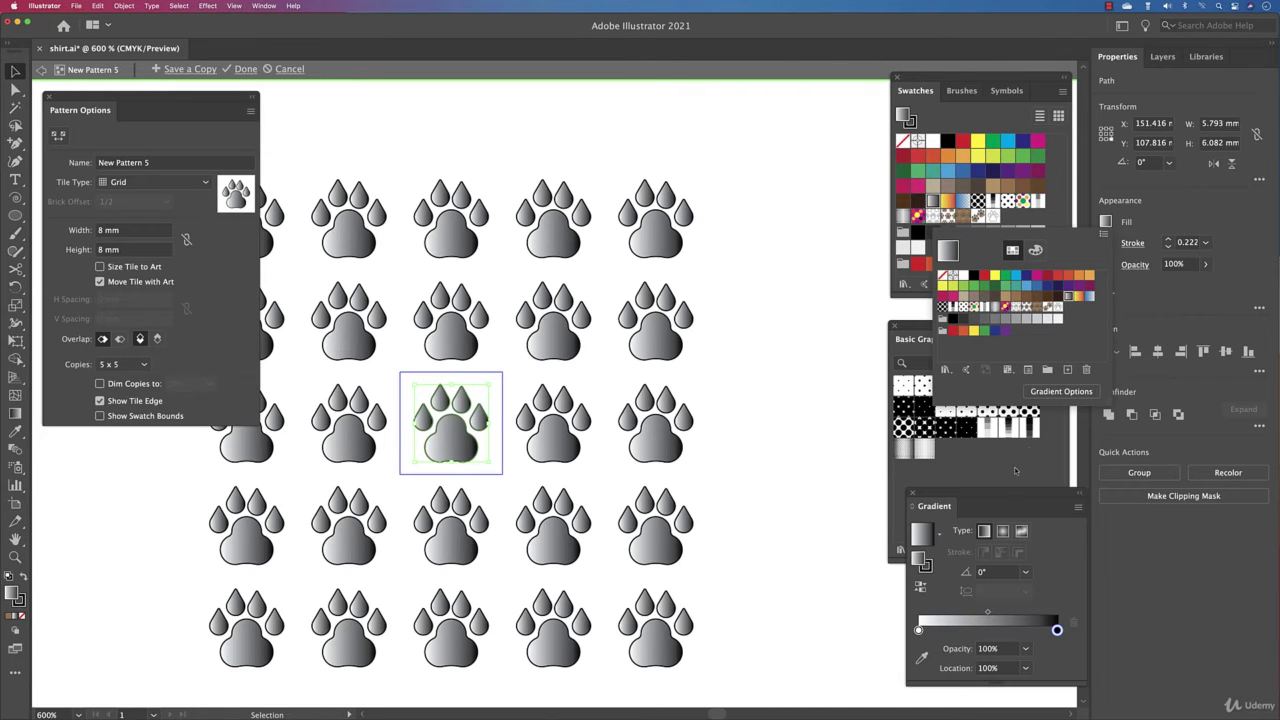
Recolor the gradient's black stop to dark brown C=40 M=70 Y=100 K=50 and its white stop to light beige.
click(1058, 630)
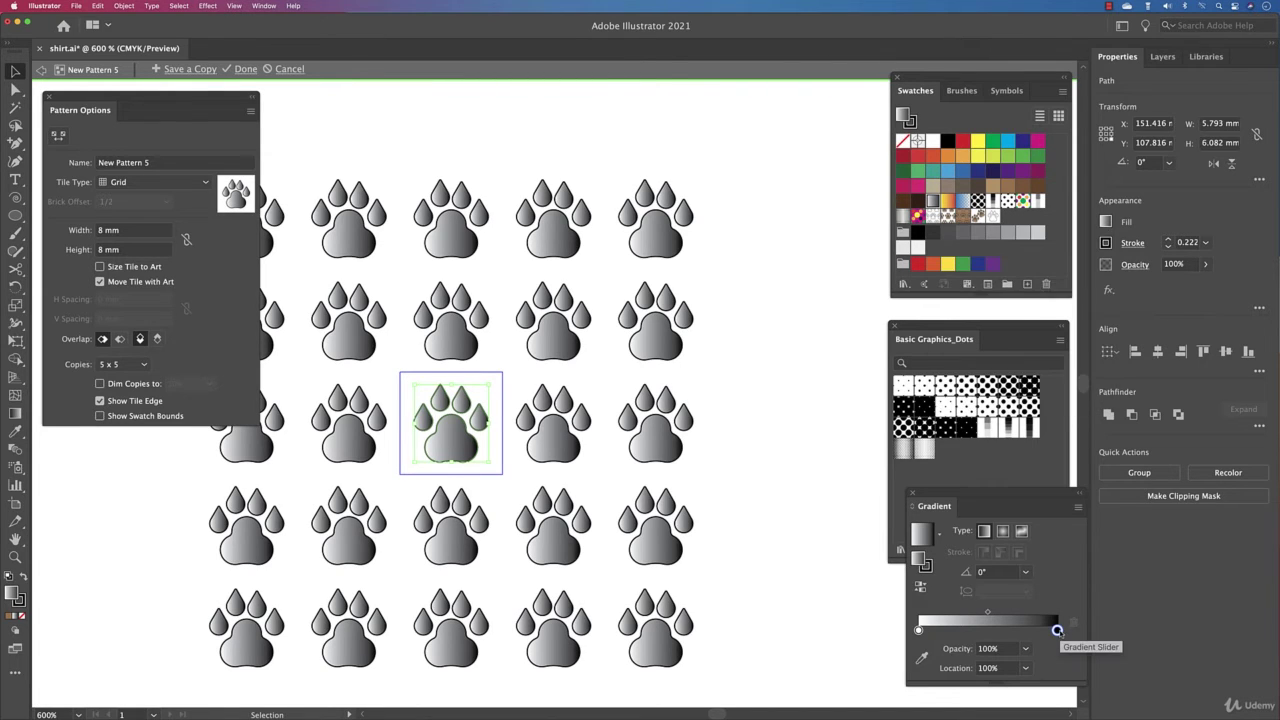
double_click(1057, 630)
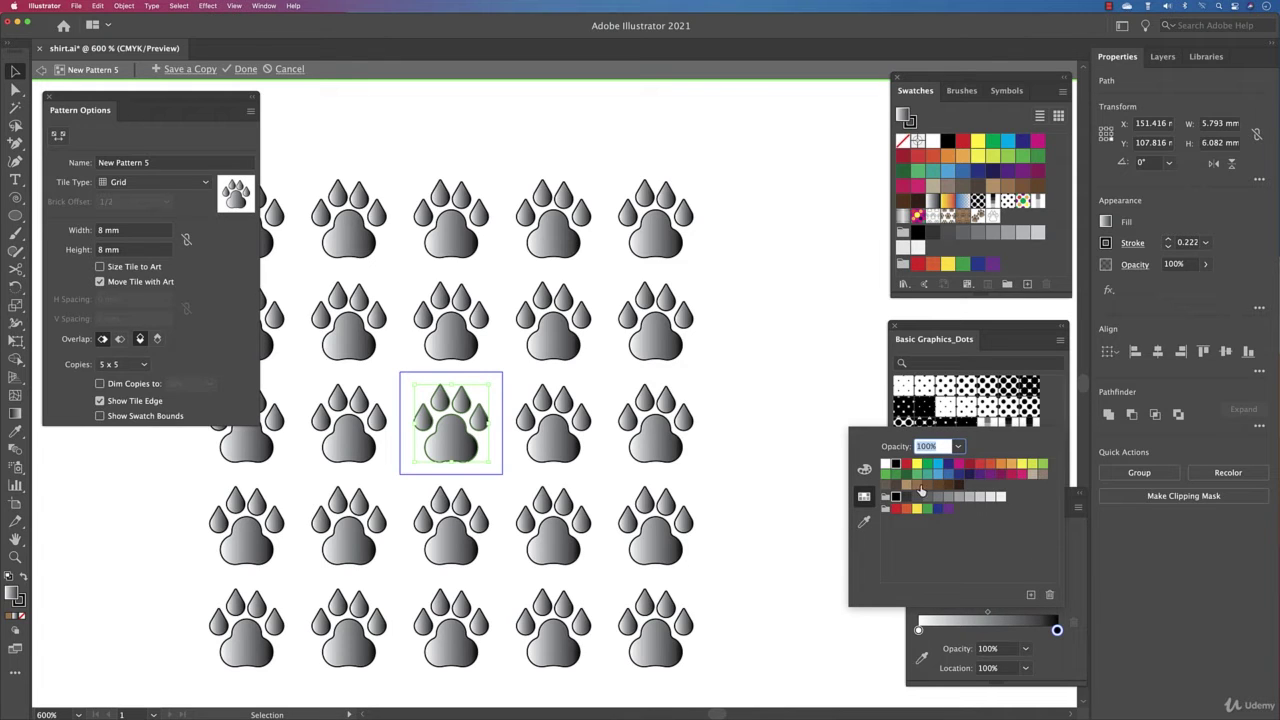
click(926, 488)
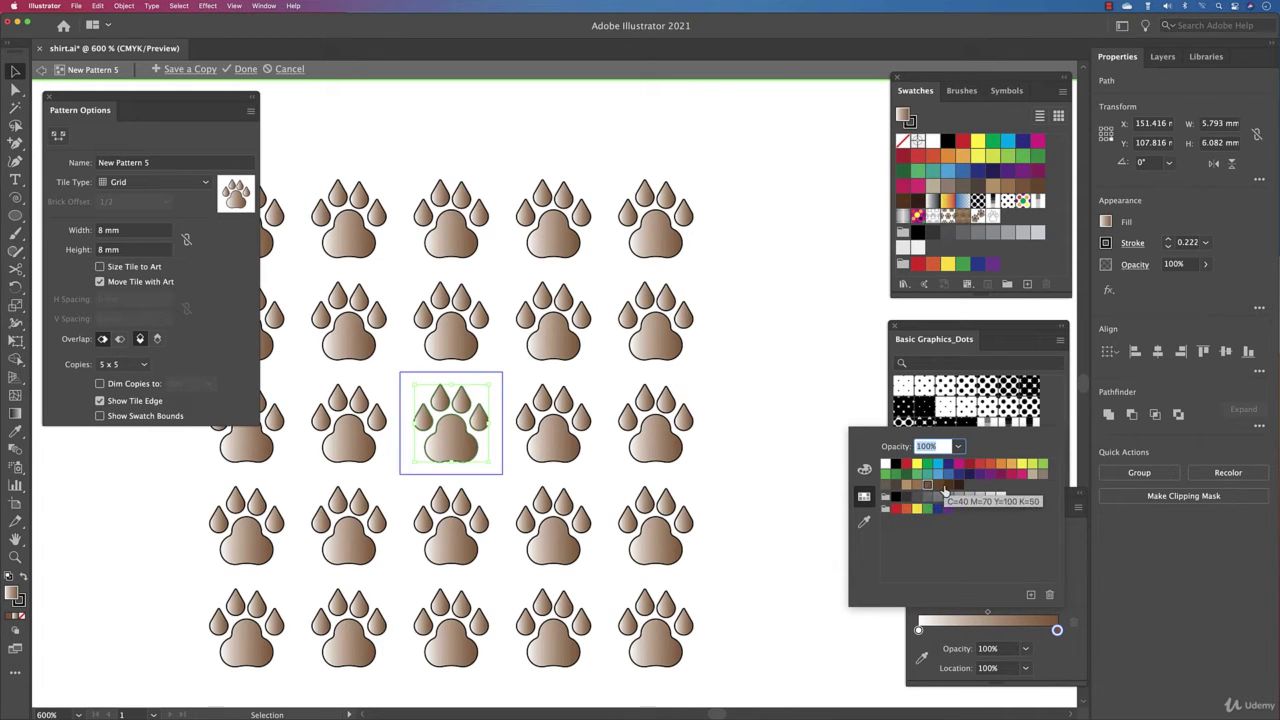
click(947, 487)
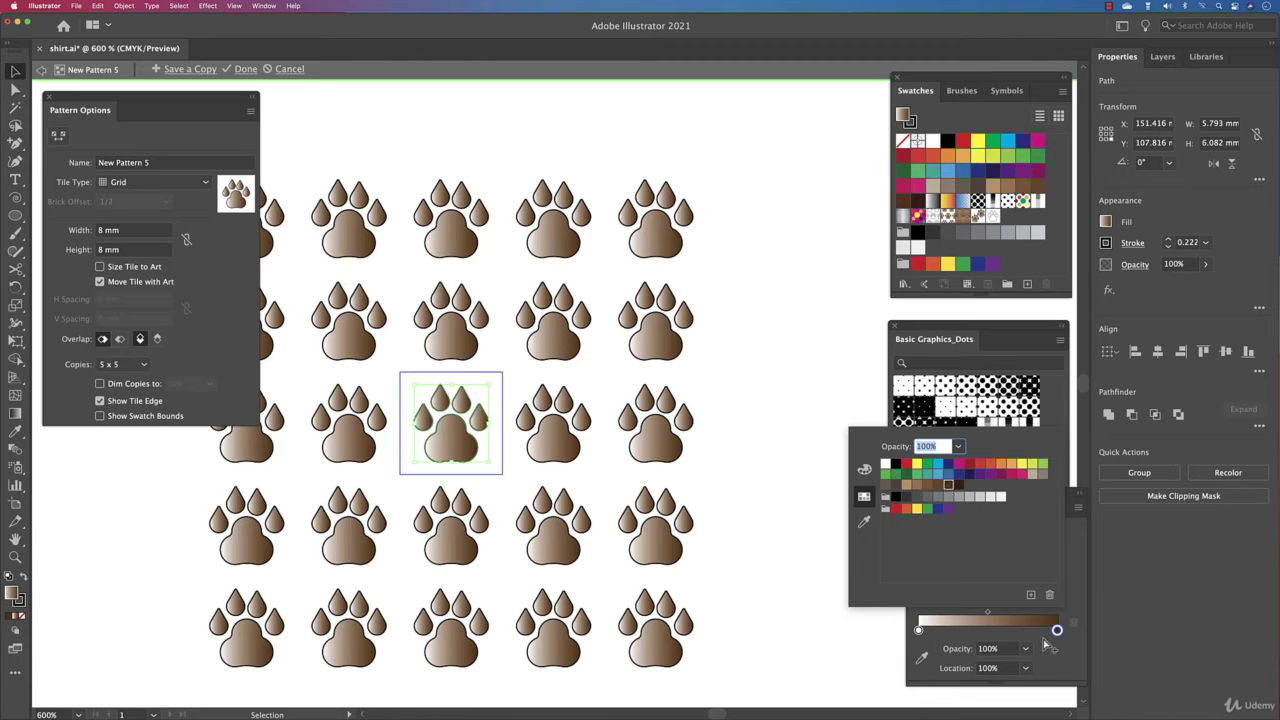
double_click(920, 630)
click(1031, 476)
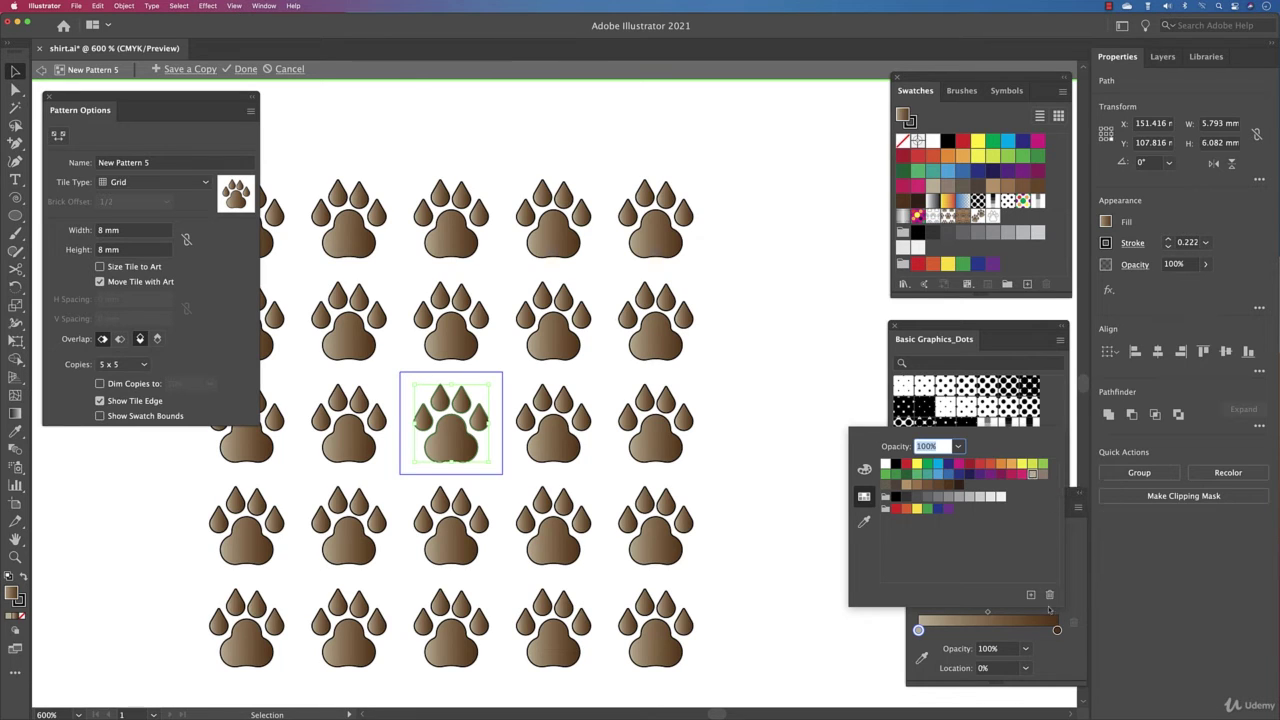
click(1058, 649)
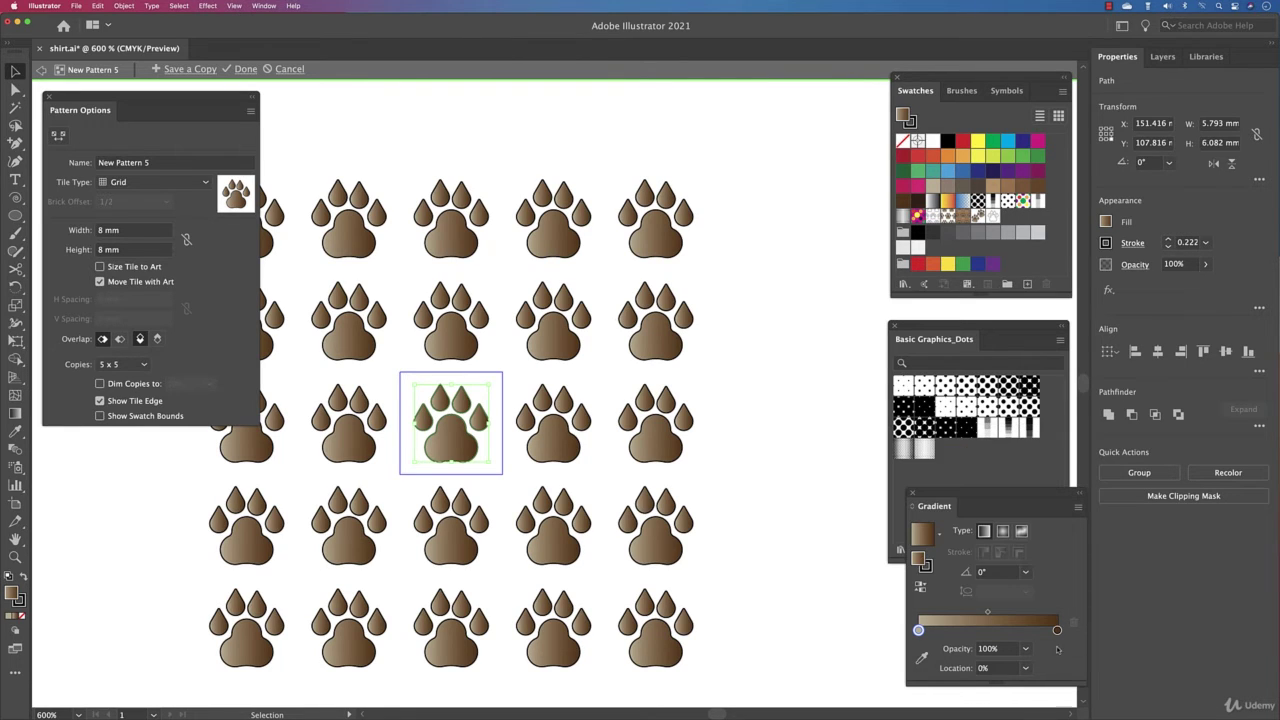
Set the paw gradient's angle to 90° after trying -90°, and shift its midpoint to about 41%.
click(1026, 572)
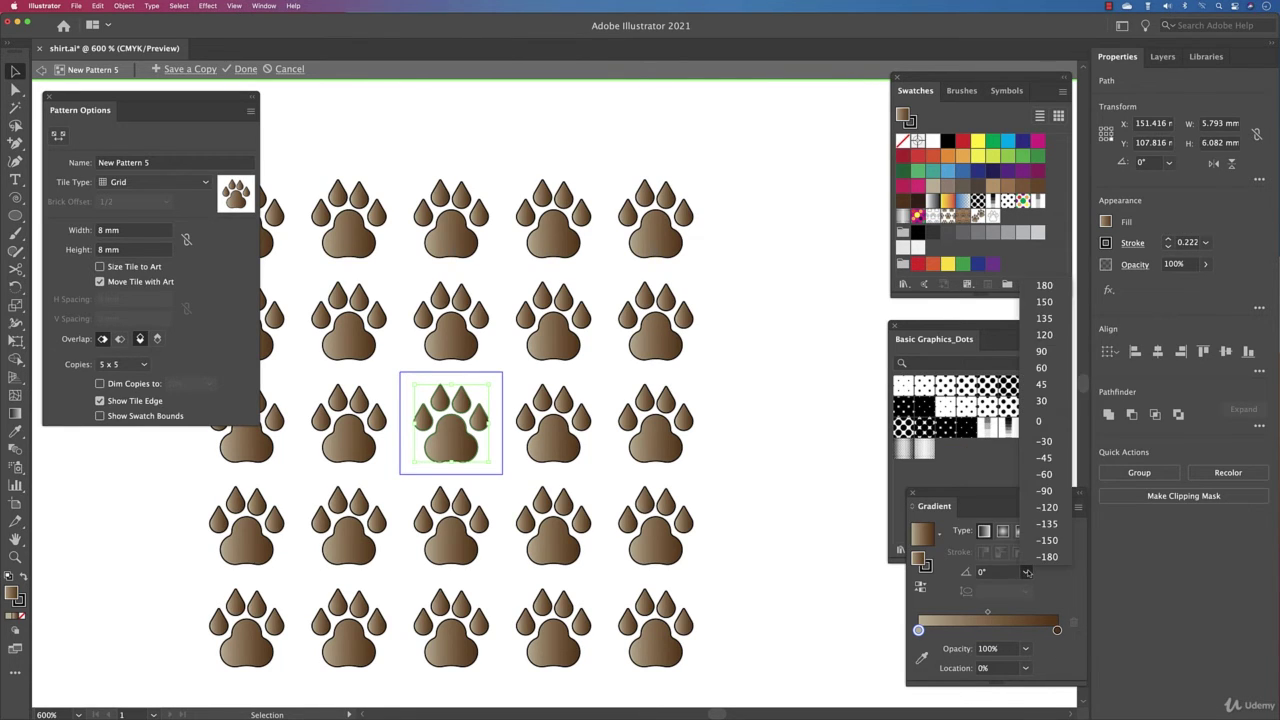
click(1045, 491)
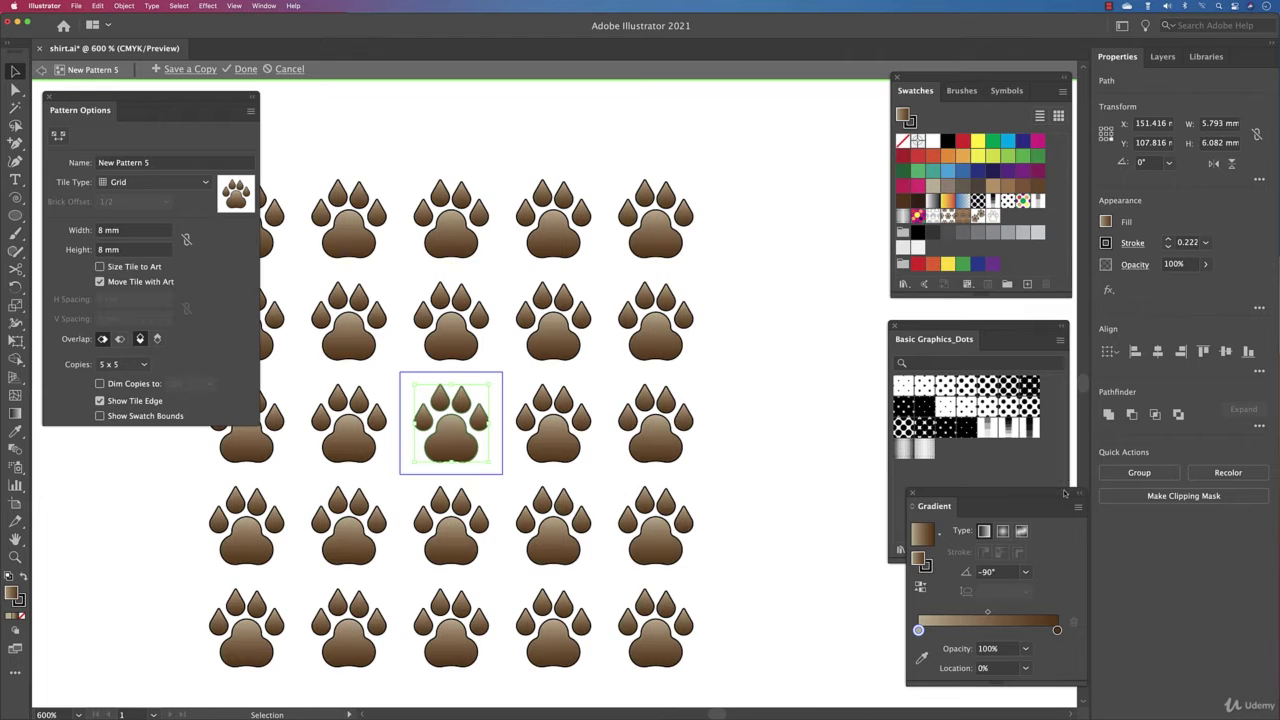
click(1026, 572)
click(1058, 356)
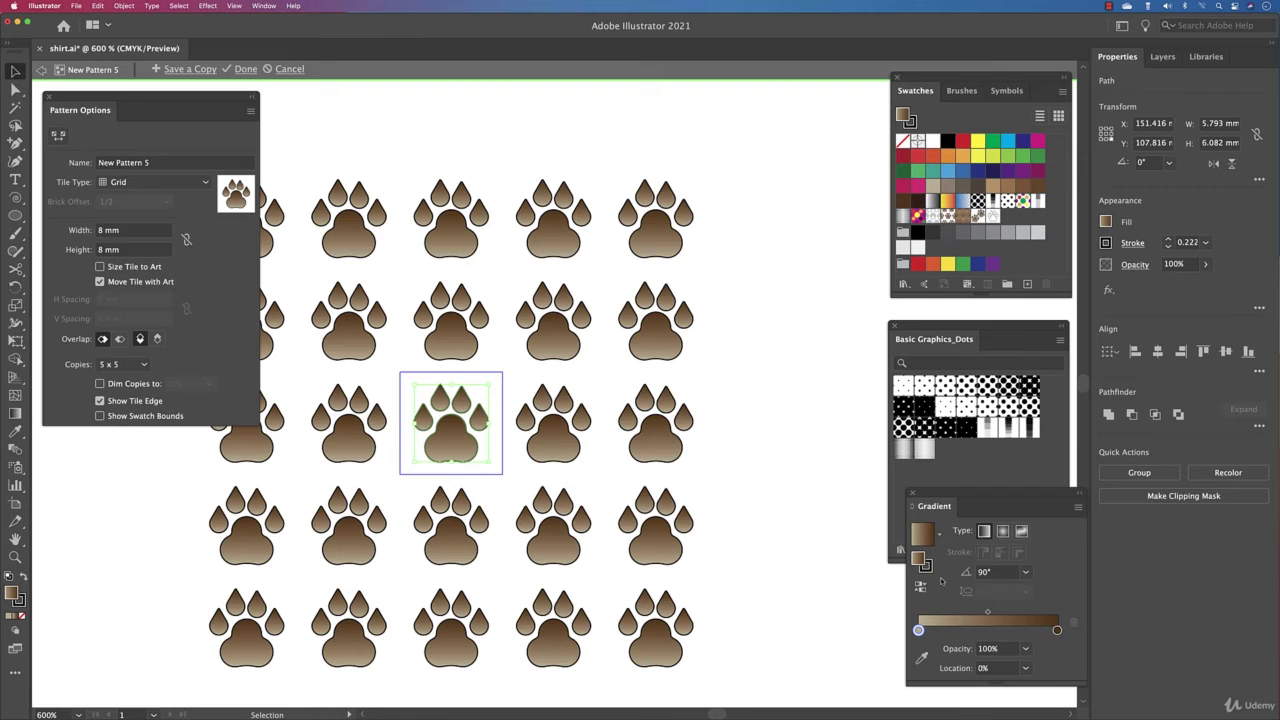
drag(991, 619, 976, 619)
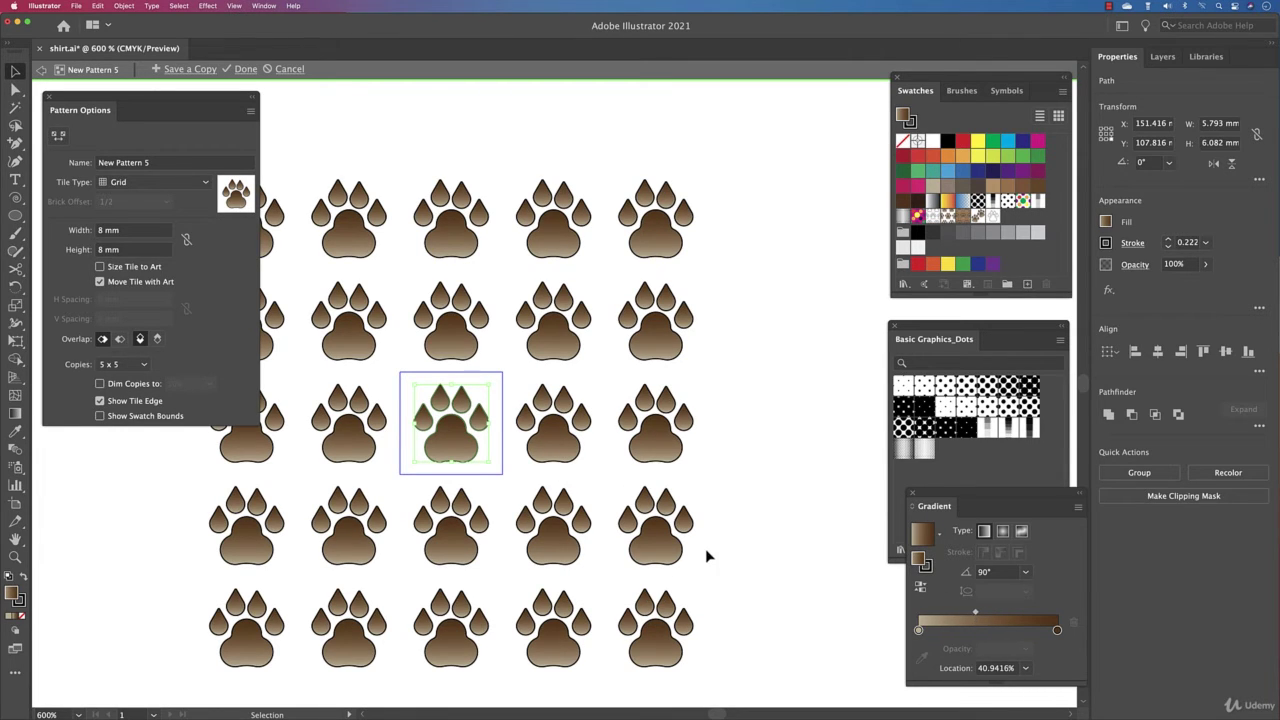
Save the gradient paw pattern as a copy named New Pattern 6 and leave pattern editing without altering the original.
click(190, 69)
click(781, 400)
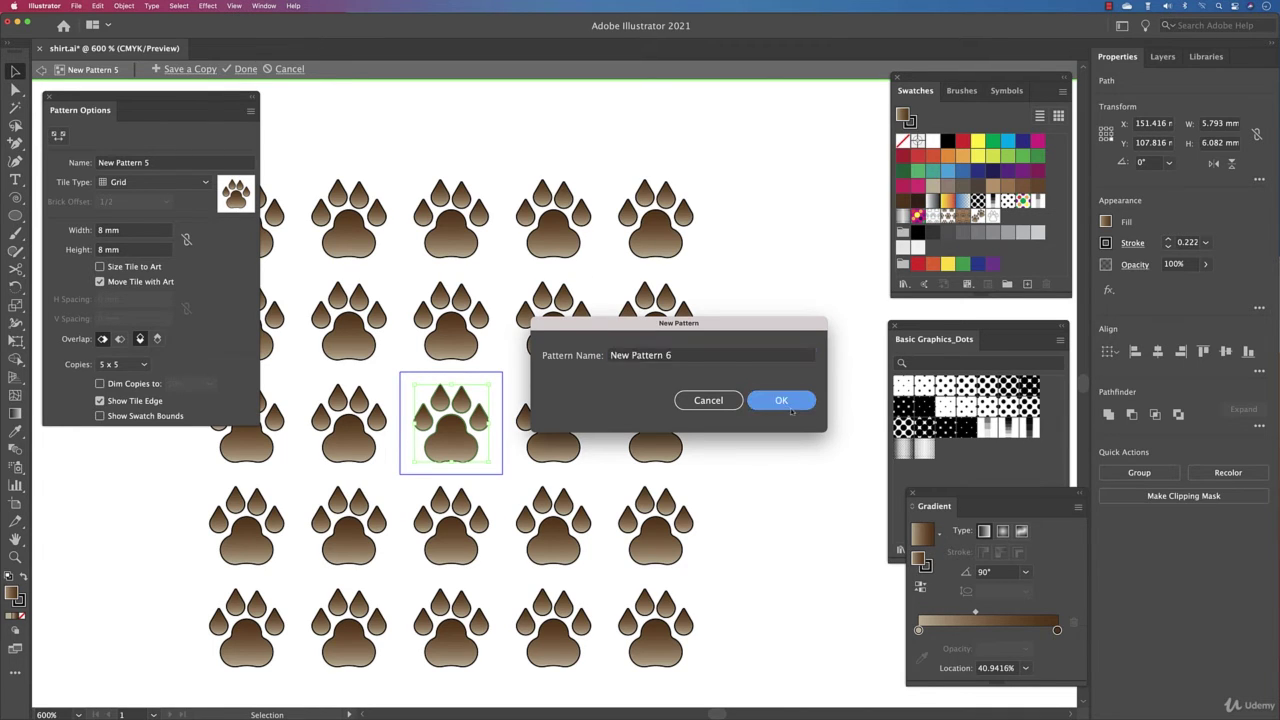
click(773, 404)
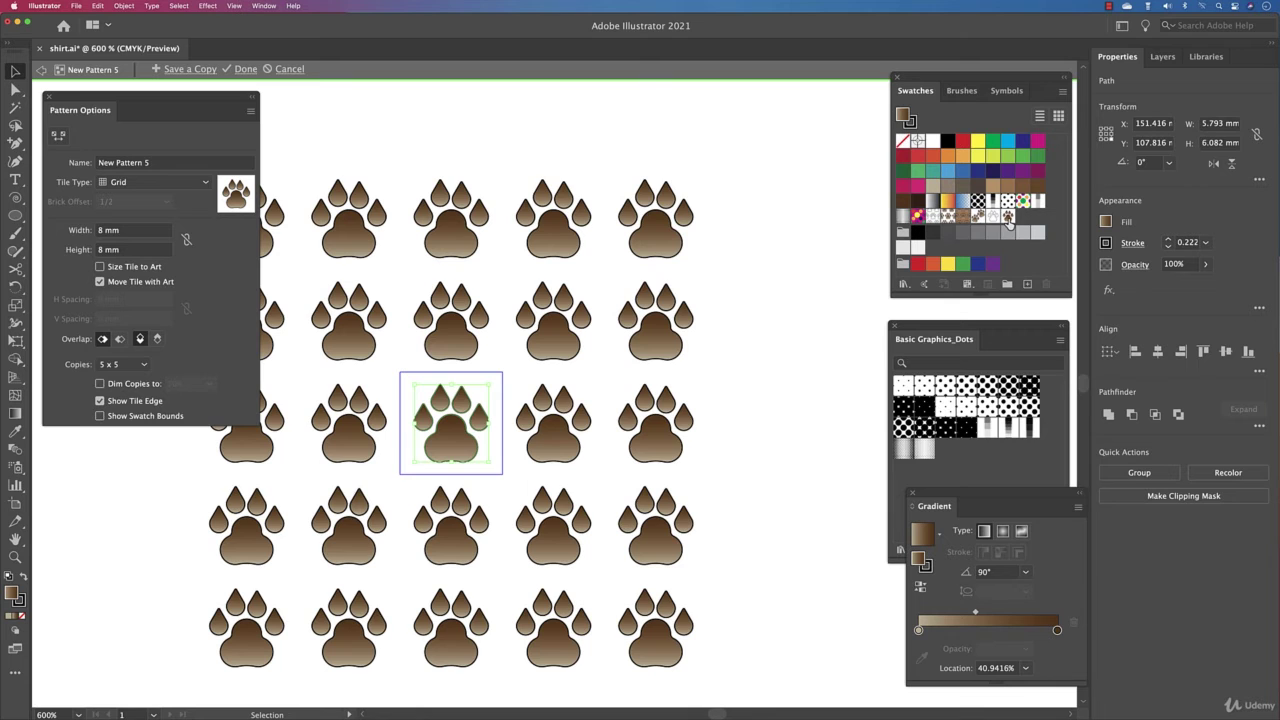
click(287, 70)
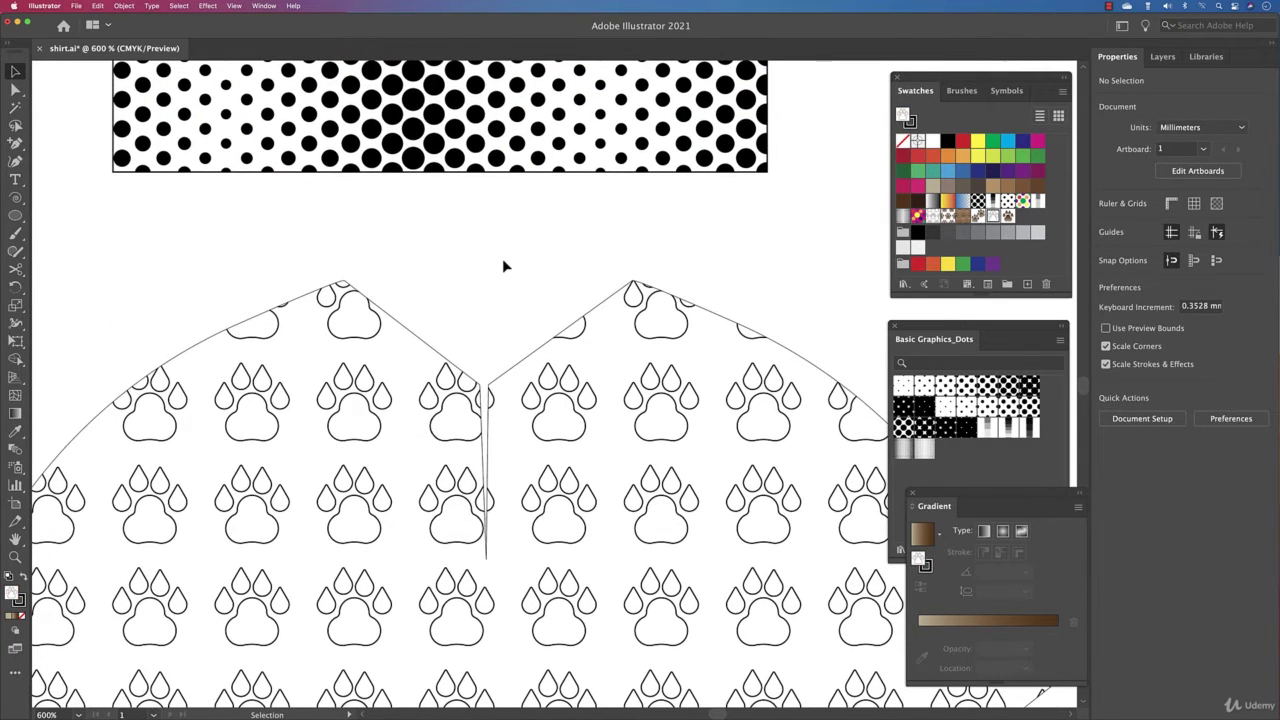
Fill the paw-patterned shirt in the middle of the lower row with the New Pattern 6 swatch.
key(ctrl+0)
click(586, 469)
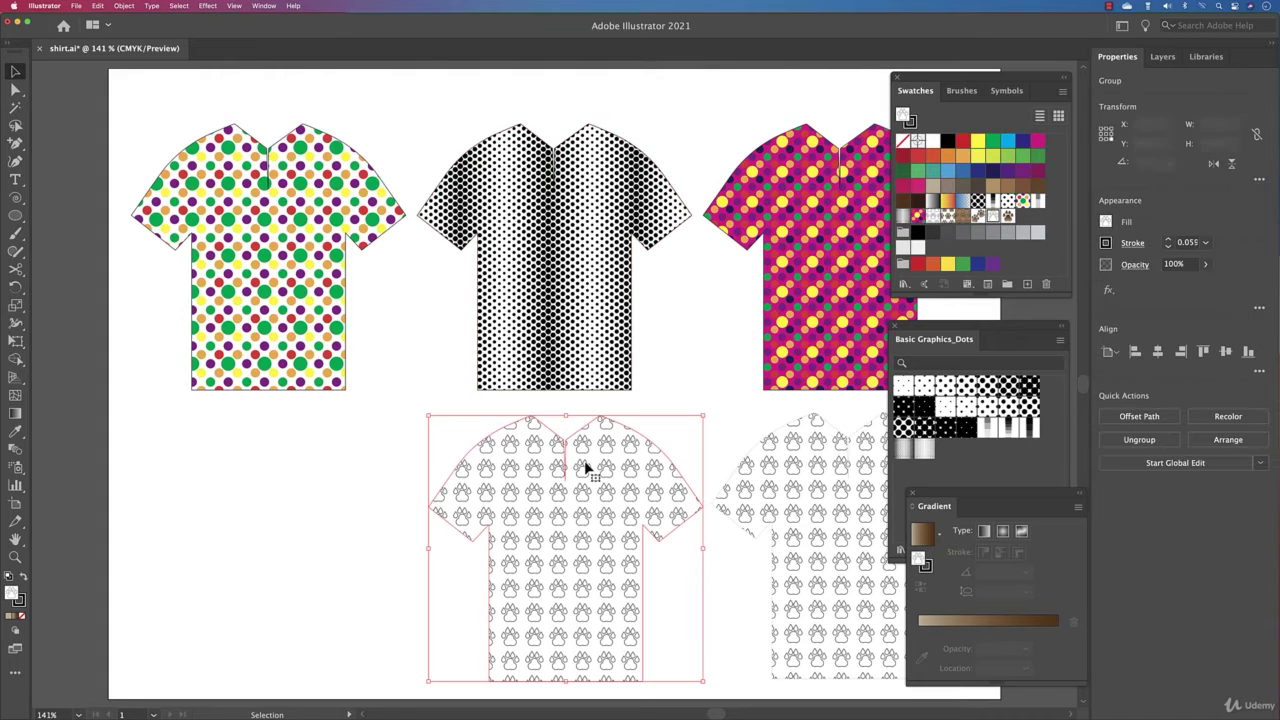
click(1008, 217)
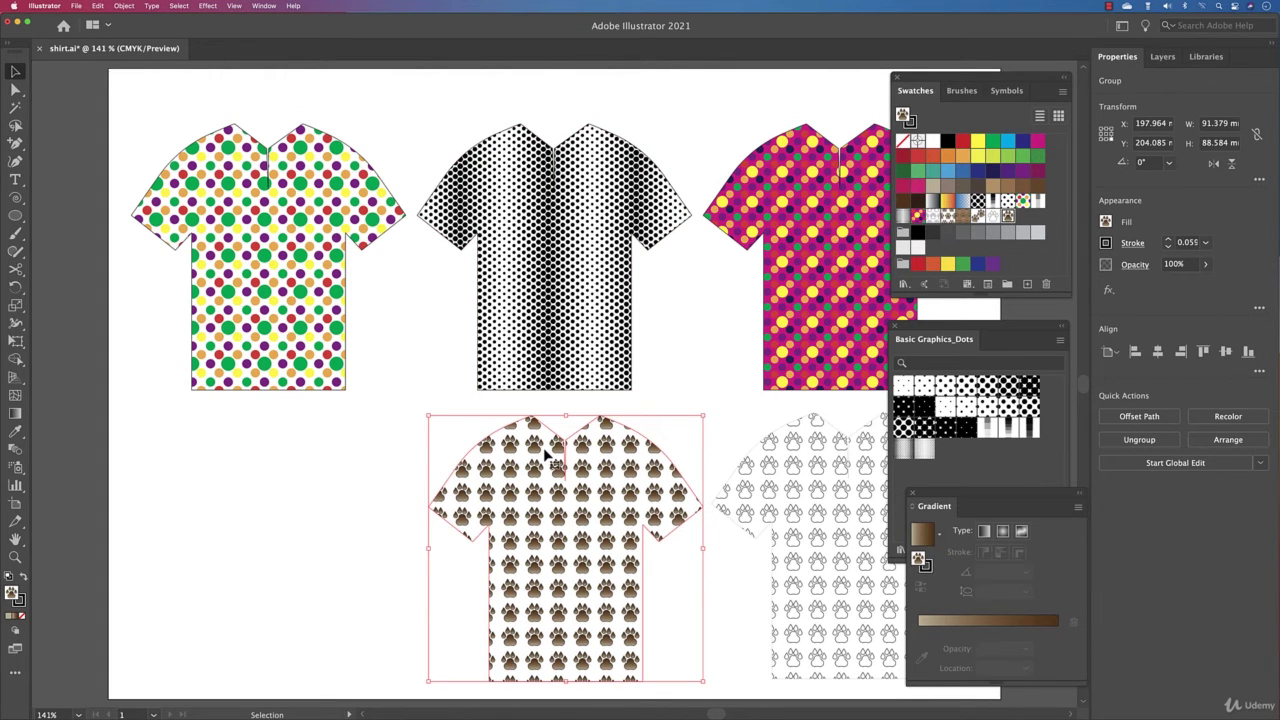
Open New Pattern 6 for editing and place a copy of the whole paw print up and to the right of the original.
double_click(1008, 218)
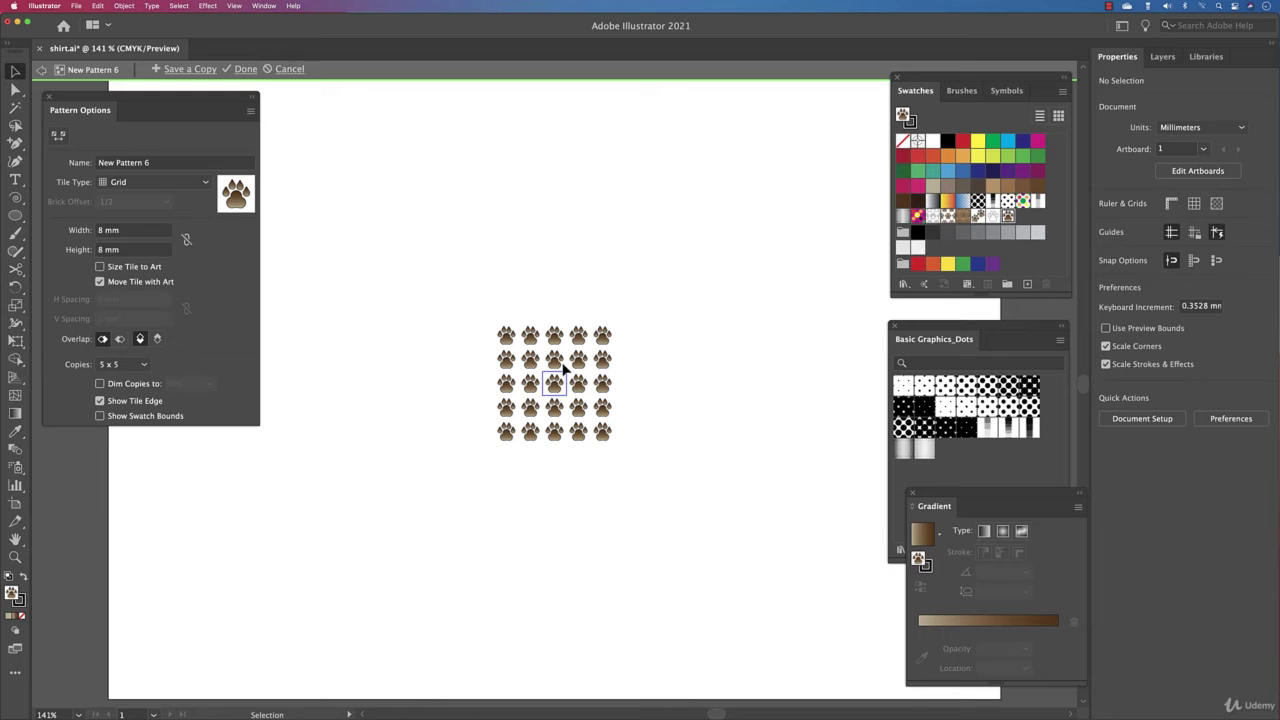
scroll(565, 370, up, 5)
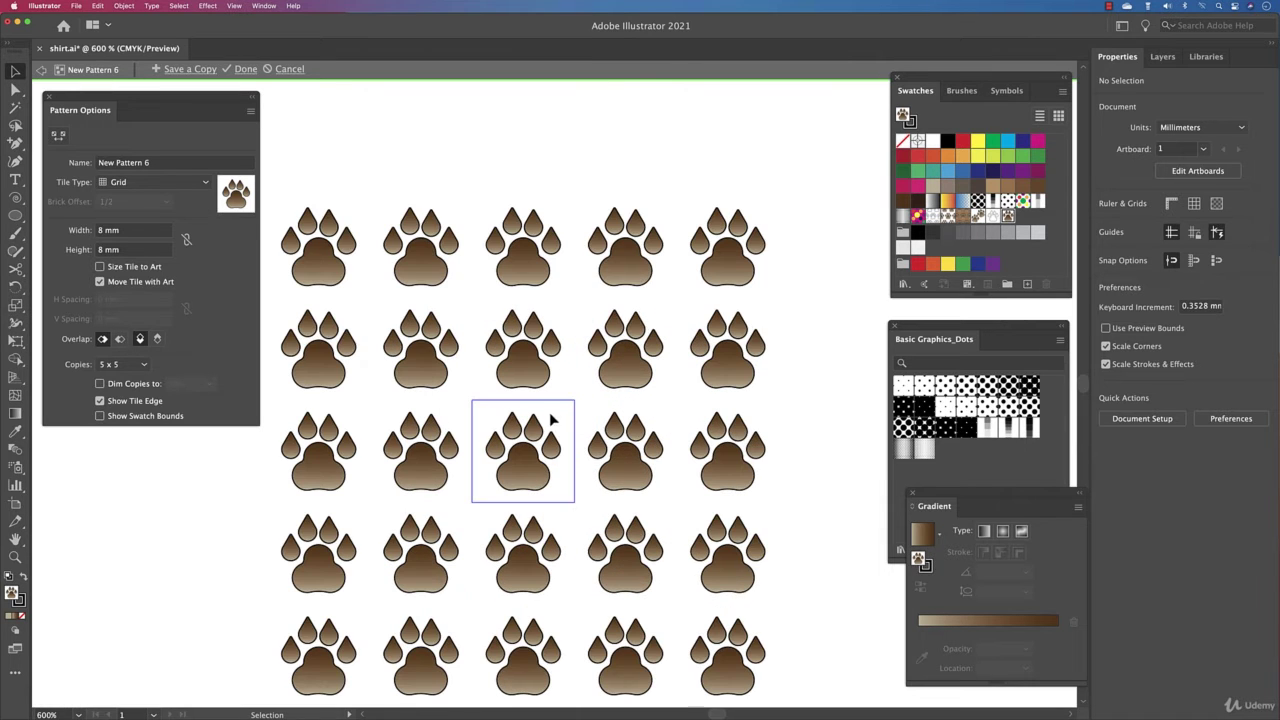
click(538, 428)
shift+click(503, 438)
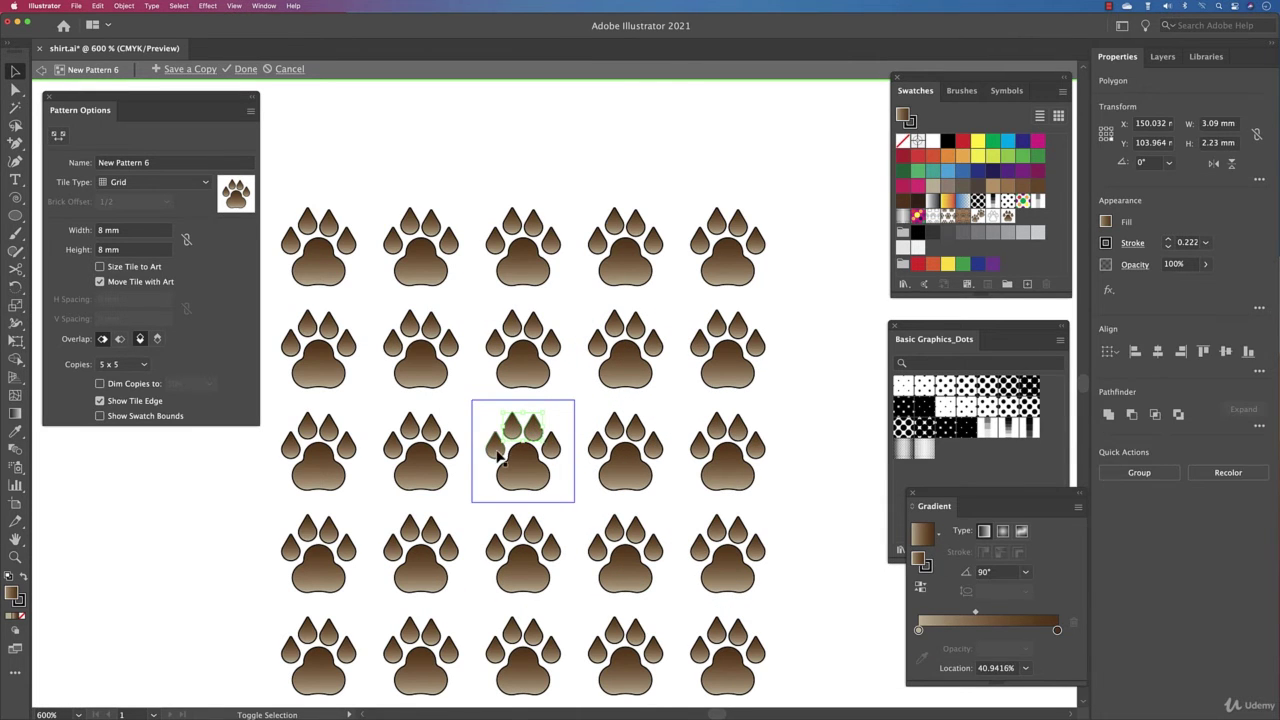
shift+click(527, 460)
shift+click(552, 448)
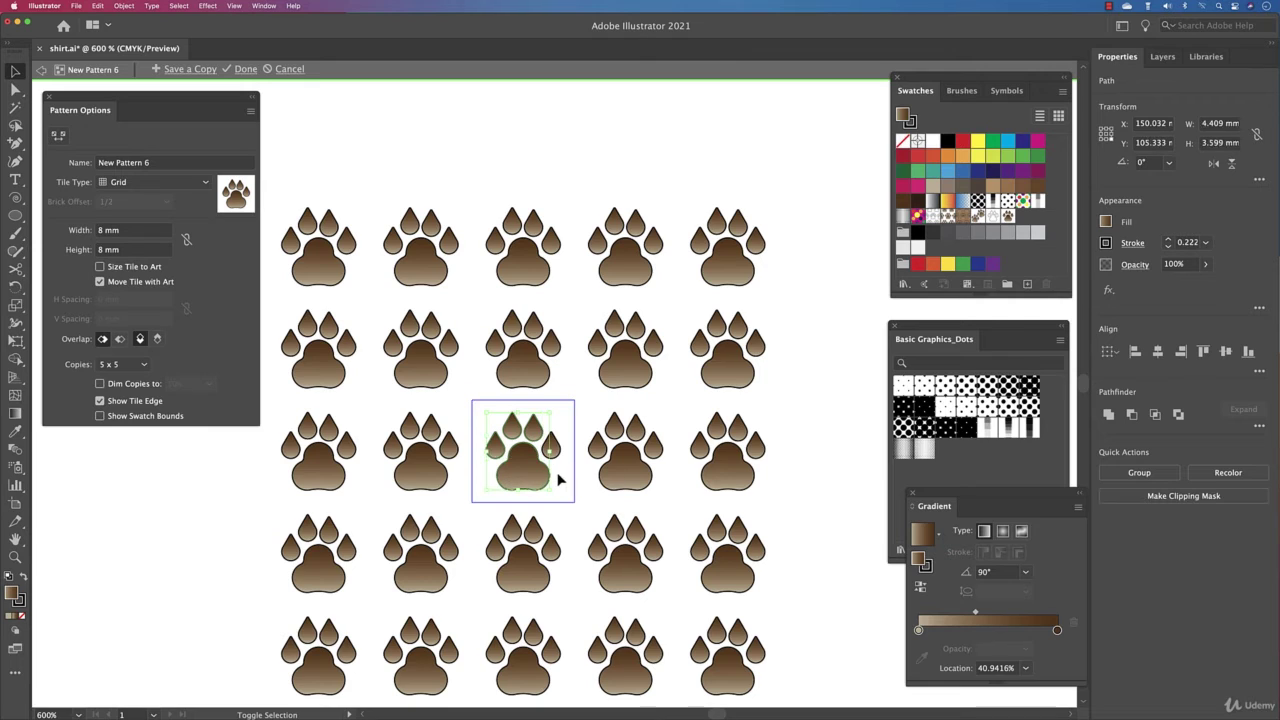
key(a)
key(super+a)
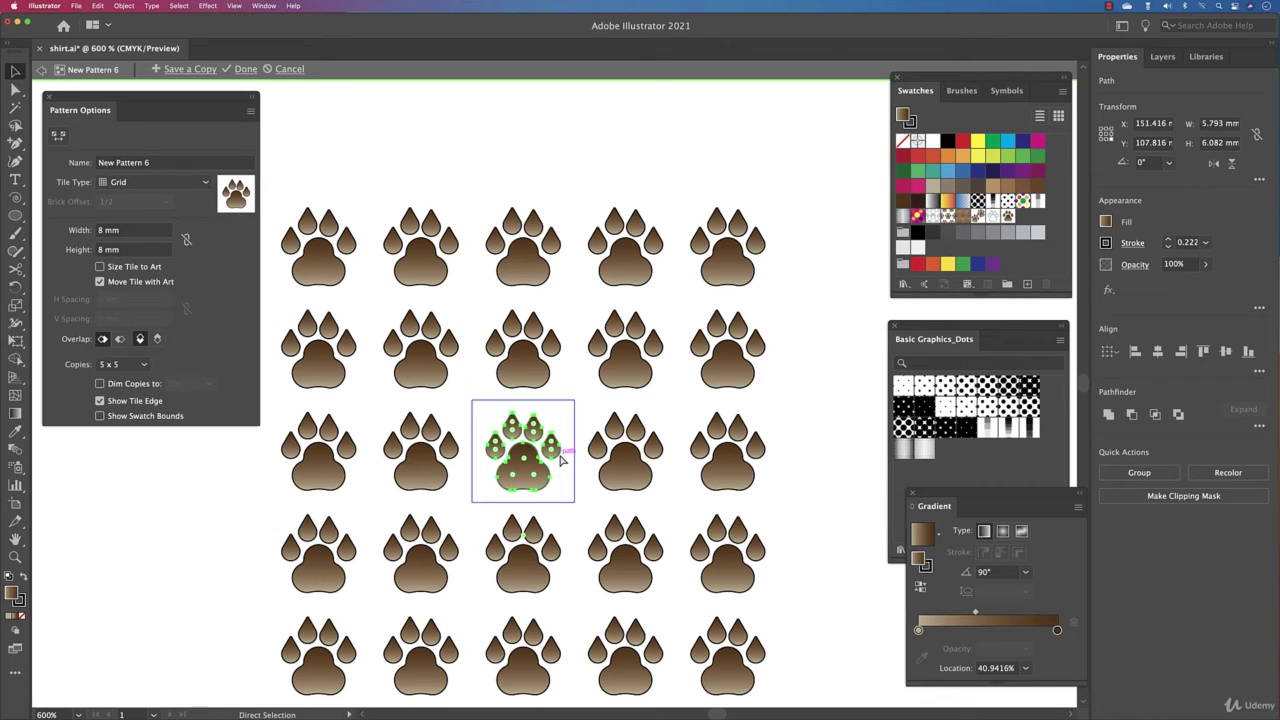
drag(563, 458, 583, 391)
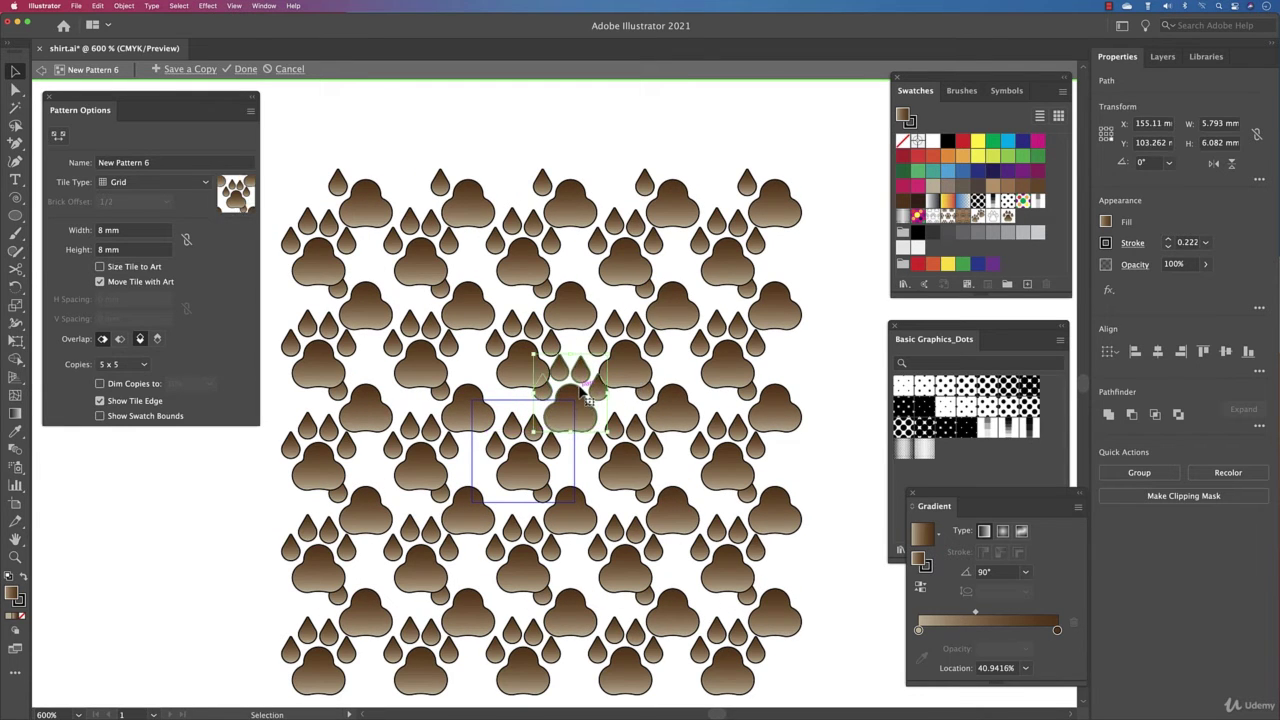
Enlarge the pattern tile to 11 mm wide and 12 mm high.
click(155, 251)
key(Up)
key(Up)
key(Up)
key(Up)
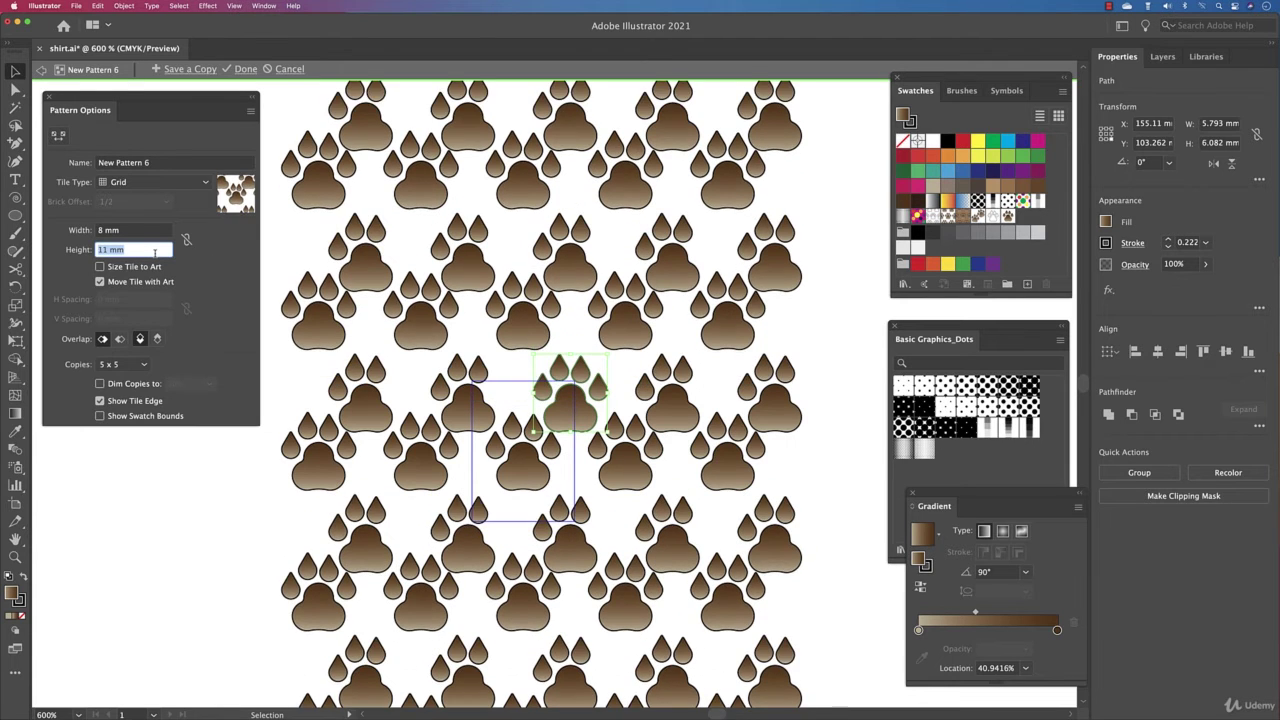
click(138, 231)
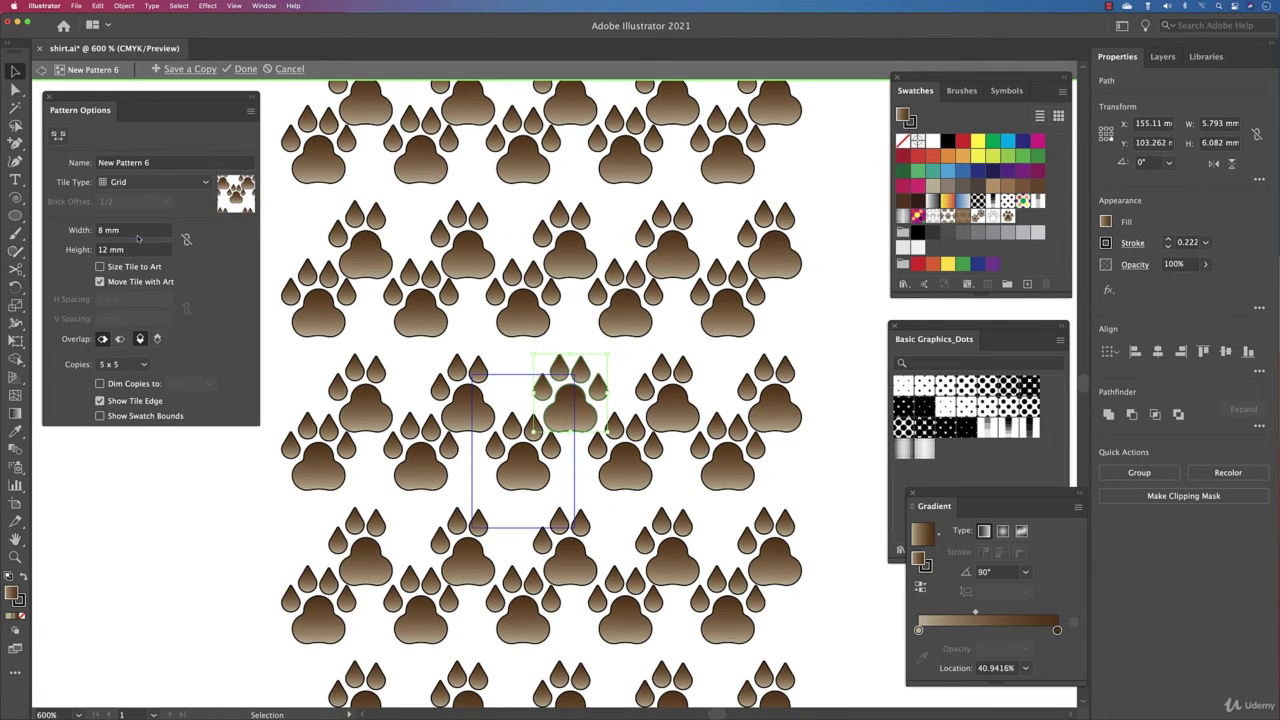
key(Up)
key(Up)
key(Up)
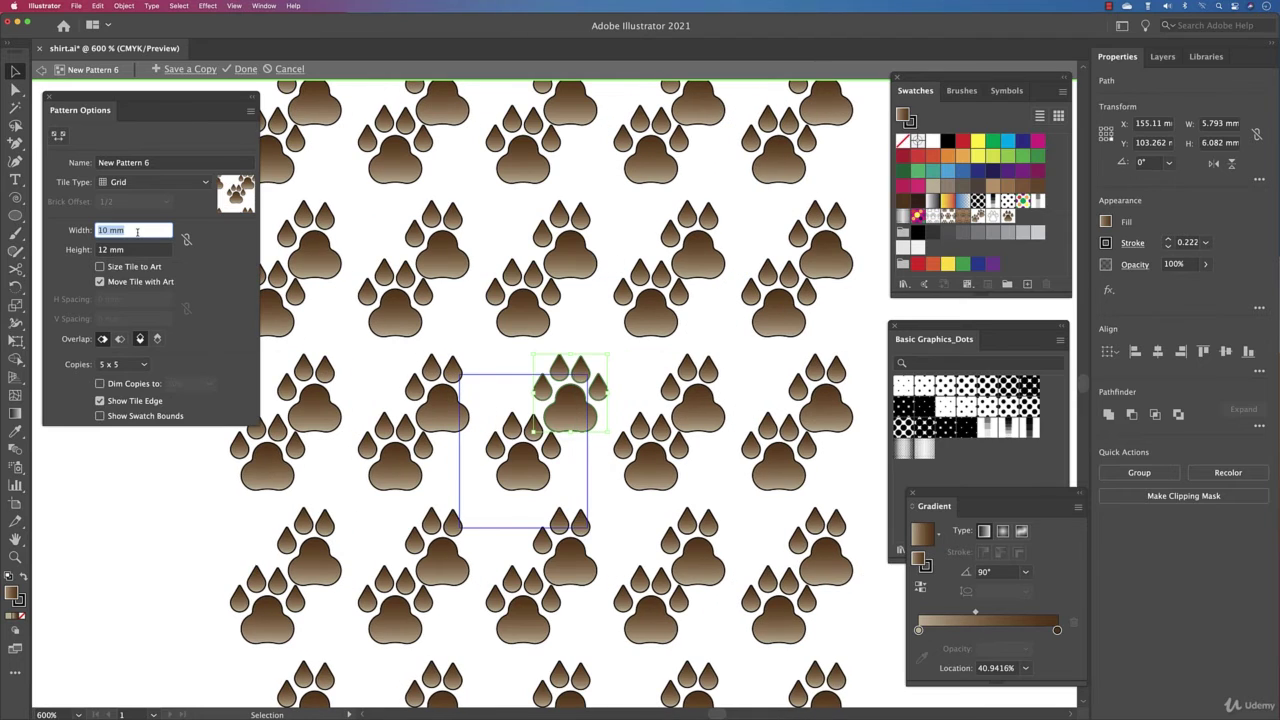
Group each paw print's shapes separately and move the original paw toward the tile's lower-left corner.
drag(477, 440, 565, 484)
shift+click(571, 427)
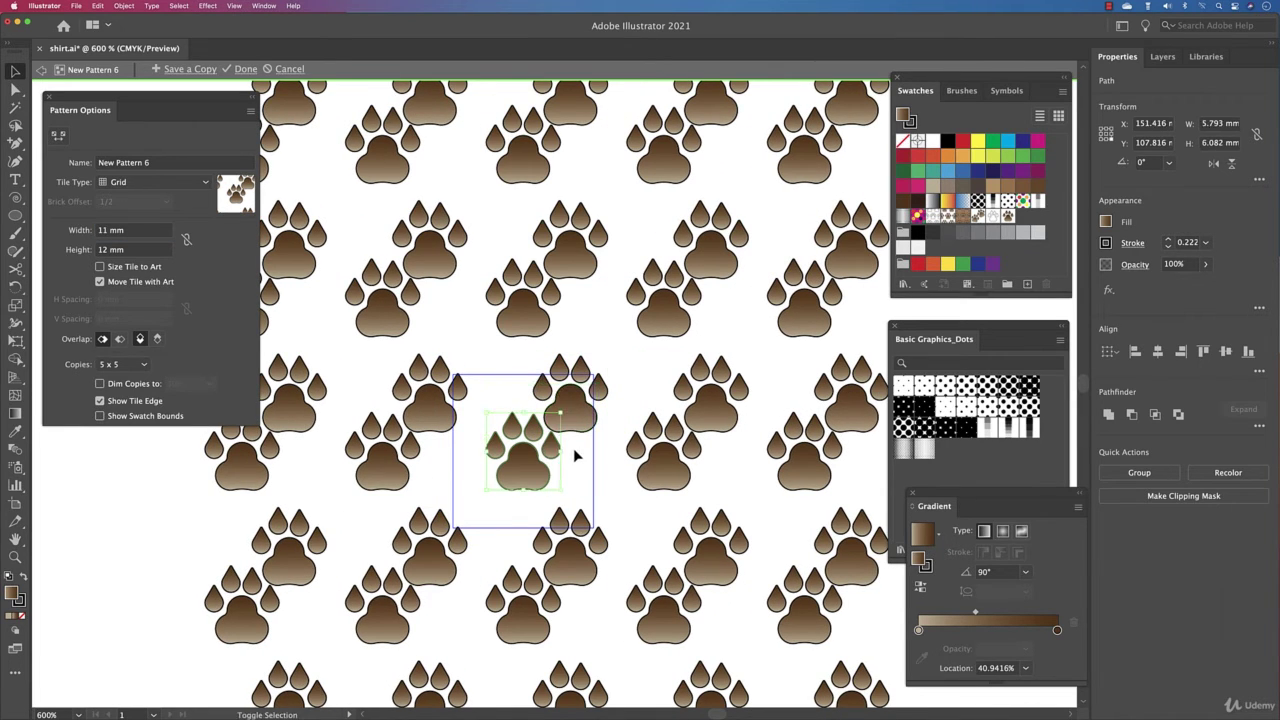
key(super+g)
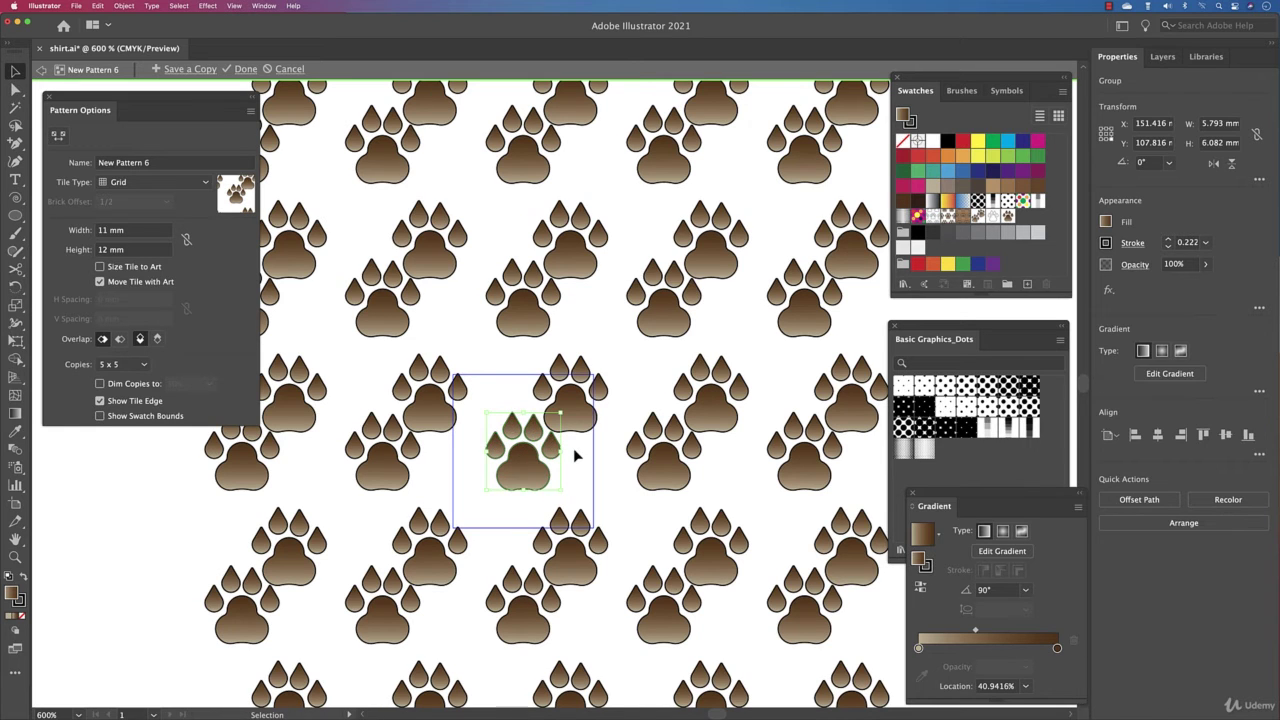
drag(540, 465, 514, 495)
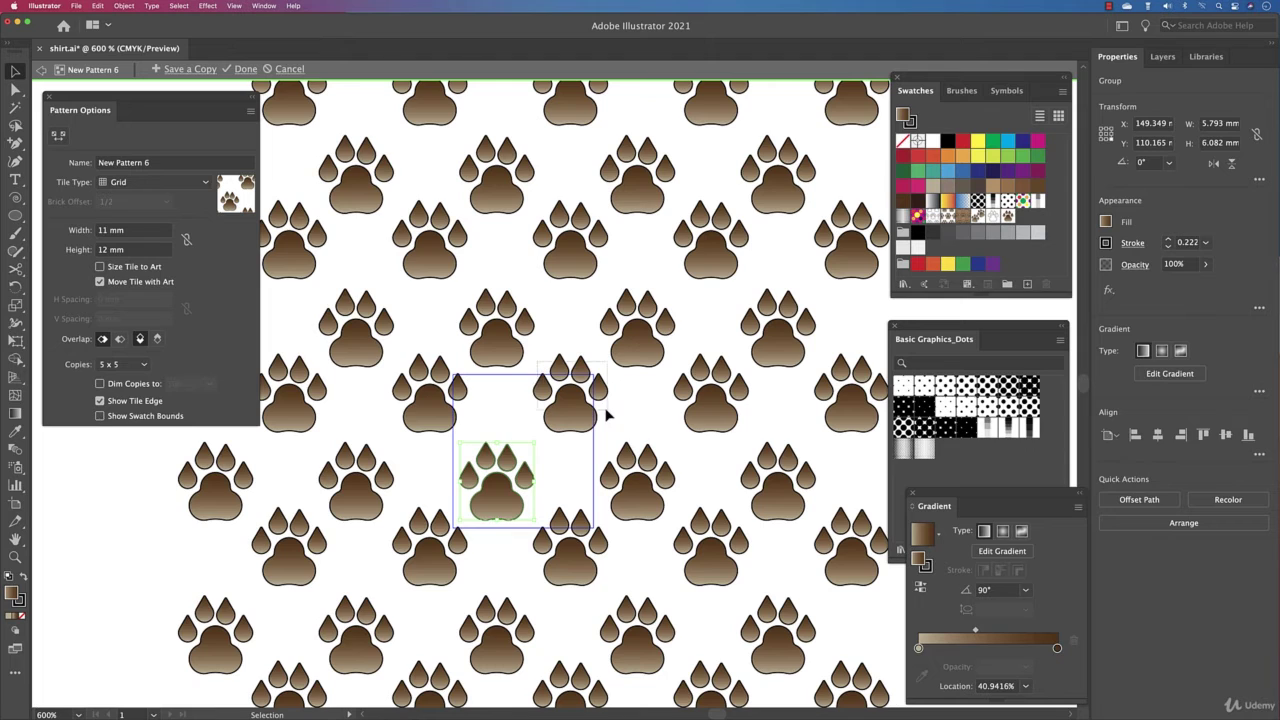
click(604, 414)
key(super+g)
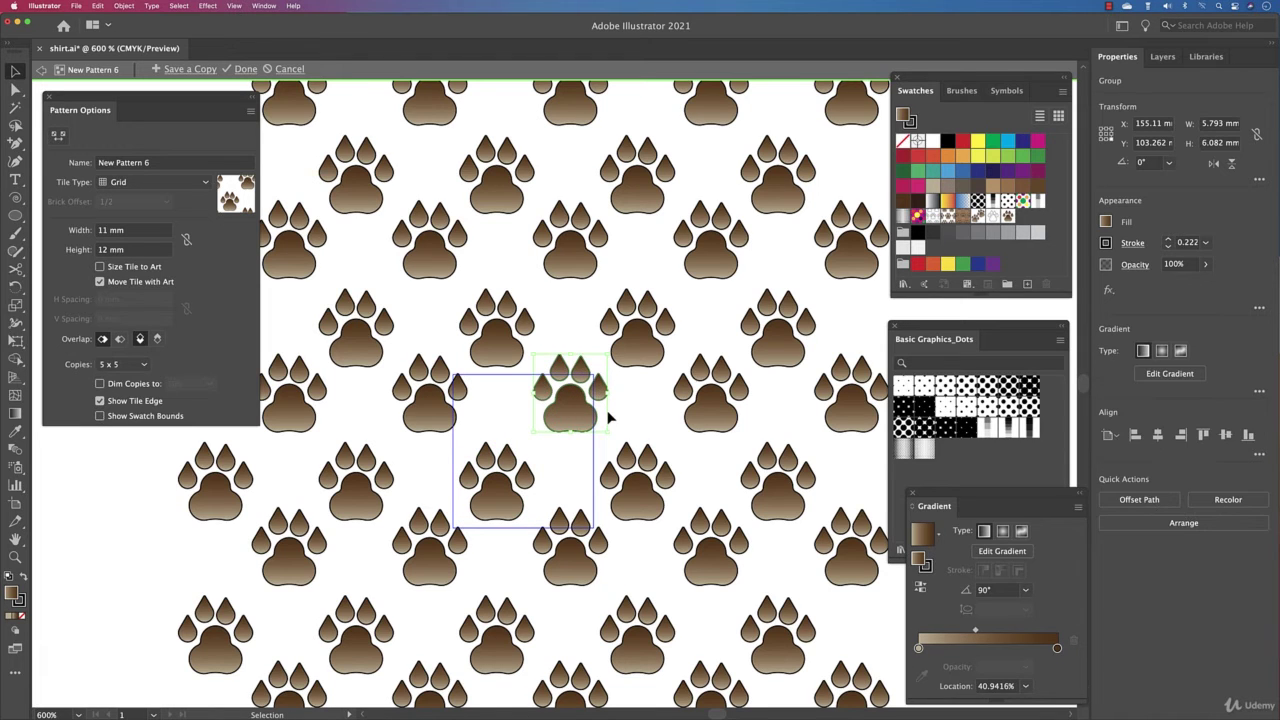
Move the upper paw inside the tile, rotated about 17°, and rotate the lower paw to about 347°.
drag(596, 402, 603, 434)
click(494, 491)
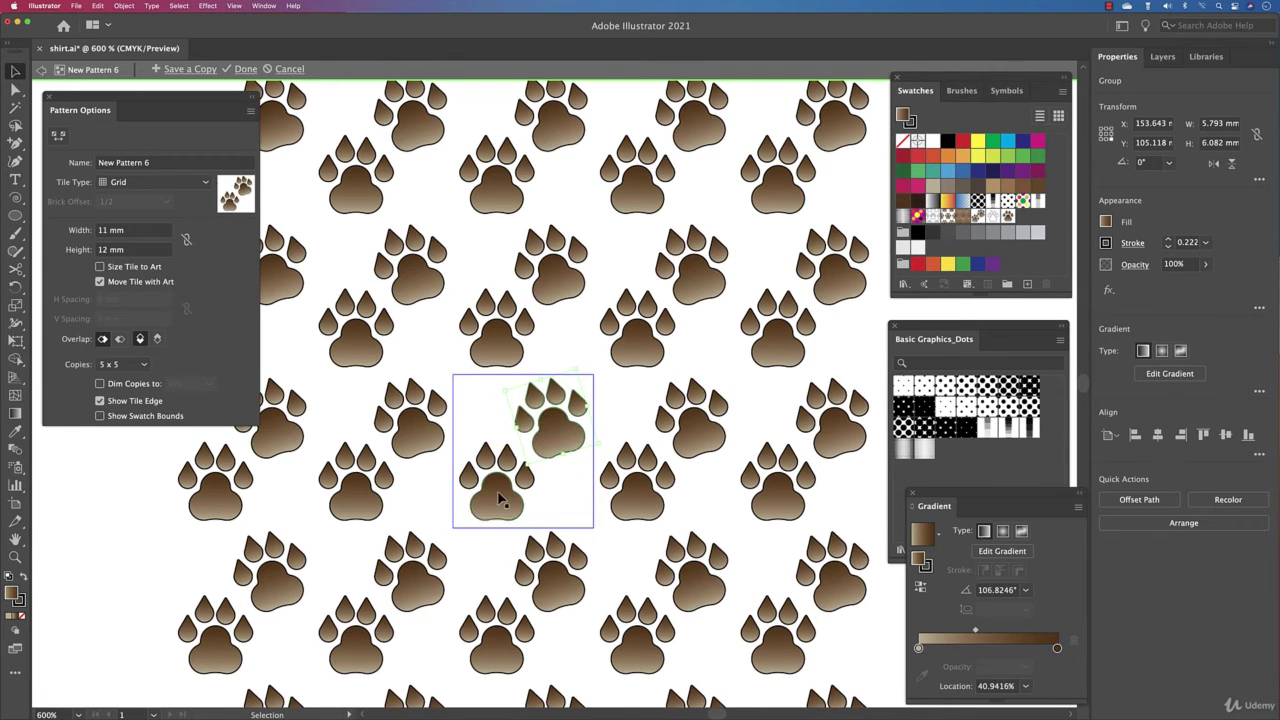
drag(455, 521, 507, 508)
drag(575, 427, 578, 427)
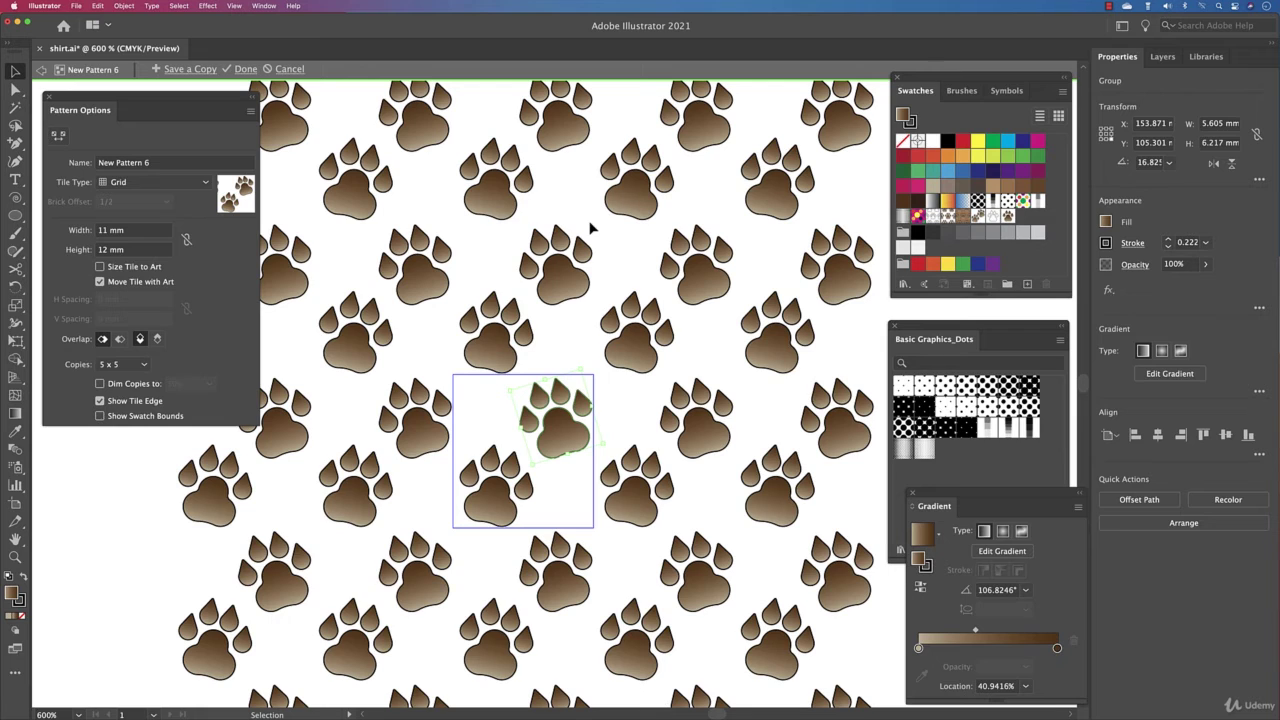
drag(505, 468, 507, 463)
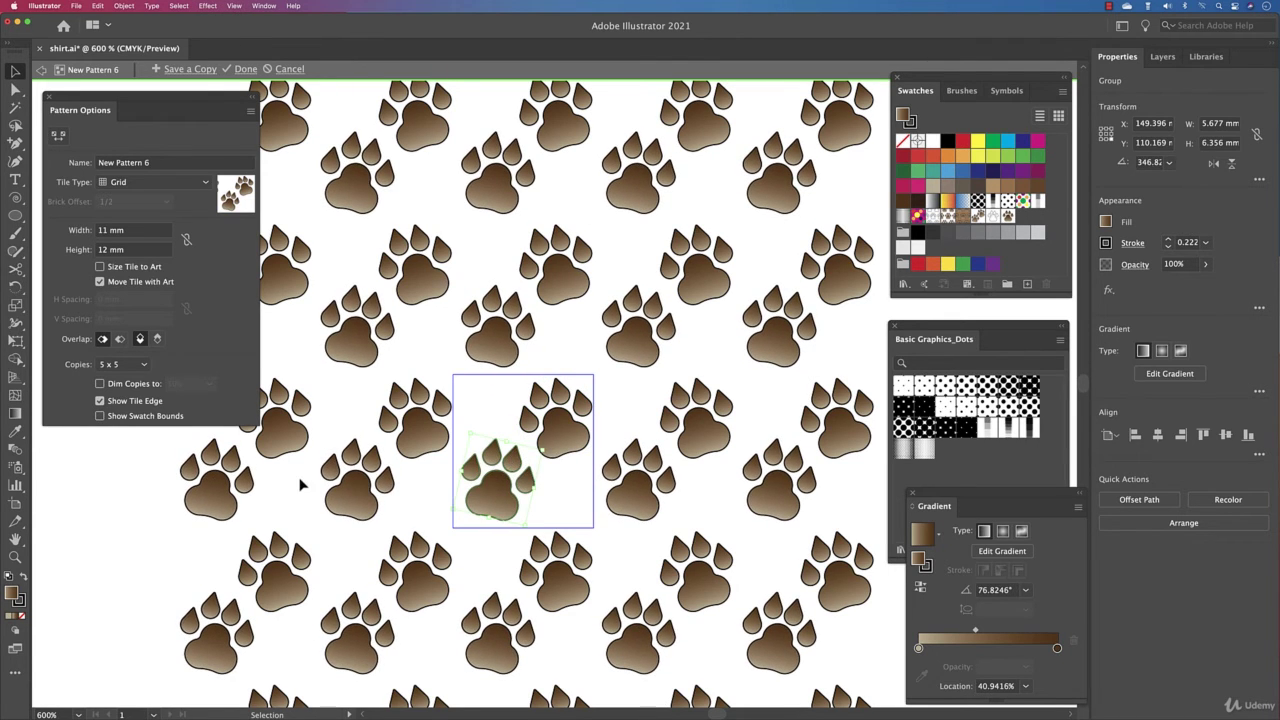
Draw an 11 × 12 mm rectangle exactly covering the pattern tile.
drag(15, 214, 80, 215)
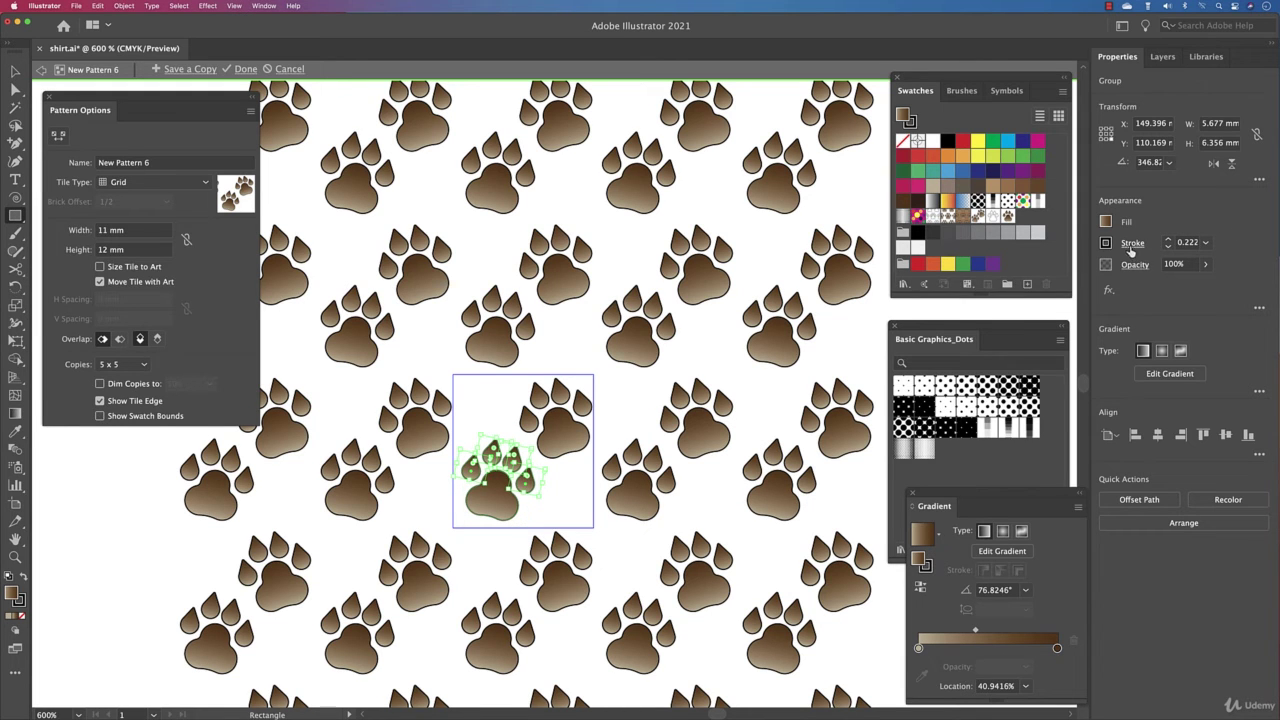
drag(453, 376, 594, 529)
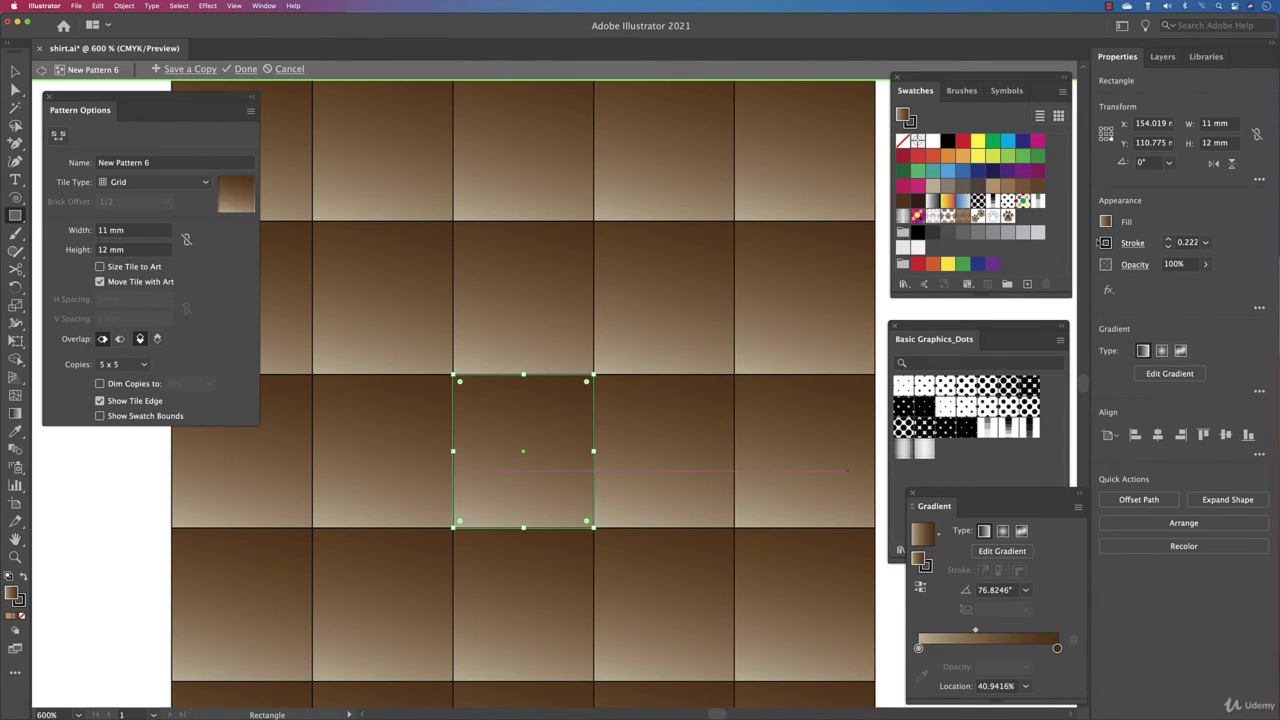
Turn the tile rectangle into a light brown background with no stroke, arranged behind the paw prints.
click(1105, 242)
click(941, 296)
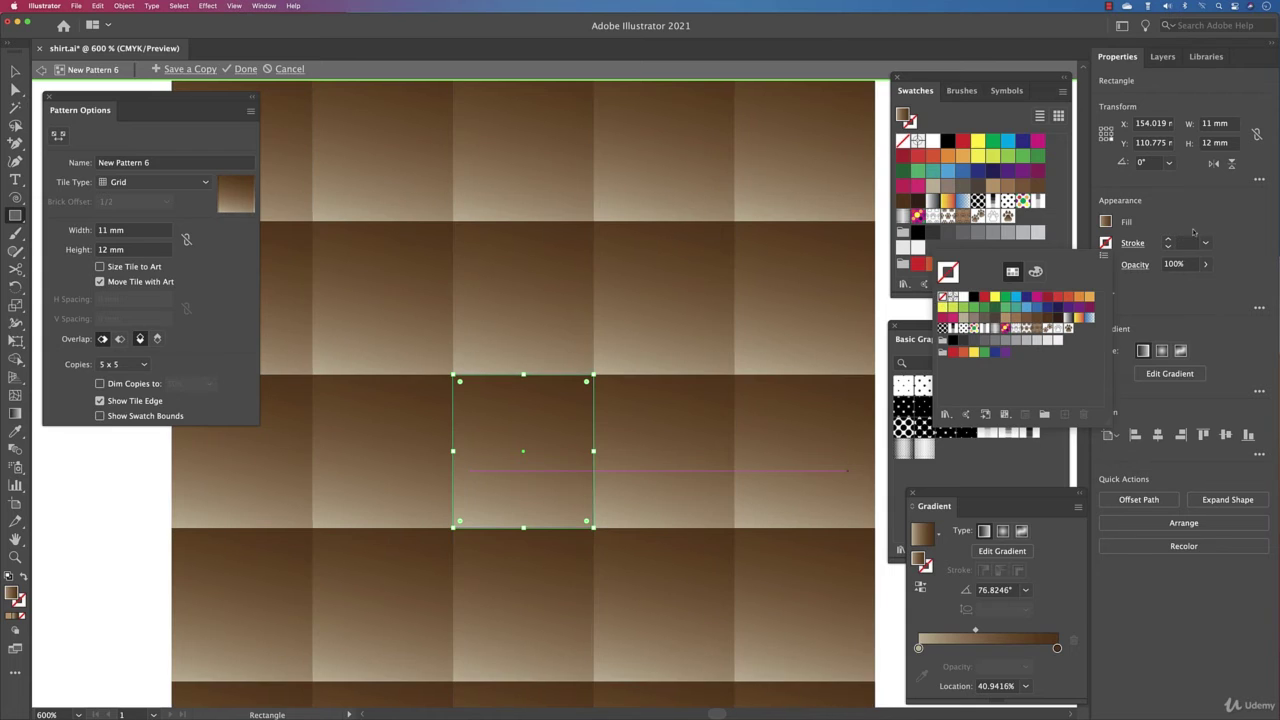
click(1103, 227)
click(1105, 226)
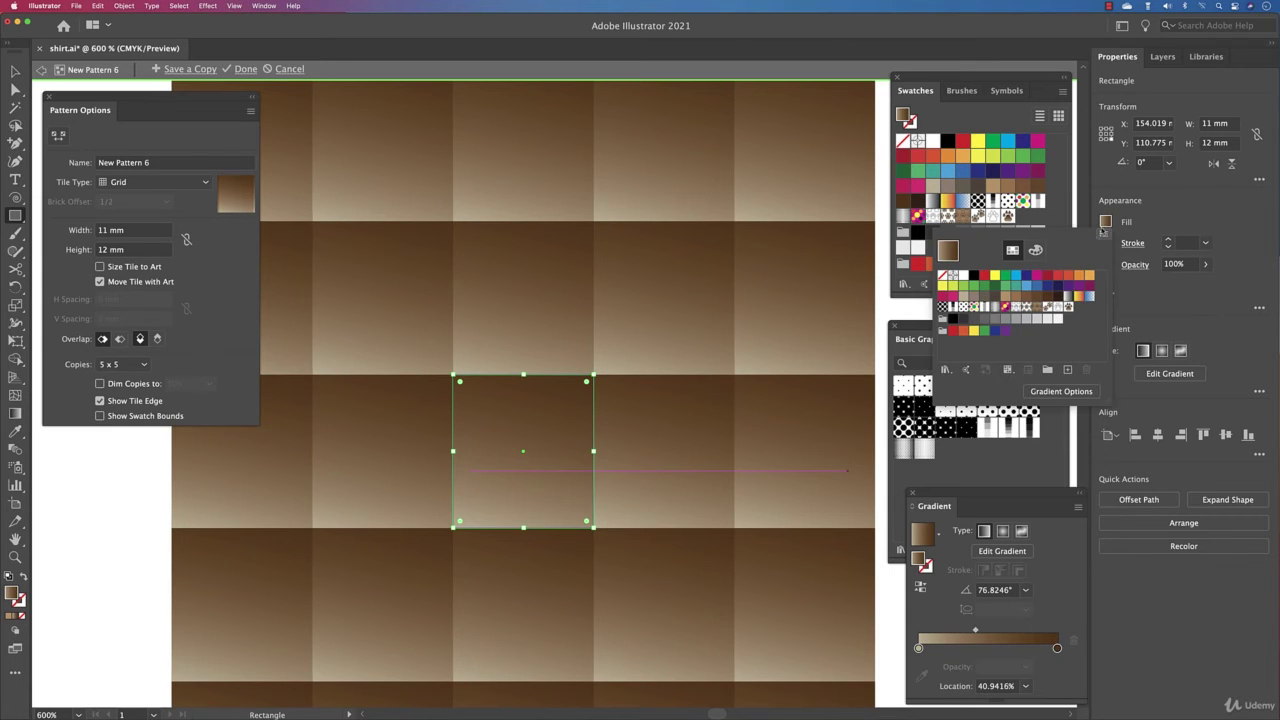
click(1005, 296)
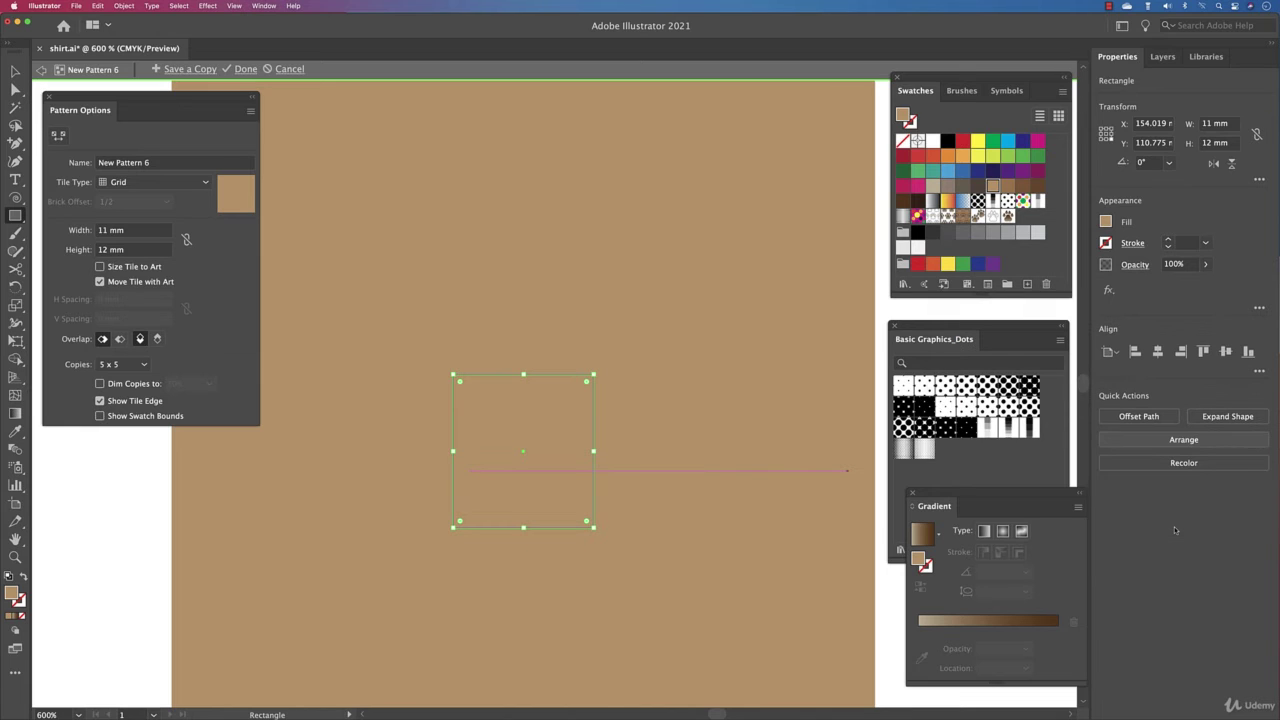
click(1207, 443)
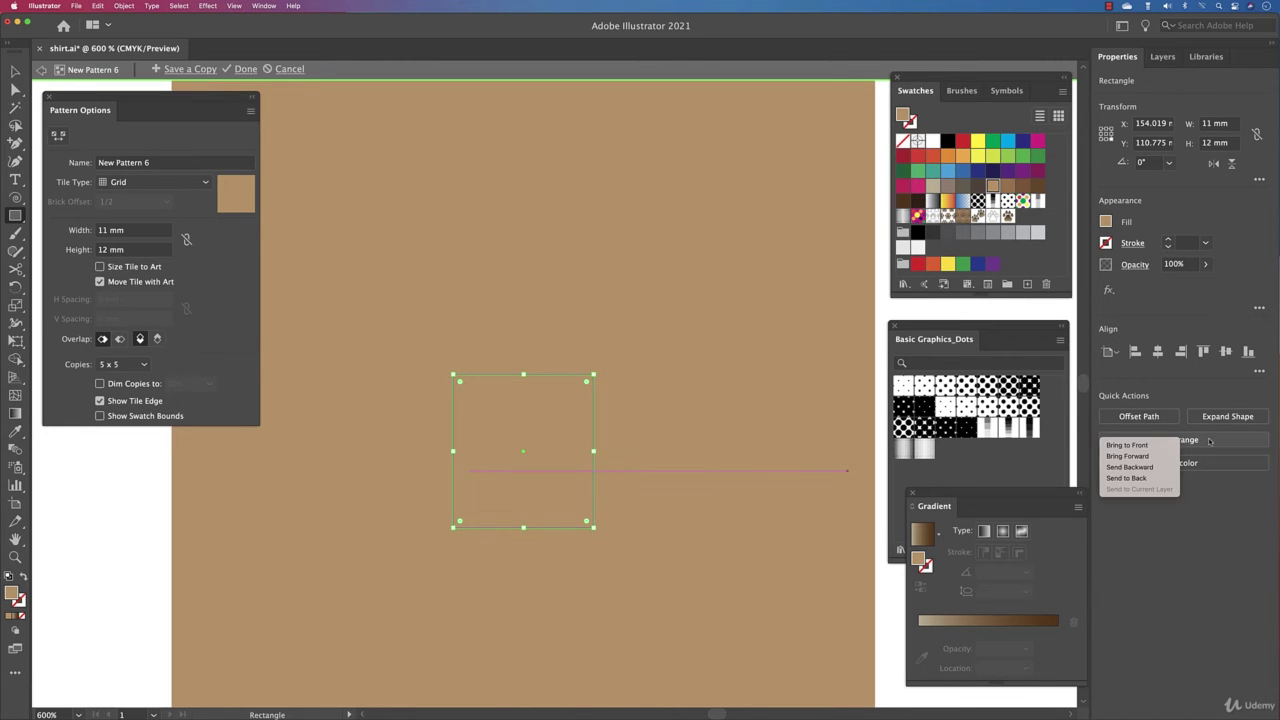
click(1169, 479)
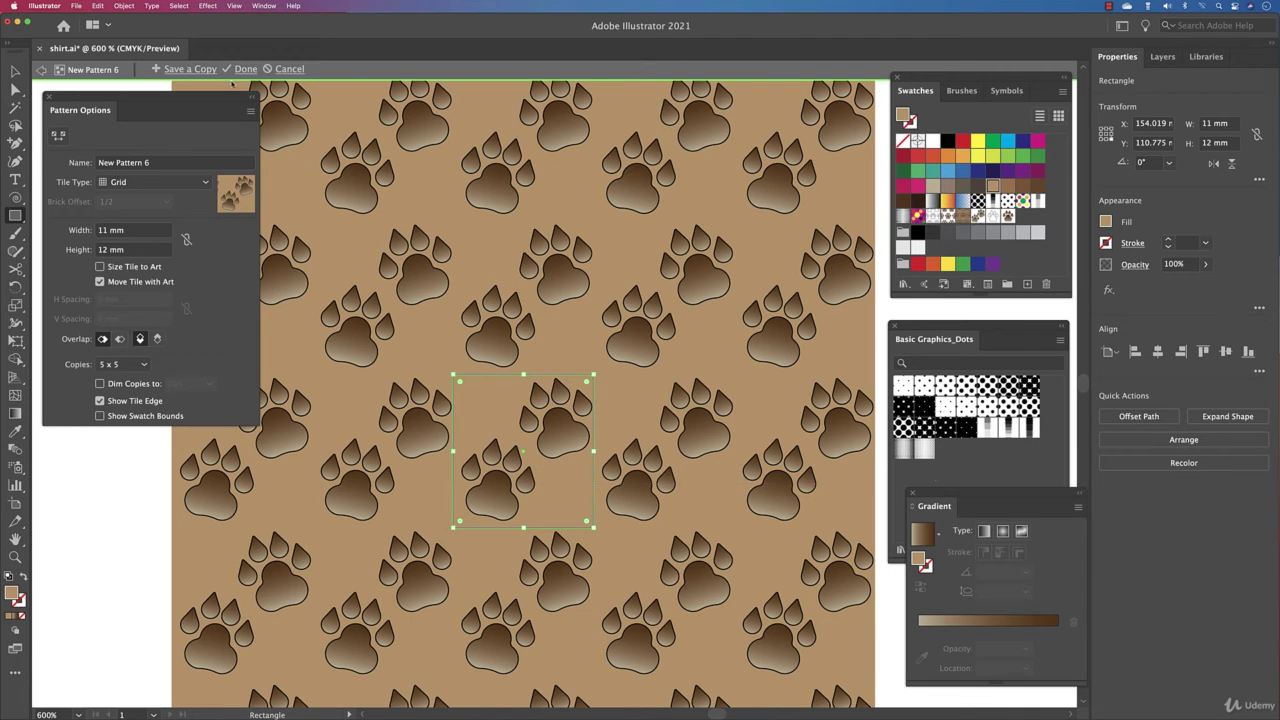
Save the edited tile as a copy under the suggested pattern name and discard the changes to the original pattern.
click(188, 69)
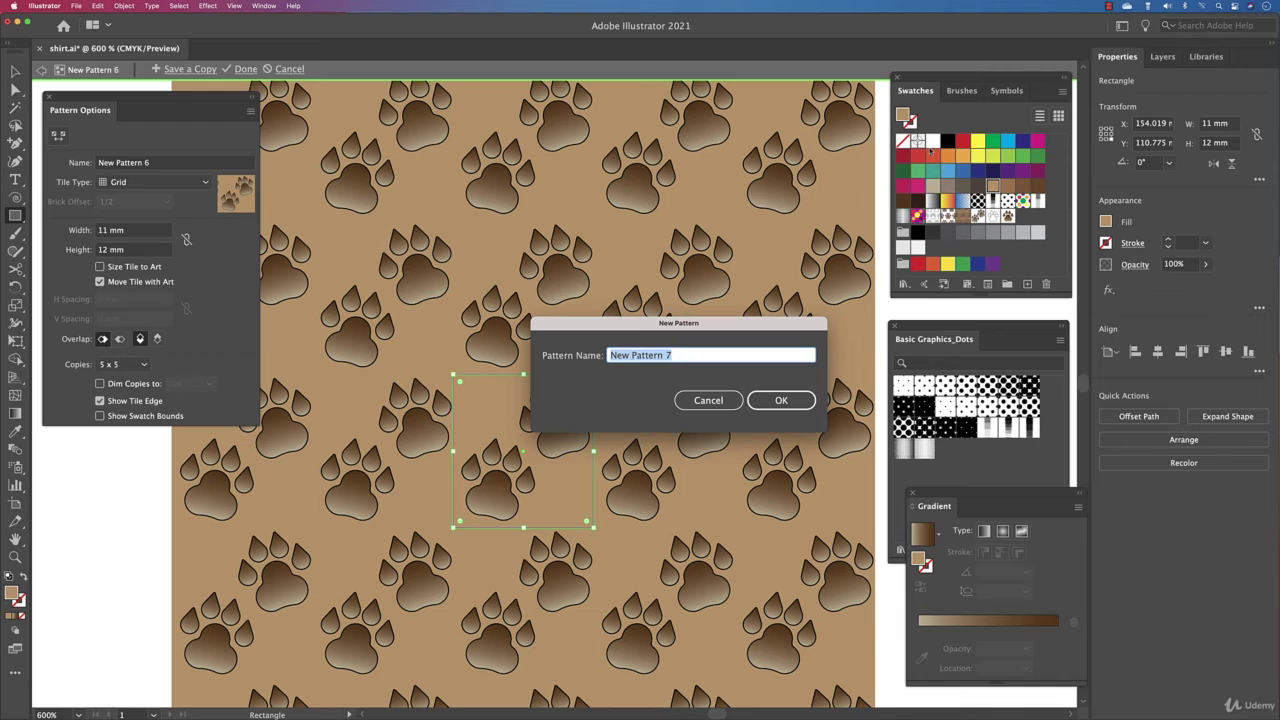
click(782, 402)
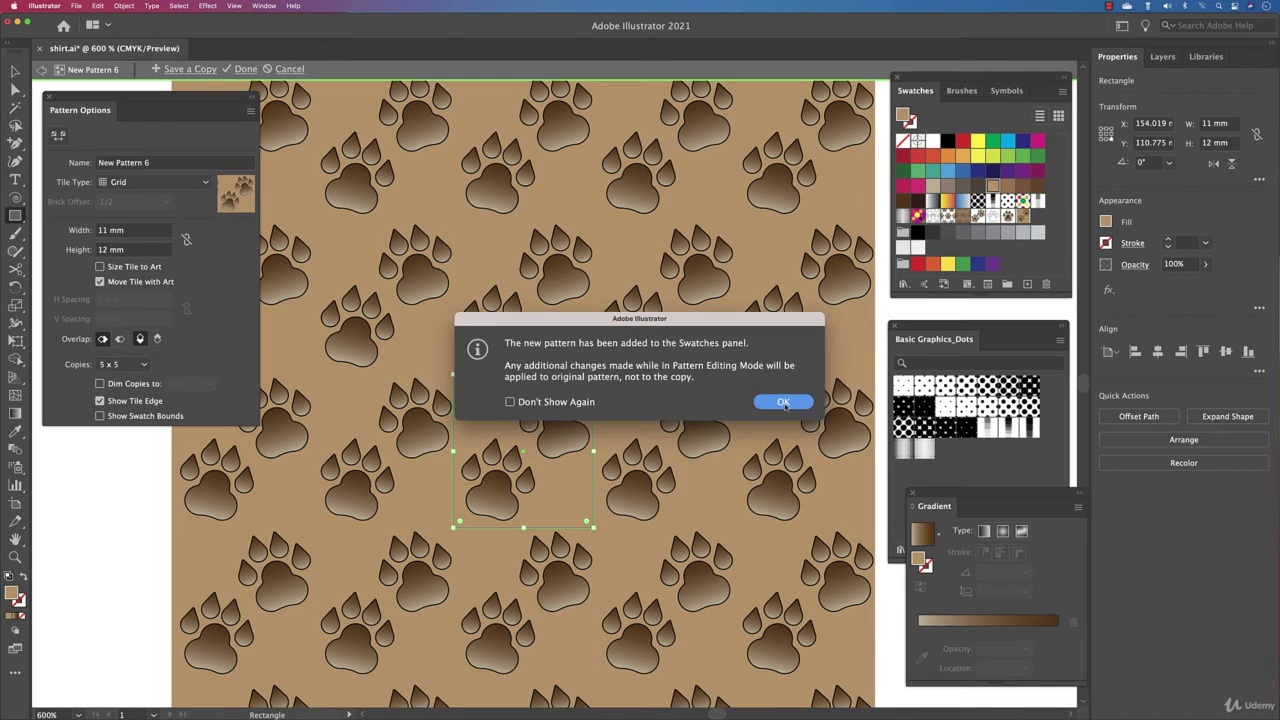
click(783, 402)
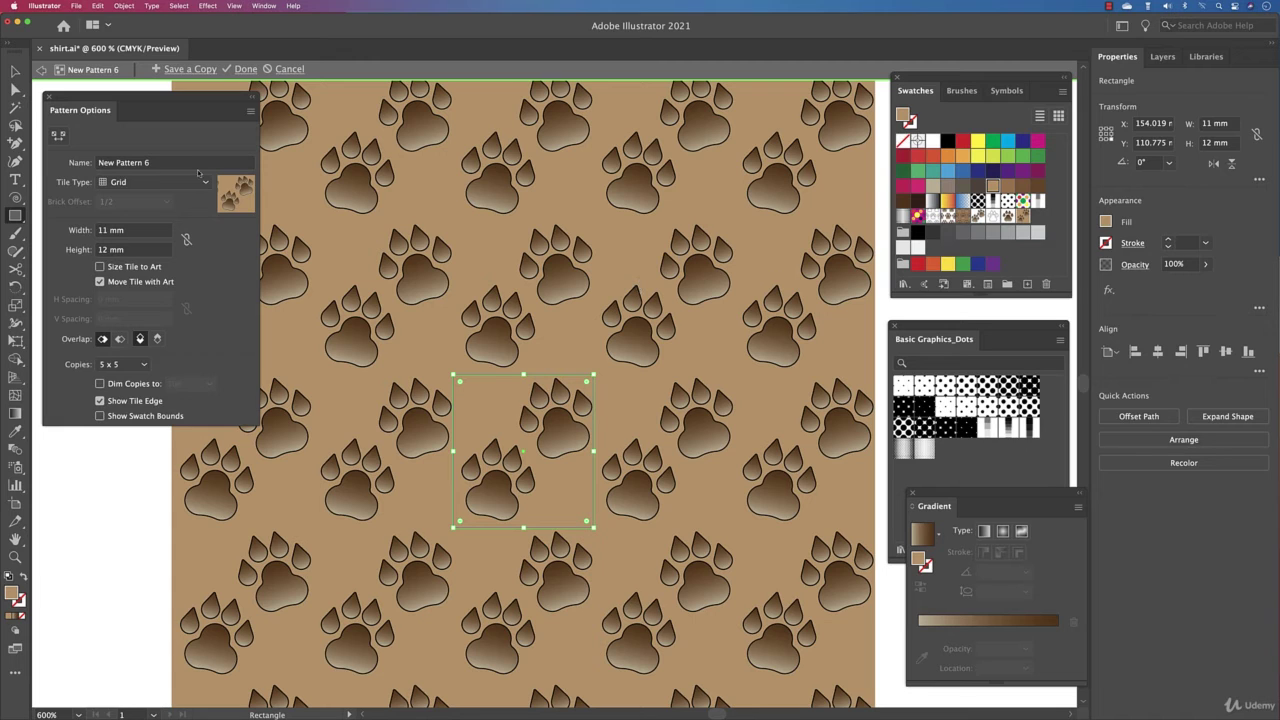
click(288, 69)
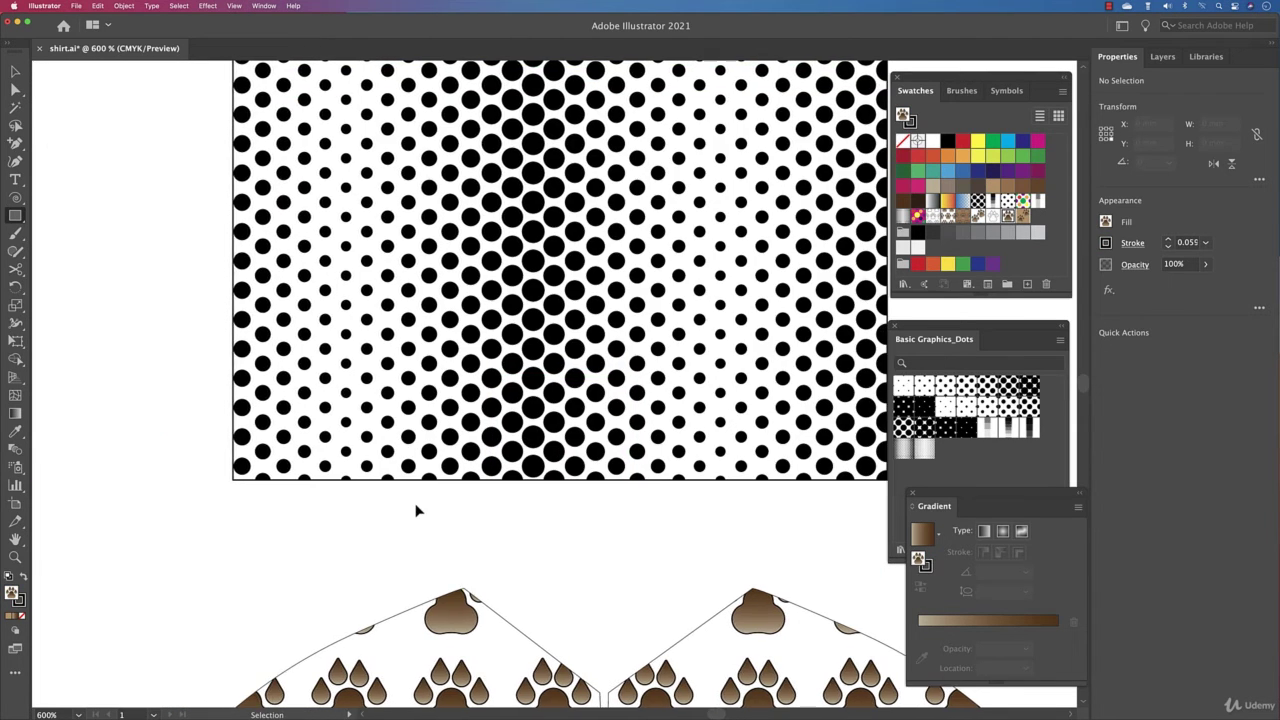
Place a copy of the gradient paw shirt about 97 mm to its left and fill it with the new brown two-paw pattern.
scroll(448, 528, down, 10)
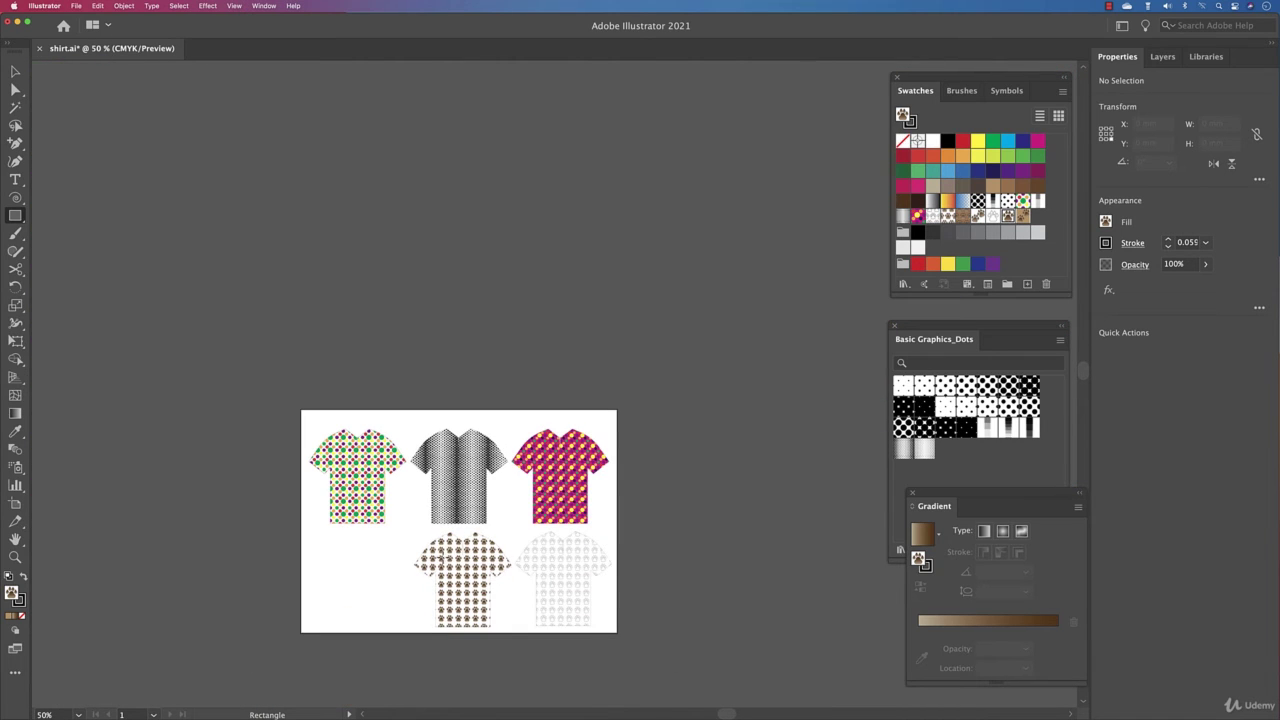
scroll(448, 556, up, 5)
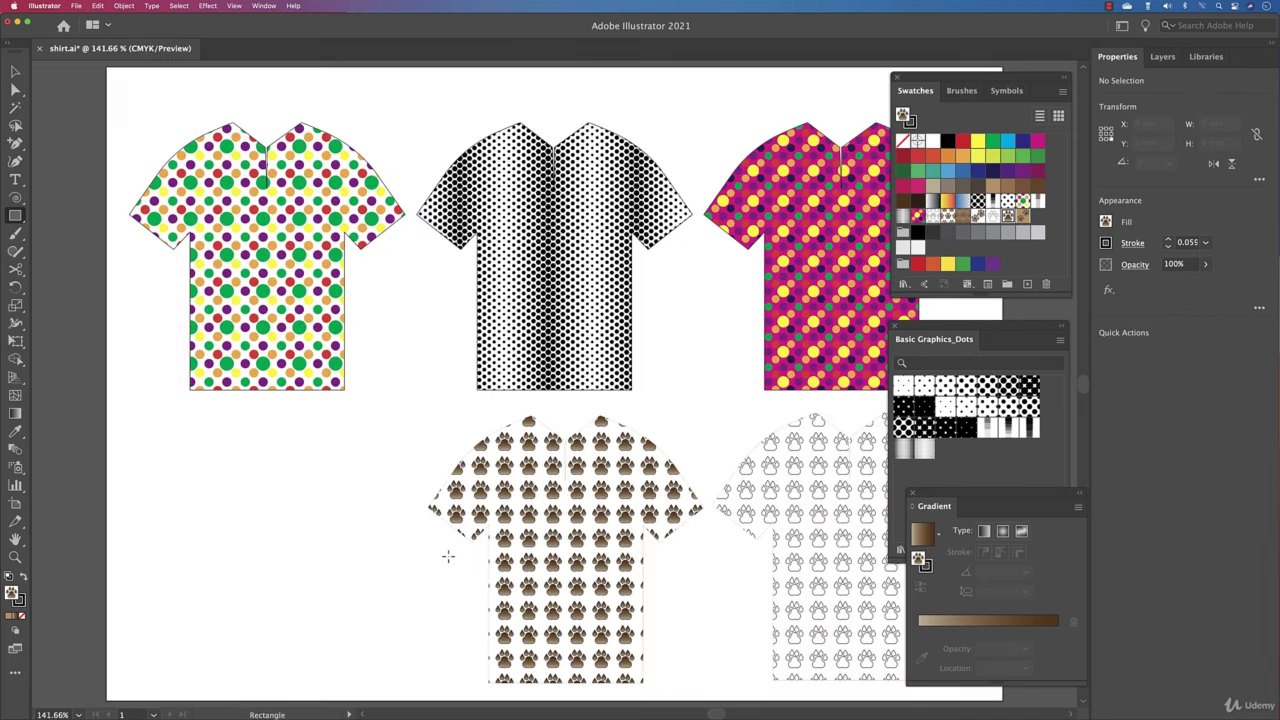
key(v)
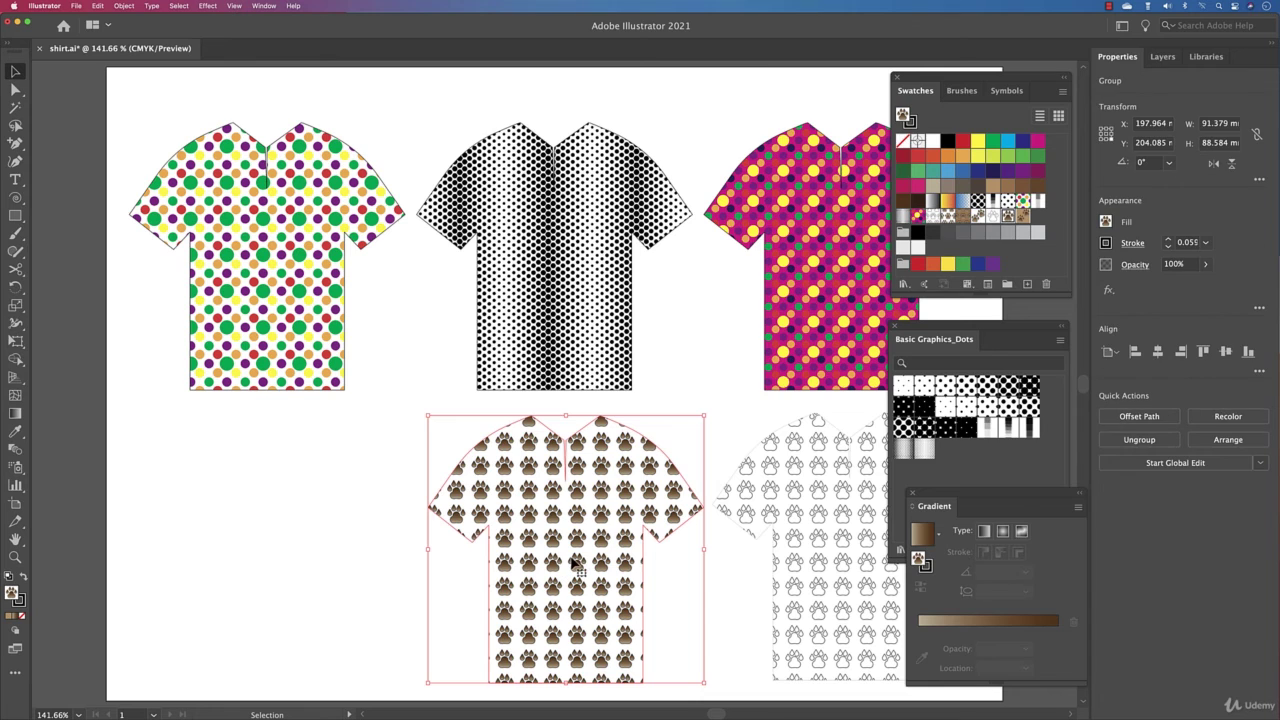
drag(560, 565, 286, 563)
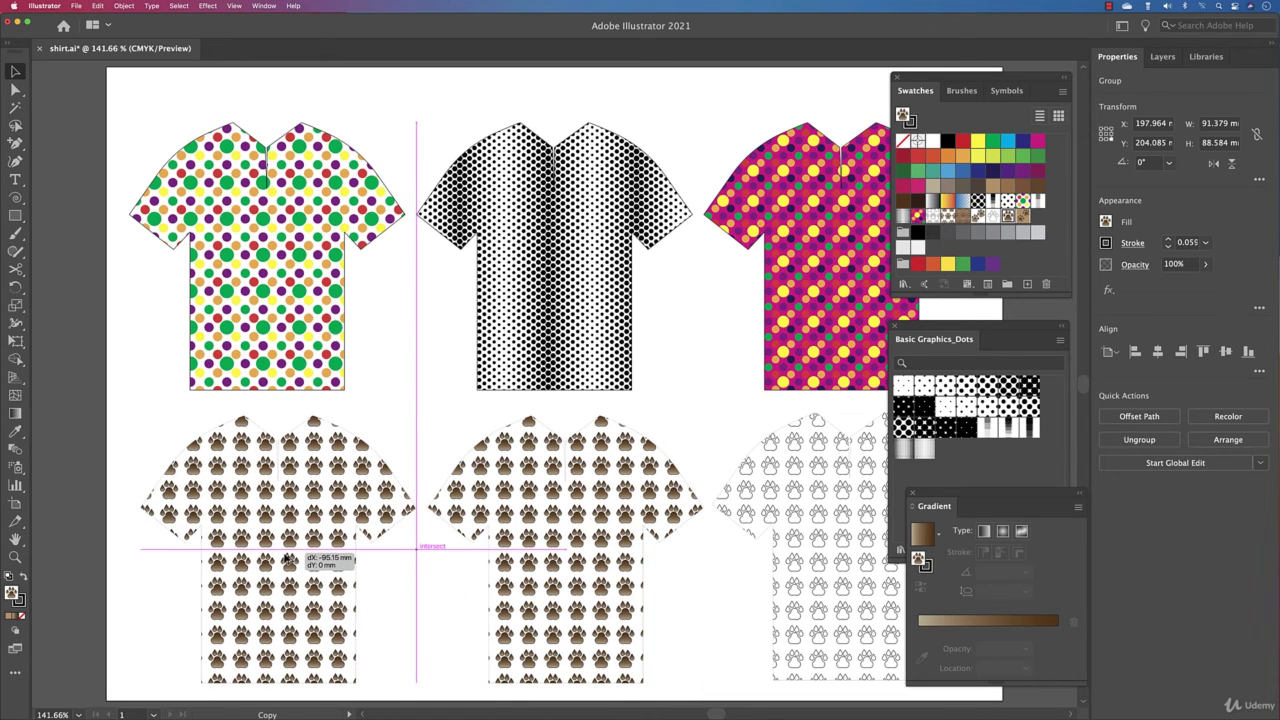
click(1022, 215)
click(427, 612)
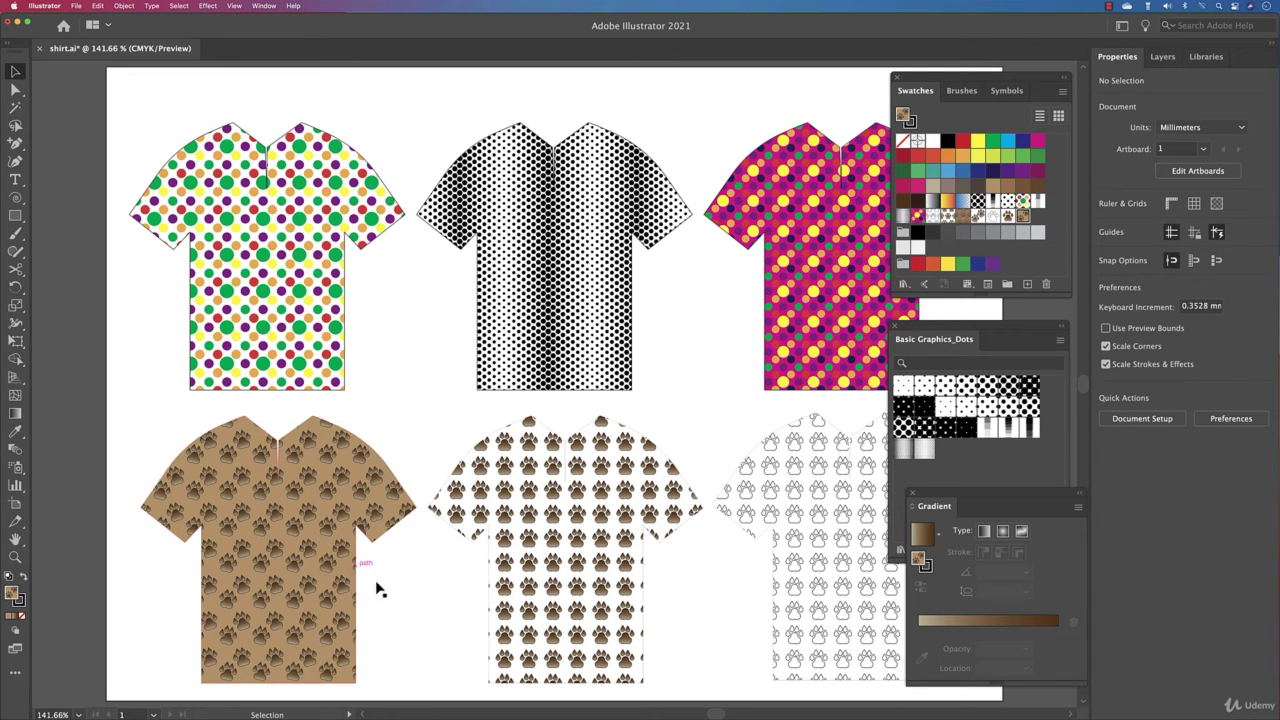
drag(356, 518, 351, 518)
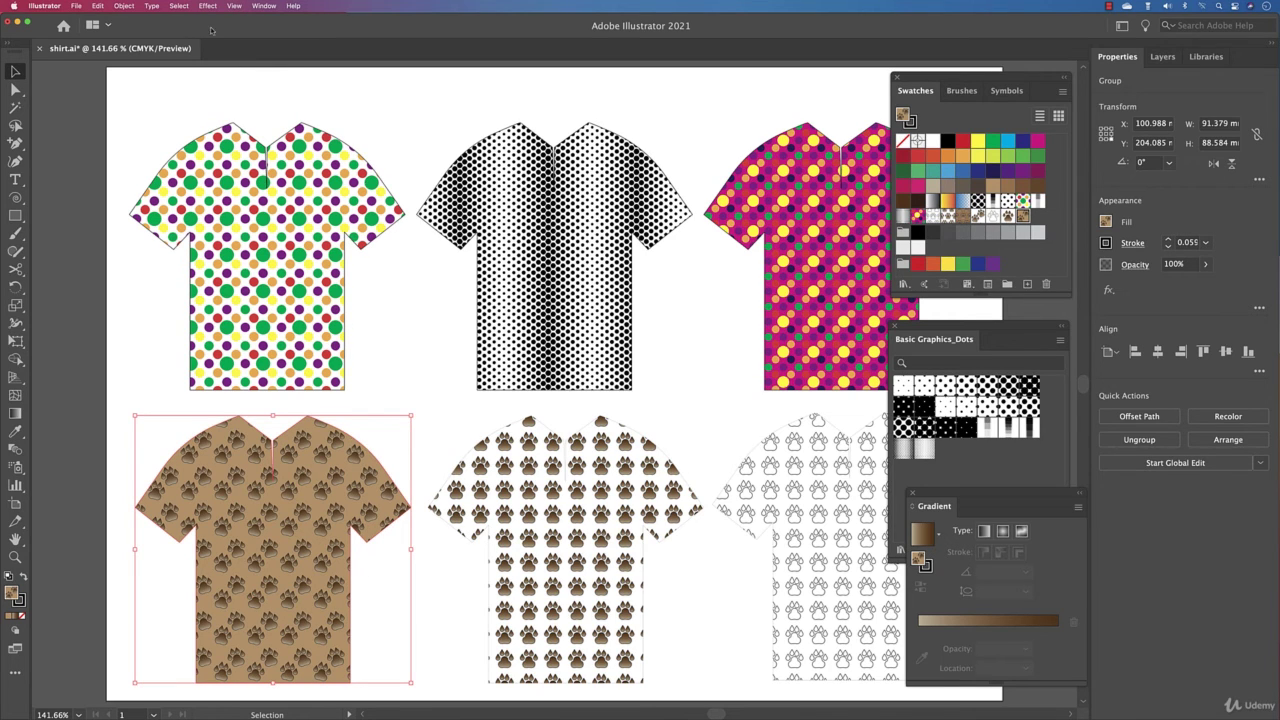
Recolor the brown paw shirt's artwork by randomly changing its color order and reducing the prominence of the tan color.
click(99, 5)
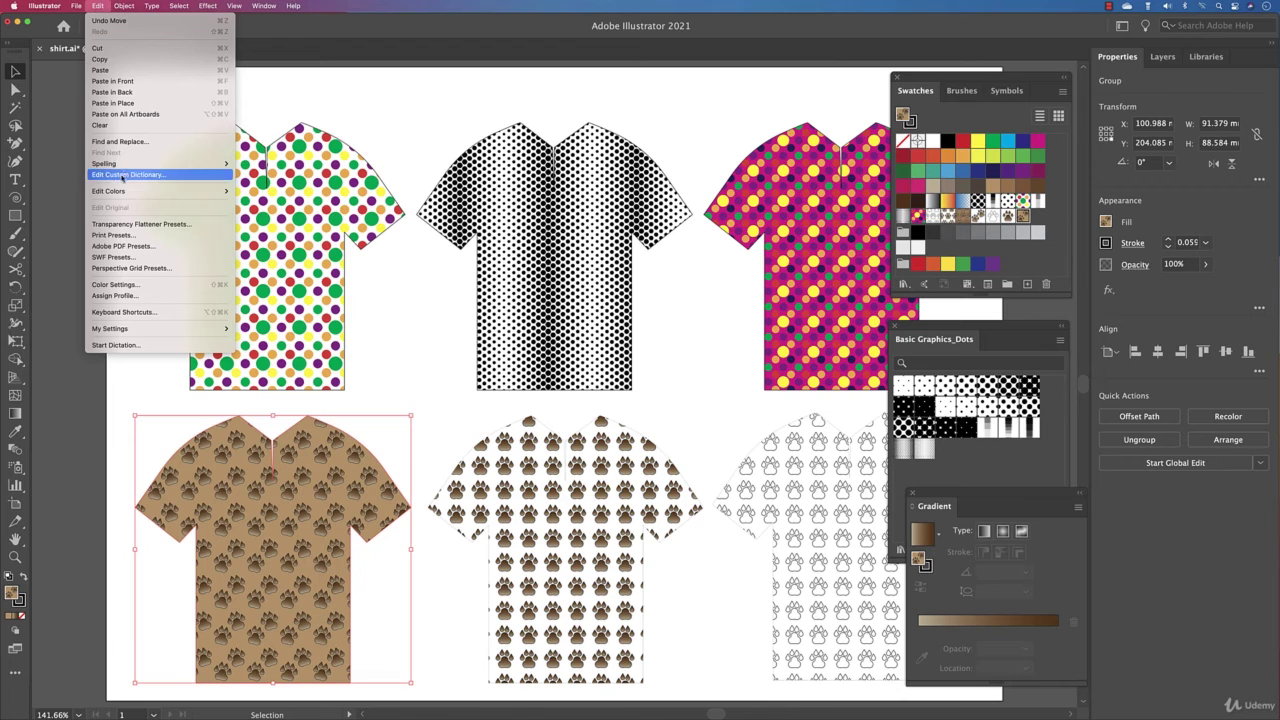
mouse_move(120, 197)
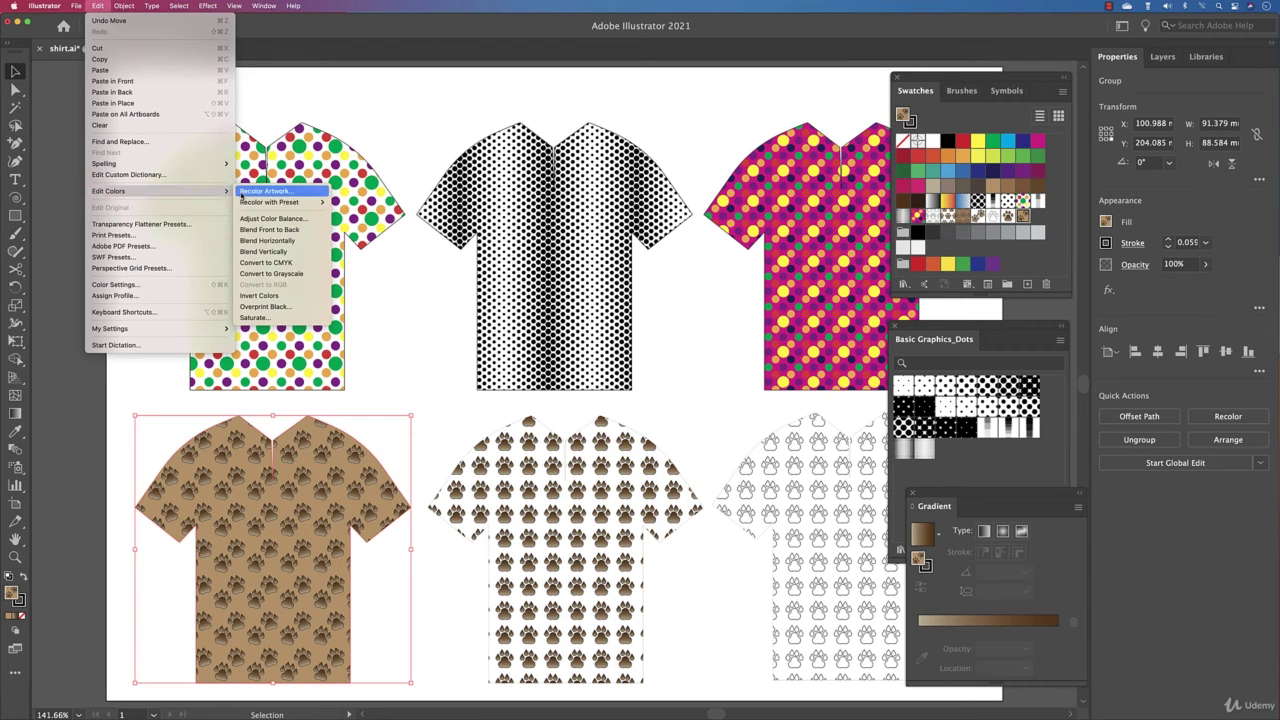
click(262, 191)
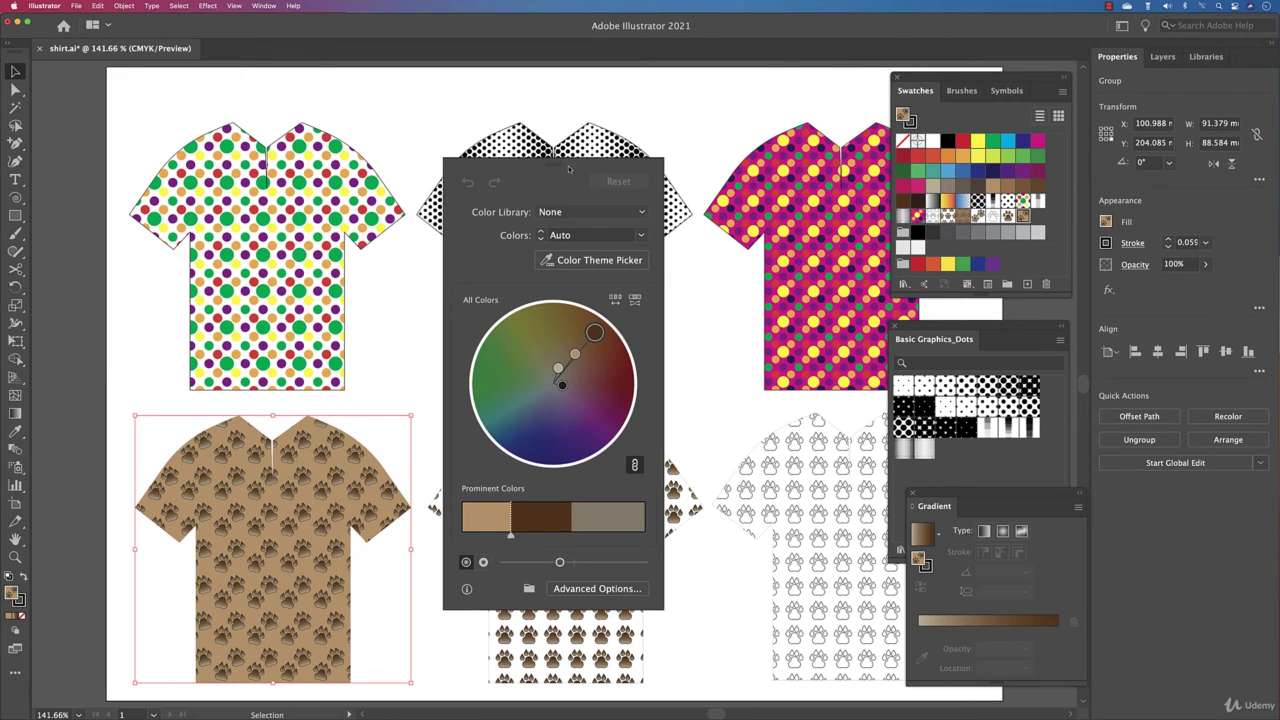
drag(598, 168, 635, 167)
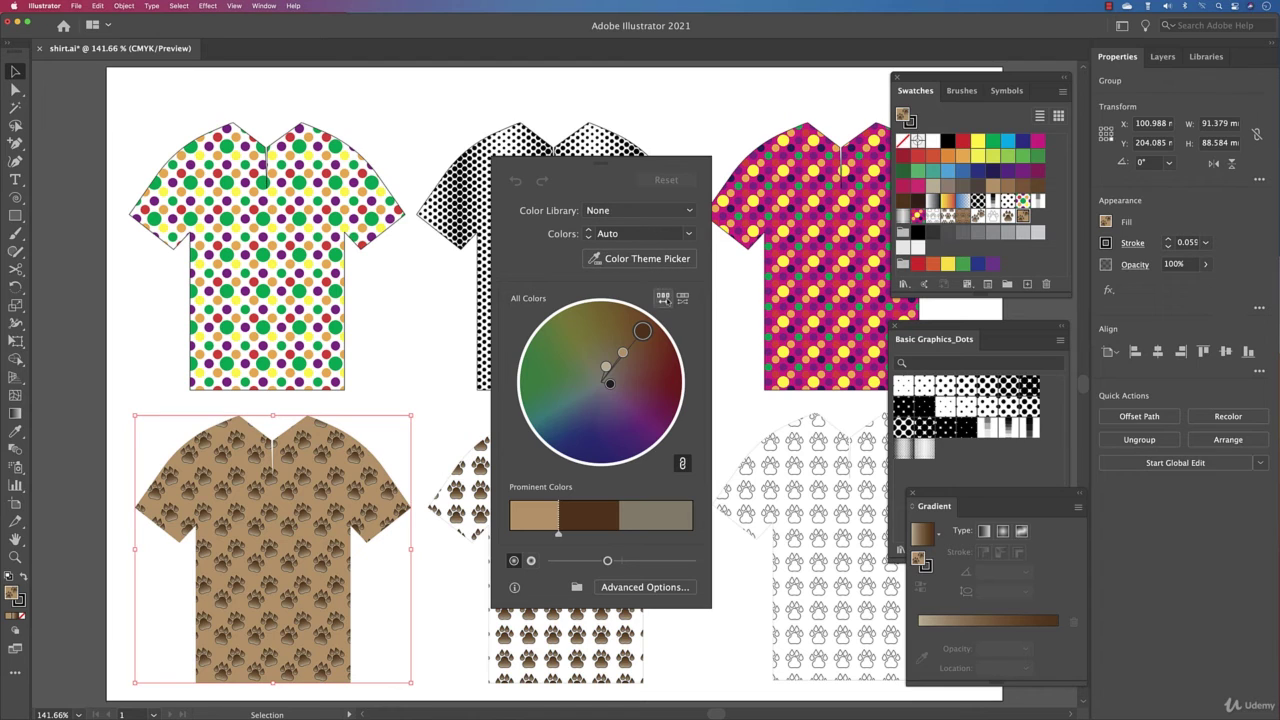
click(663, 298)
drag(592, 533, 542, 533)
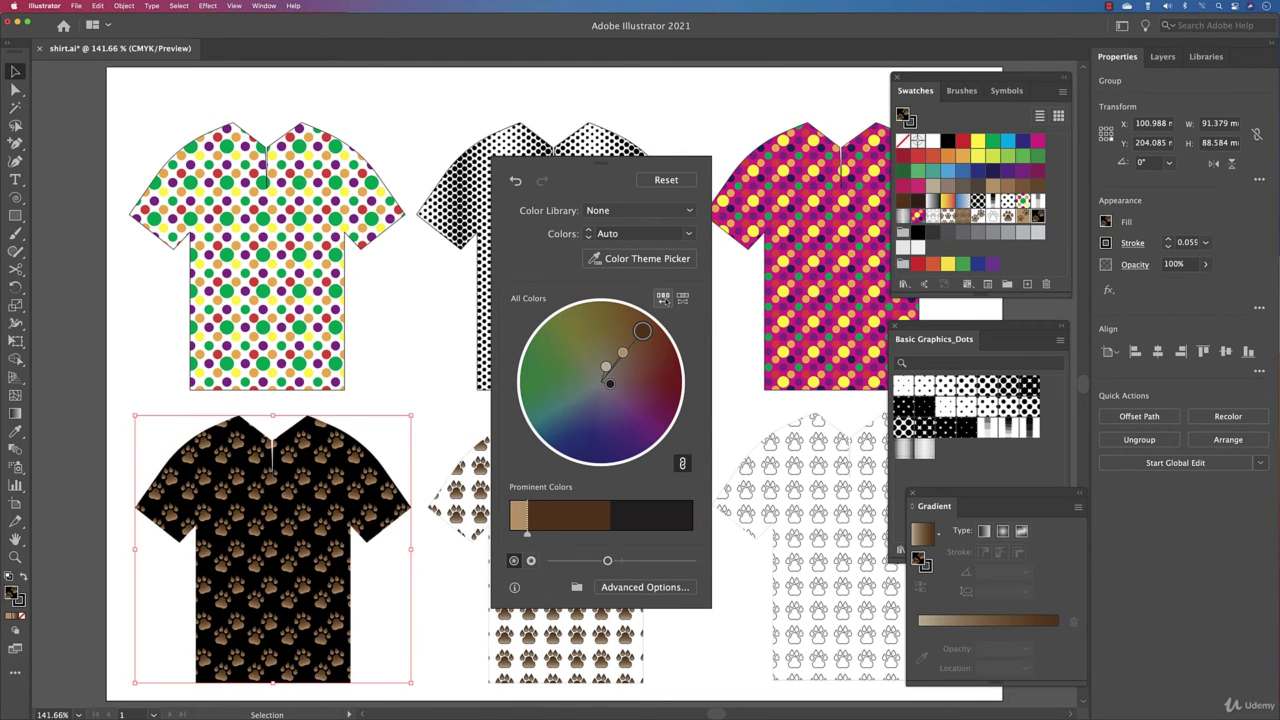
Limit the recoloring to the Kids Stuff color library and shuffle the color order until black paws sit on a pink background.
click(640, 210)
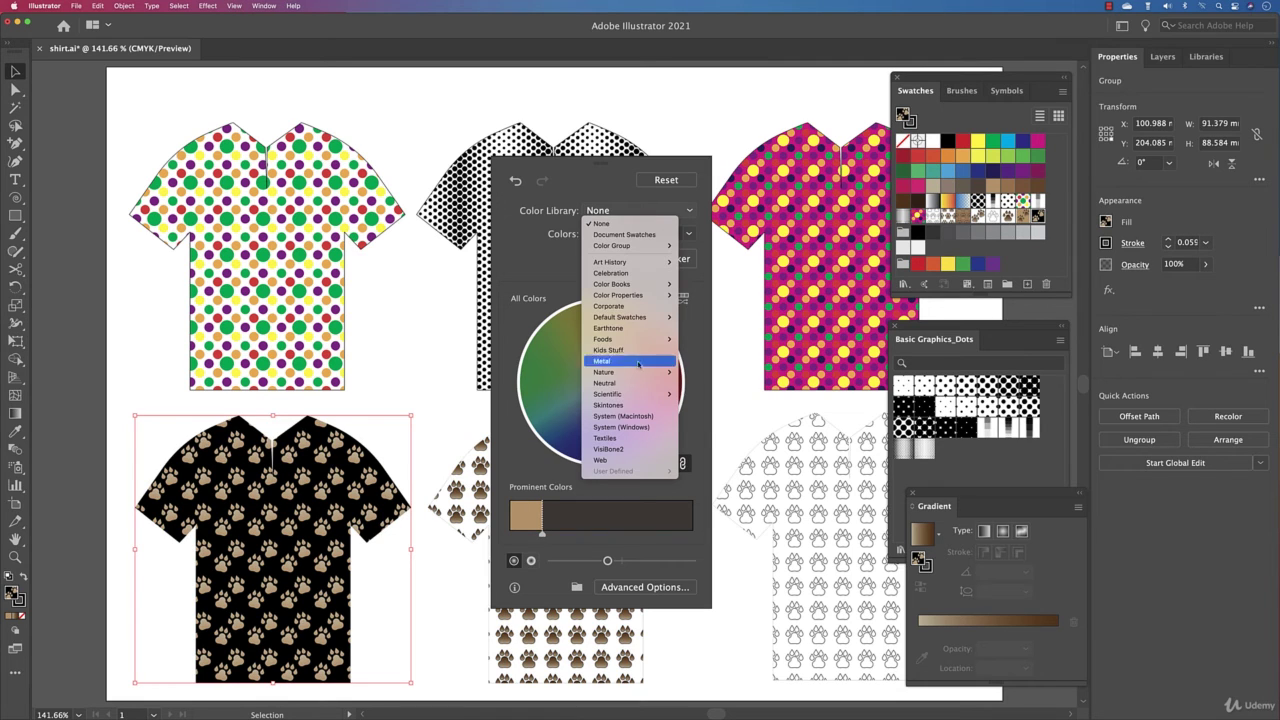
mouse_move(650, 372)
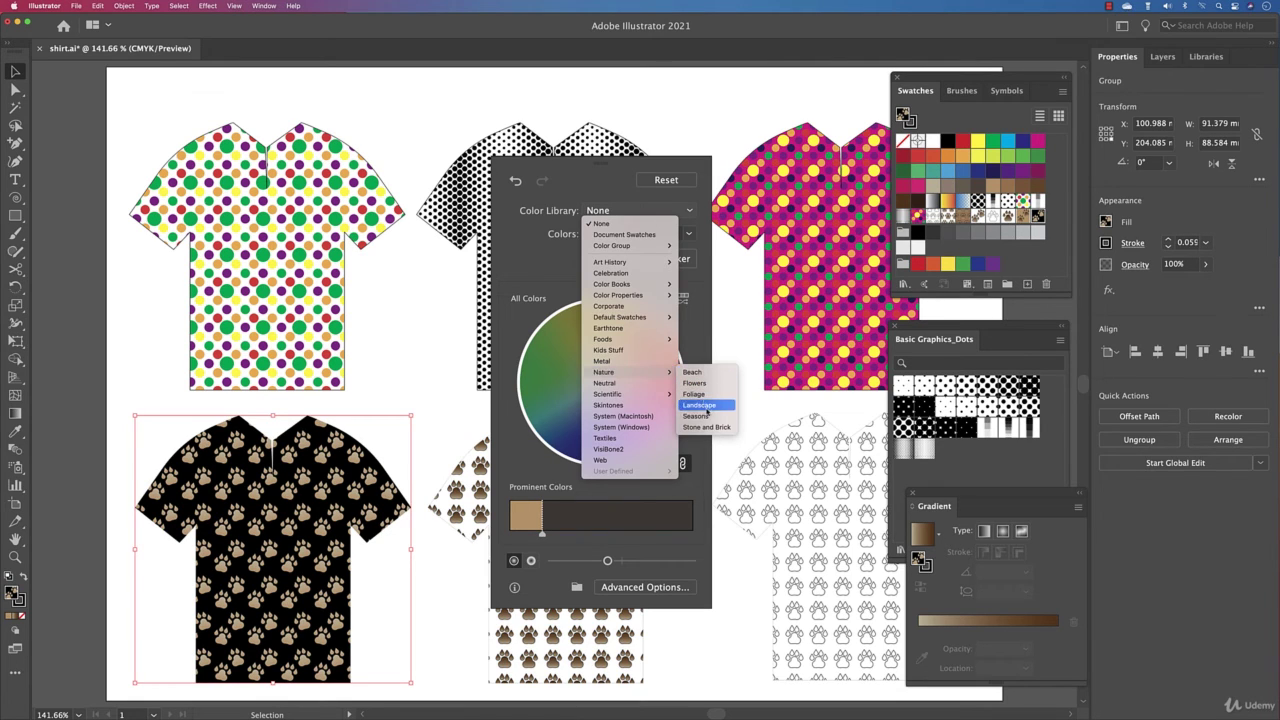
click(610, 350)
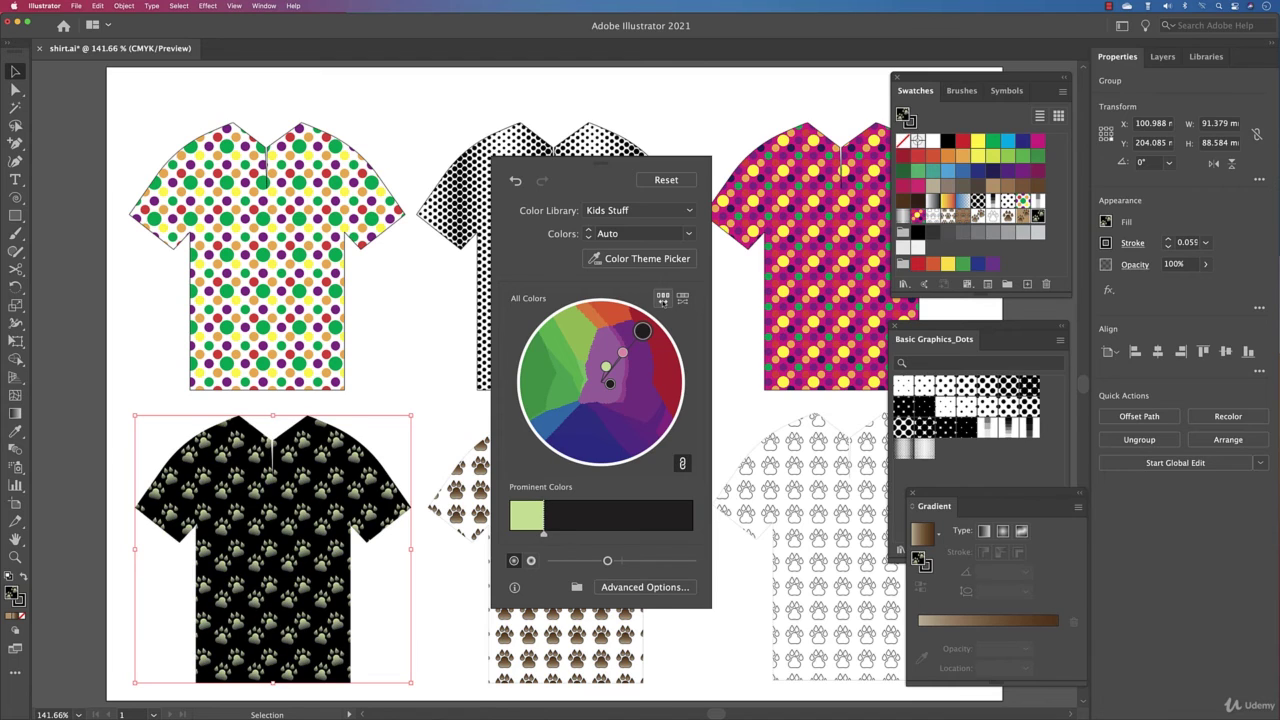
click(663, 301)
click(663, 301)
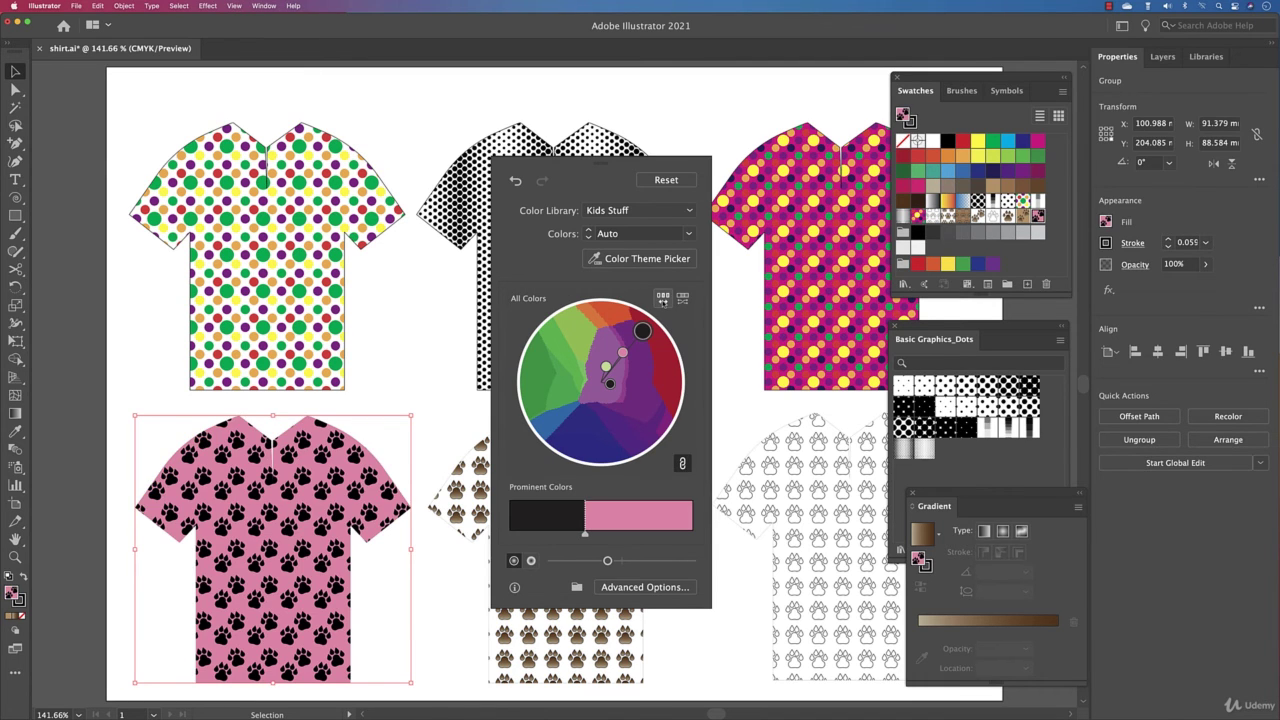
click(663, 301)
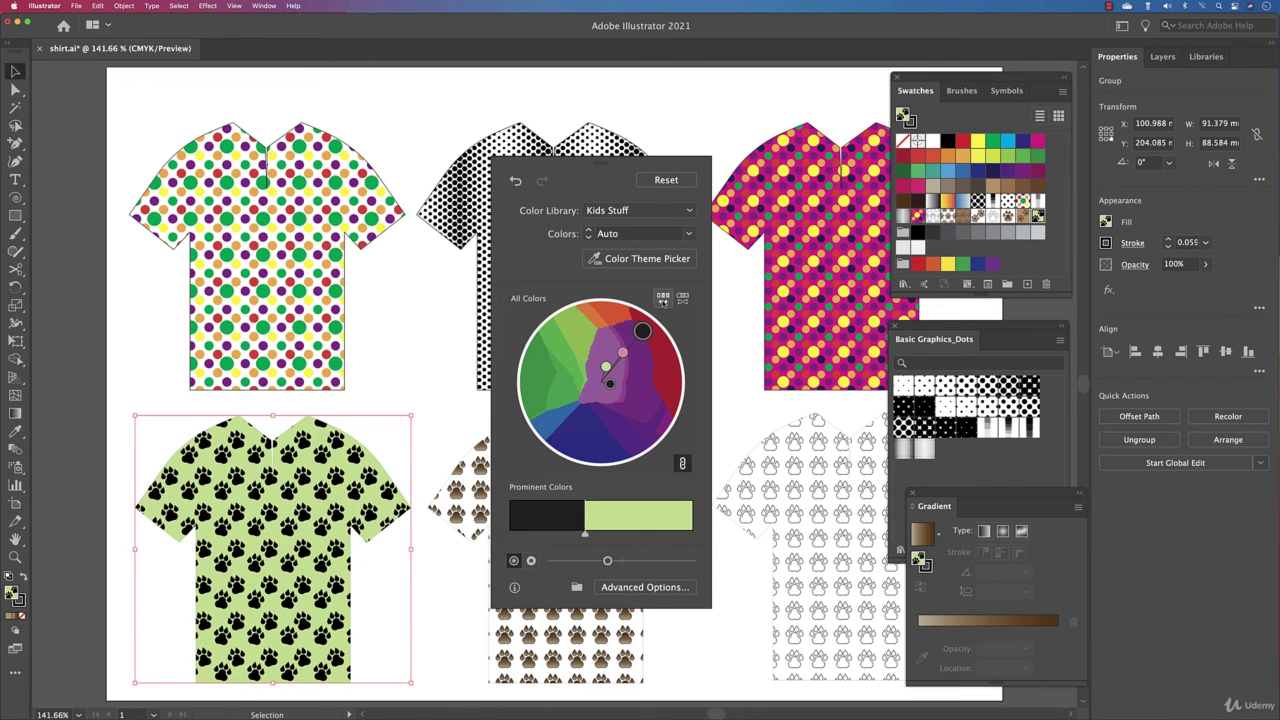
click(663, 301)
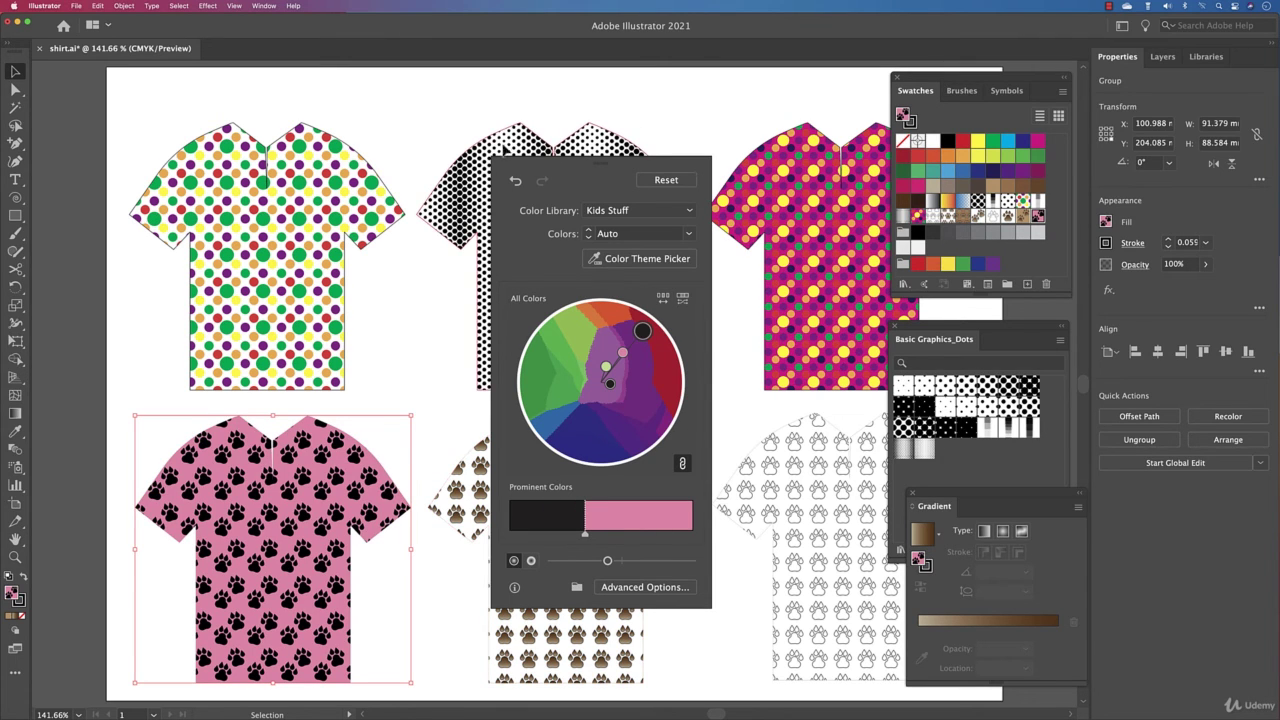
click(465, 116)
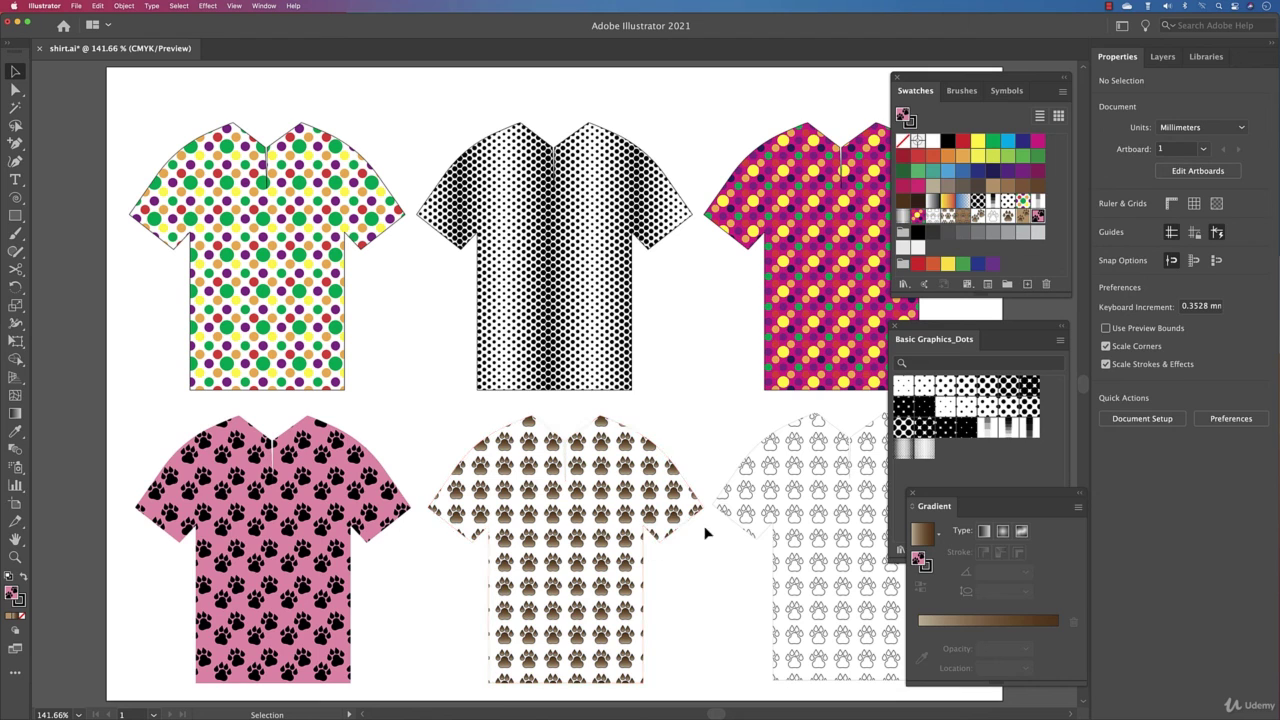
Fill the shirt that has outlined paw prints with the light brown two-paw pattern swatch.
click(668, 475)
key(space)
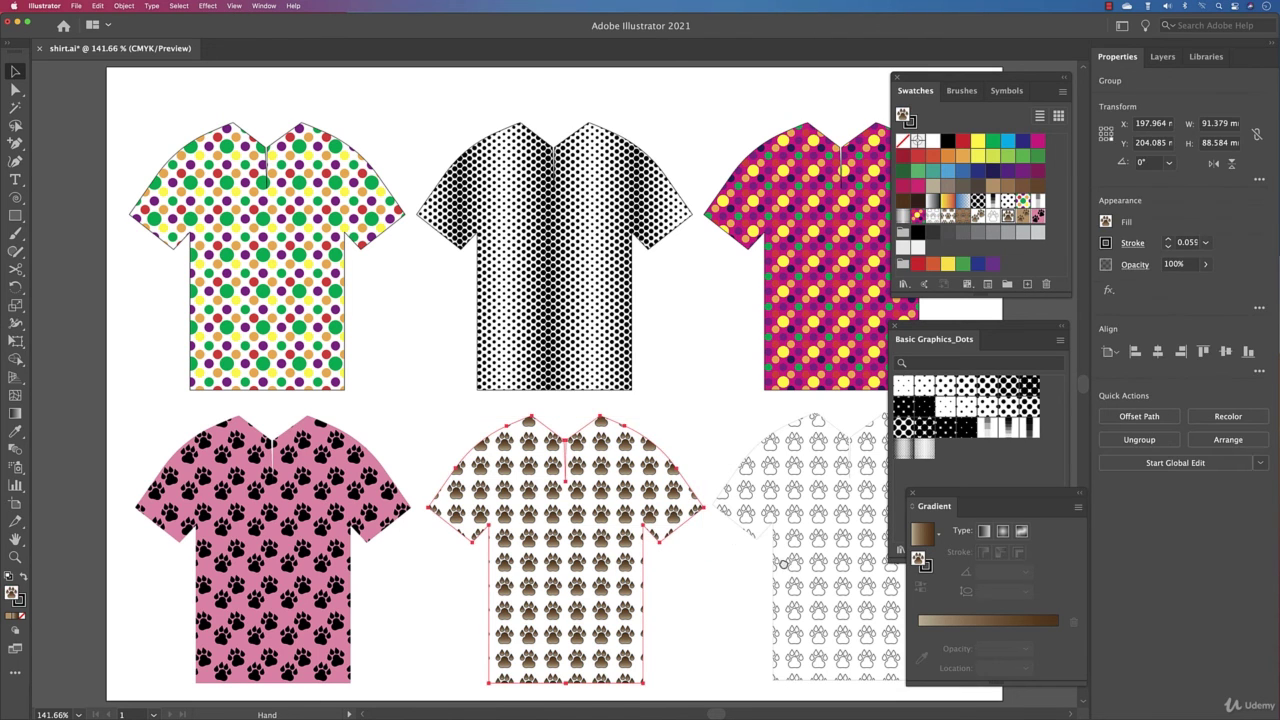
drag(653, 560, 590, 483)
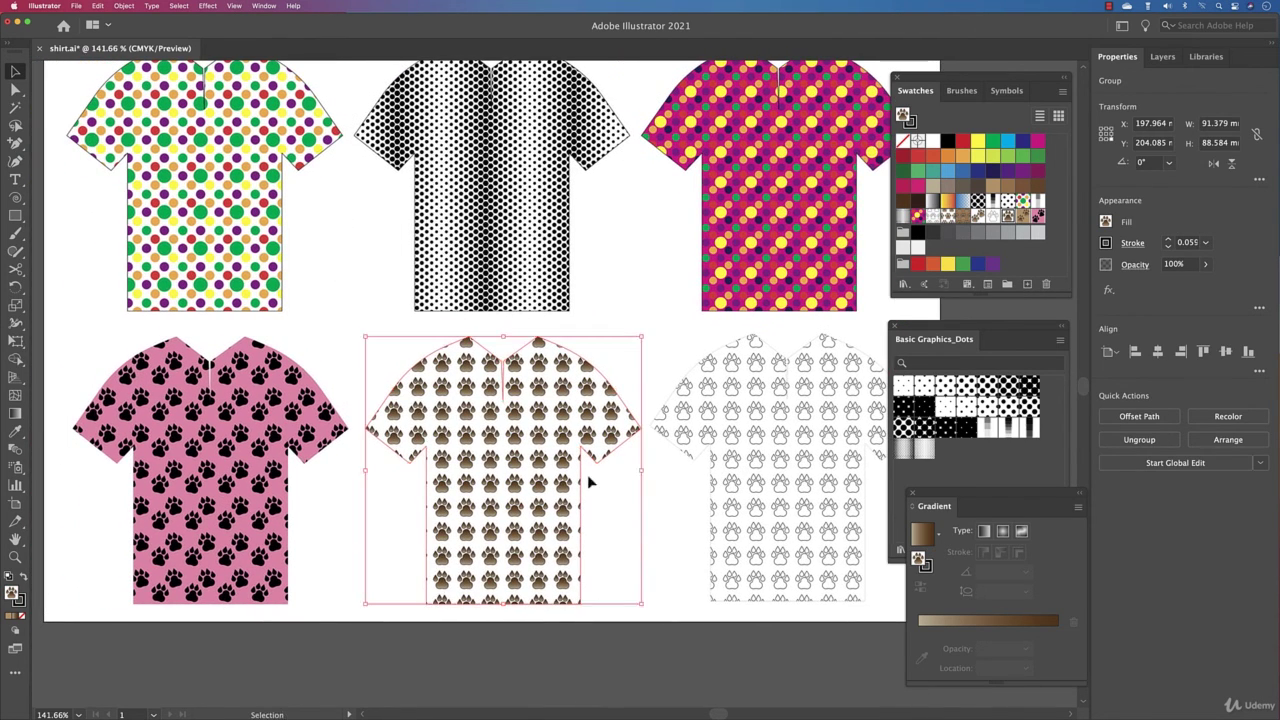
click(806, 452)
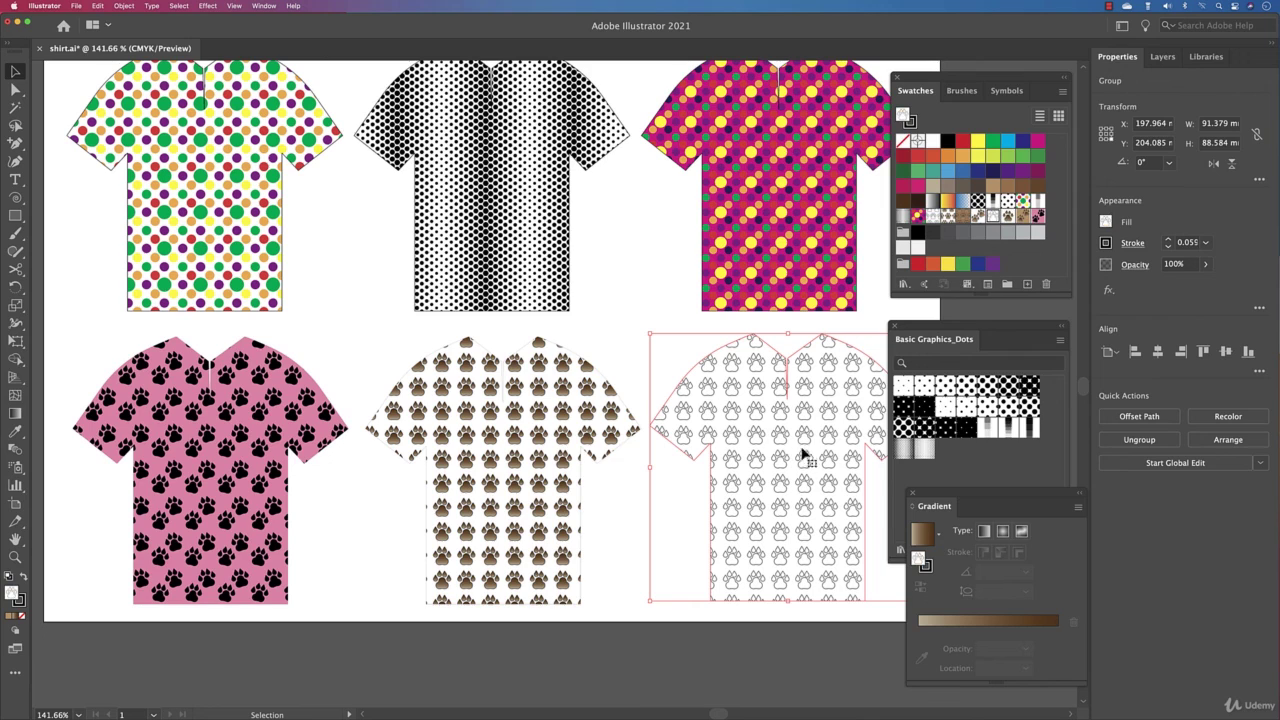
click(1023, 219)
click(645, 337)
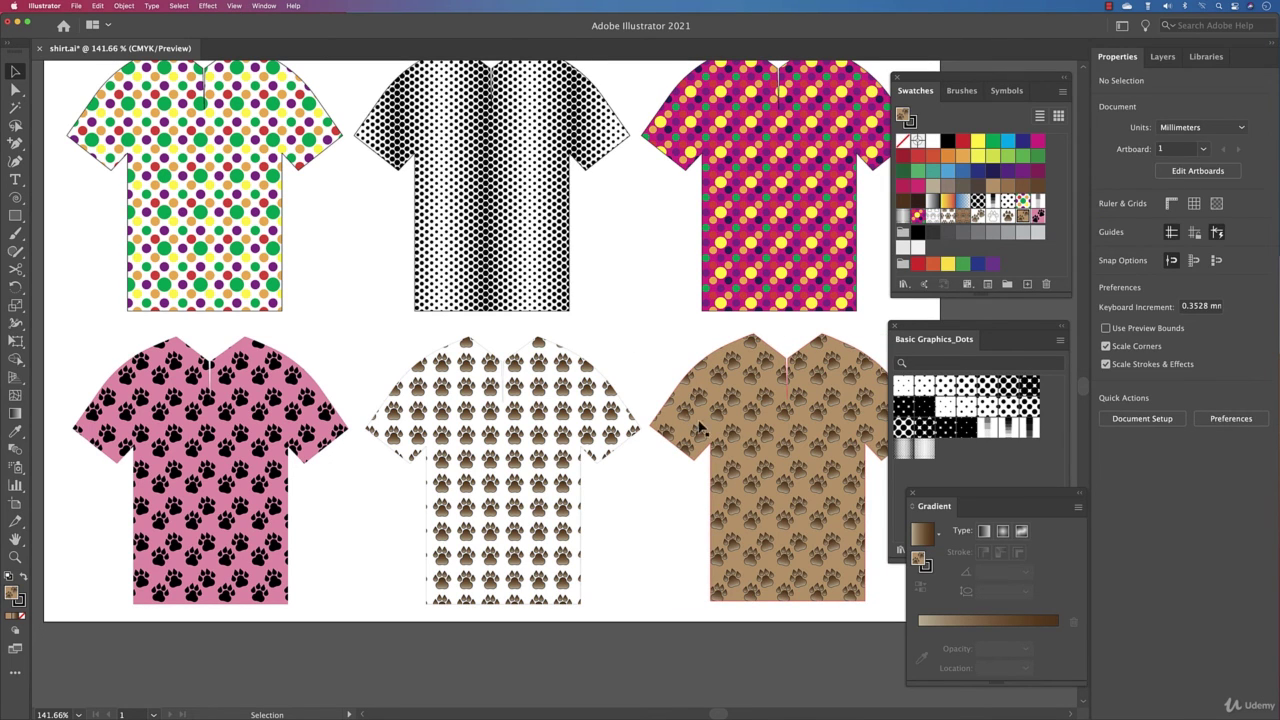